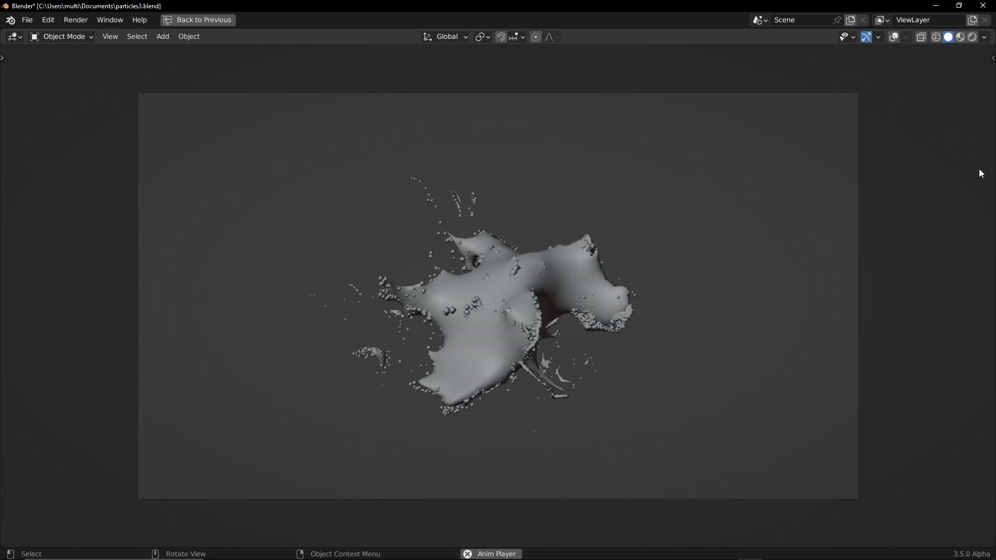
Restore the full workspace layout from the maximized viewport and examine the finished particle simulation's node tree.
key(ctrl+space)
key(KP_0)
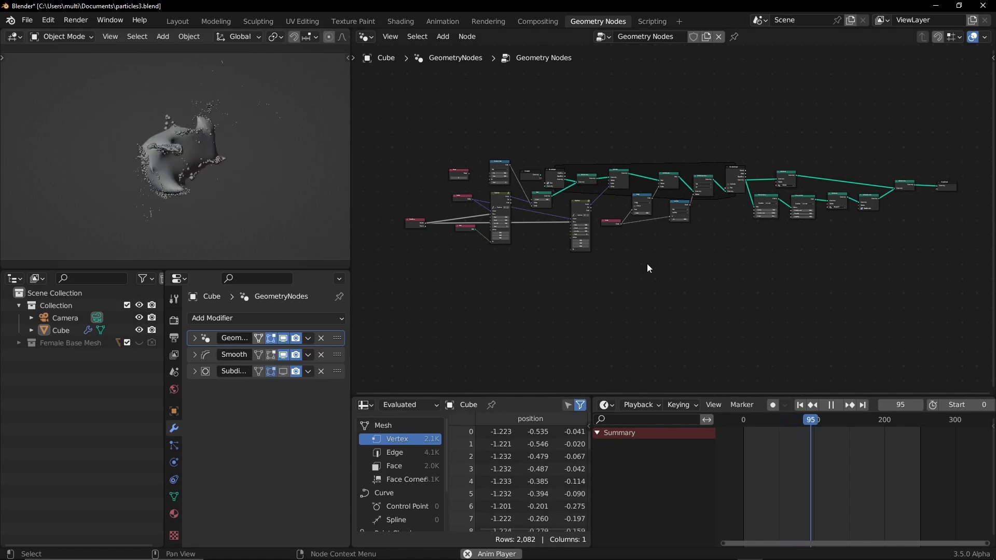
scroll(654, 223, up, 4)
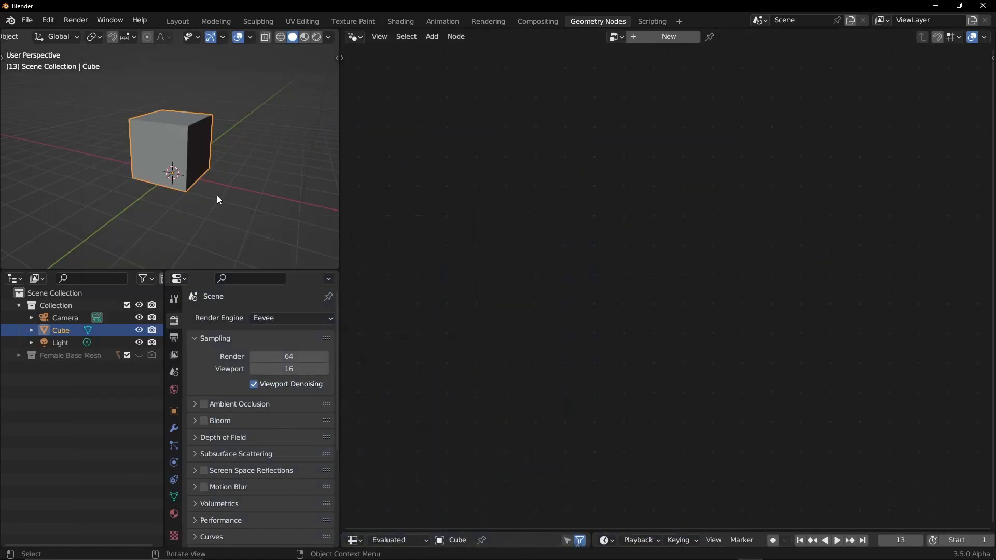
Create a new geometry node tree on the cube and add a Simulation Input and a Simulation Output node.
alt+drag(242, 170, 591, 83)
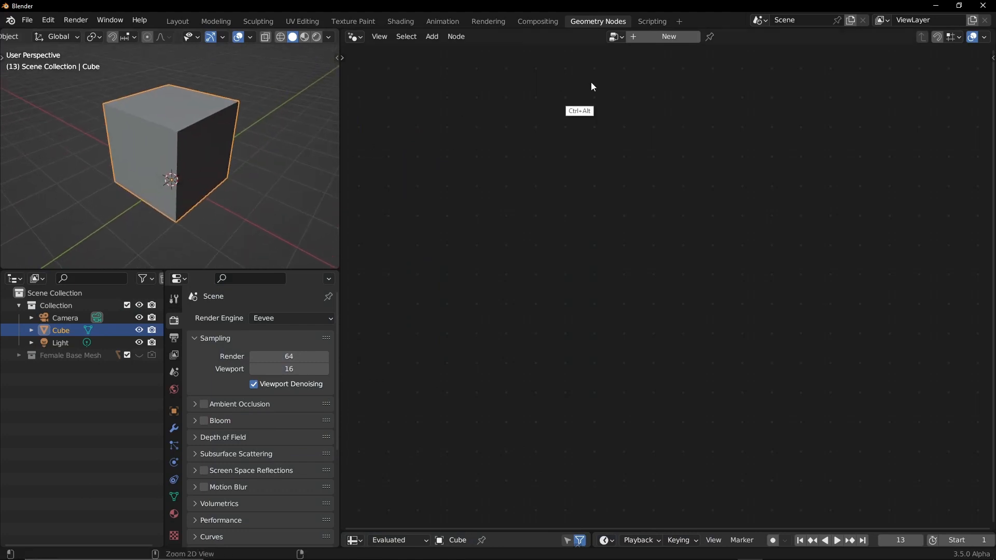
click(654, 37)
ctrl+alt+drag(582, 260, 643, 142)
click(432, 37)
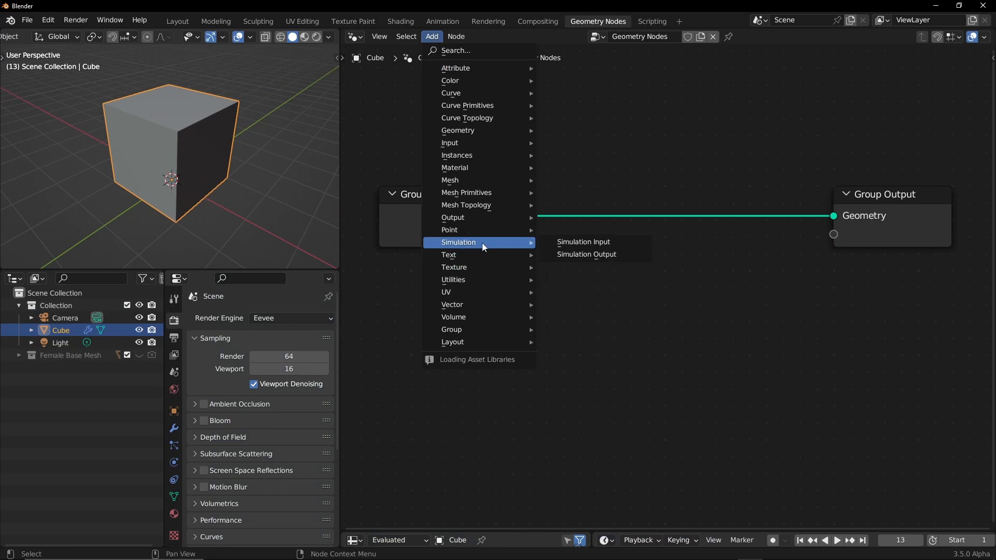
click(583, 241)
click(432, 36)
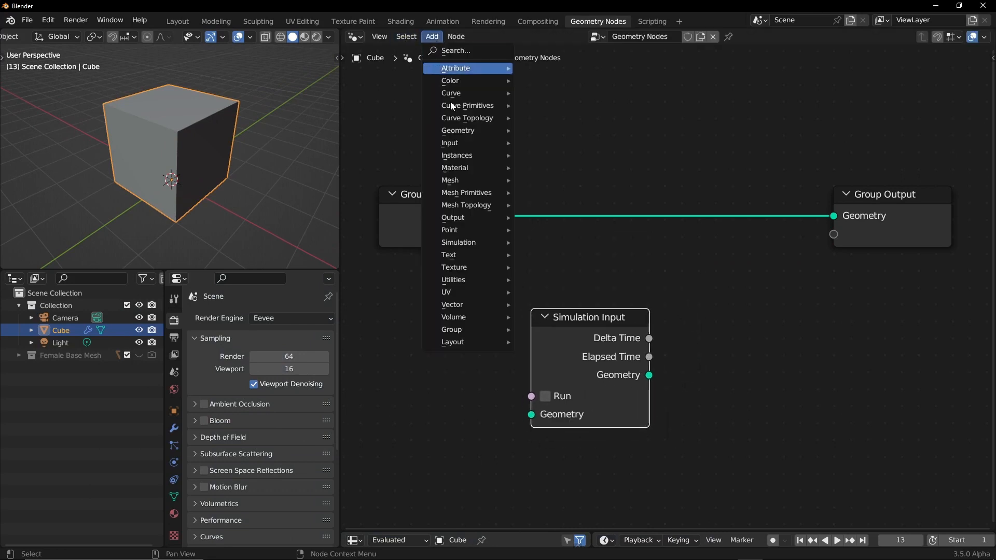
click(564, 254)
click(783, 286)
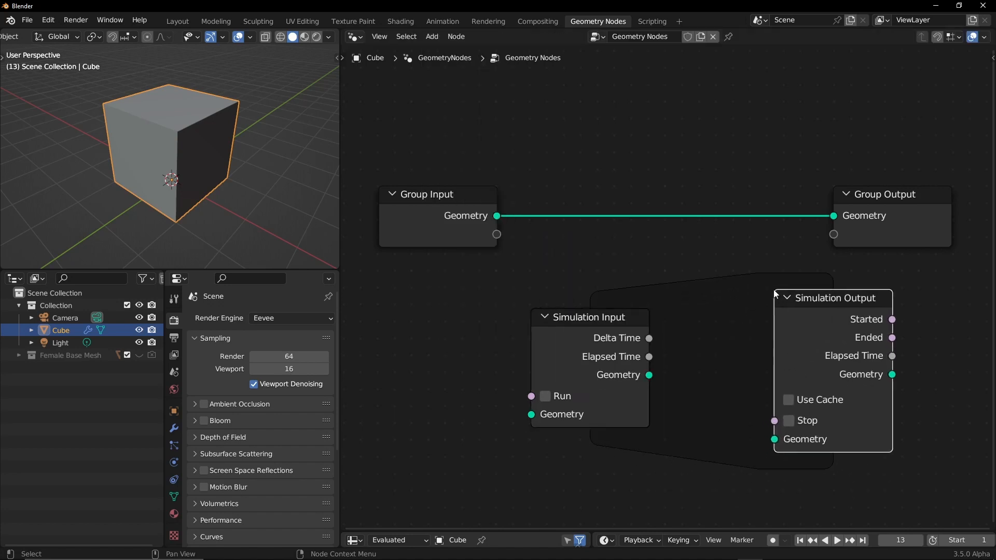
Arrange the Simulation Input and Simulation Output nodes below the group nodes with space between them.
drag(624, 341, 553, 337)
scroll(621, 352, down, 2)
middle_drag(623, 353, 587, 250)
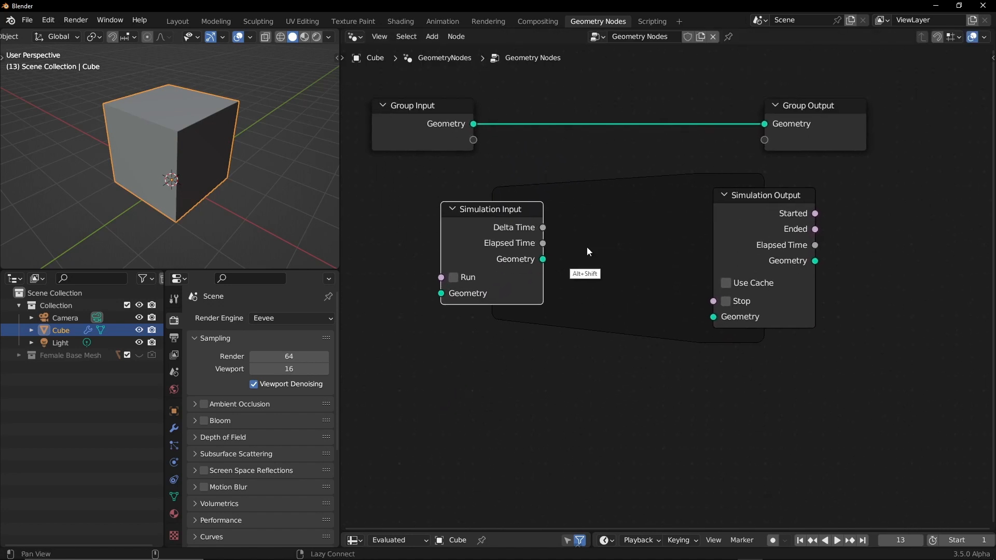
drag(515, 240, 520, 280)
drag(752, 195, 757, 241)
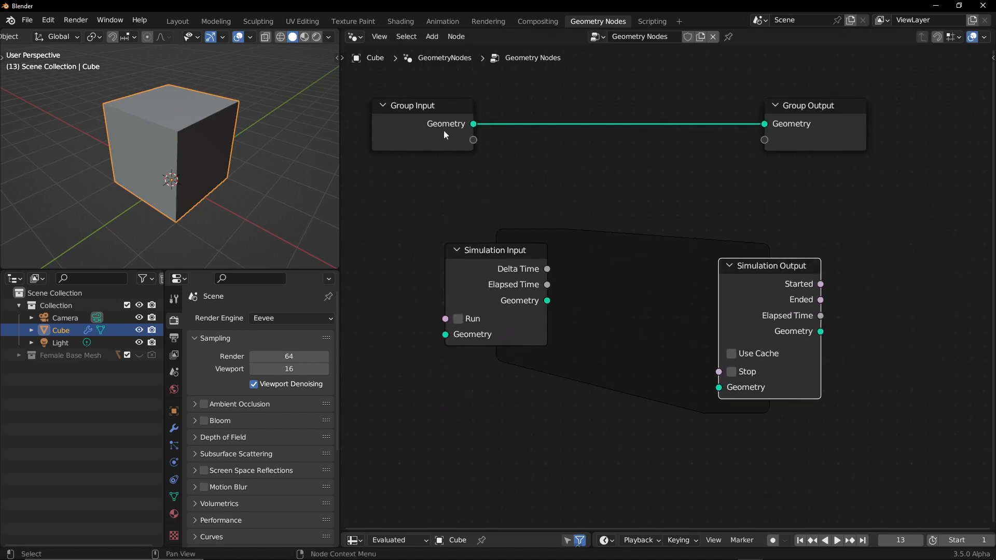
ctrl+middle_drag(611, 260, 611, 232)
drag(523, 200, 503, 219)
Connect the Simulation Input's Geometry output to the Simulation Output's Geometry input and shift the Group Input node aside.
drag(537, 302, 758, 369)
ctrl+middle_drag(657, 312, 698, 262)
alt+shift+drag(649, 296, 686, 275)
drag(510, 95, 458, 100)
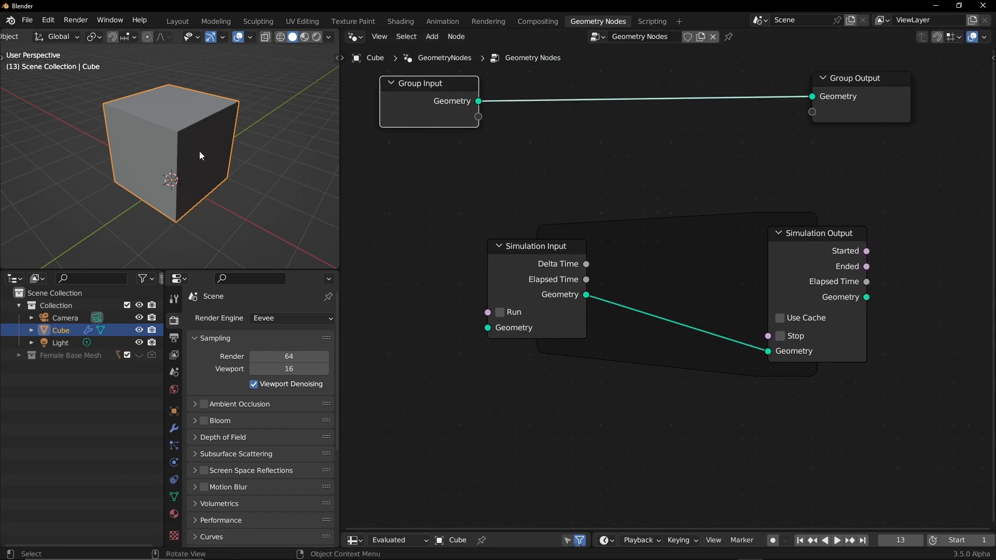
ctrl+alt+drag(649, 203, 663, 182)
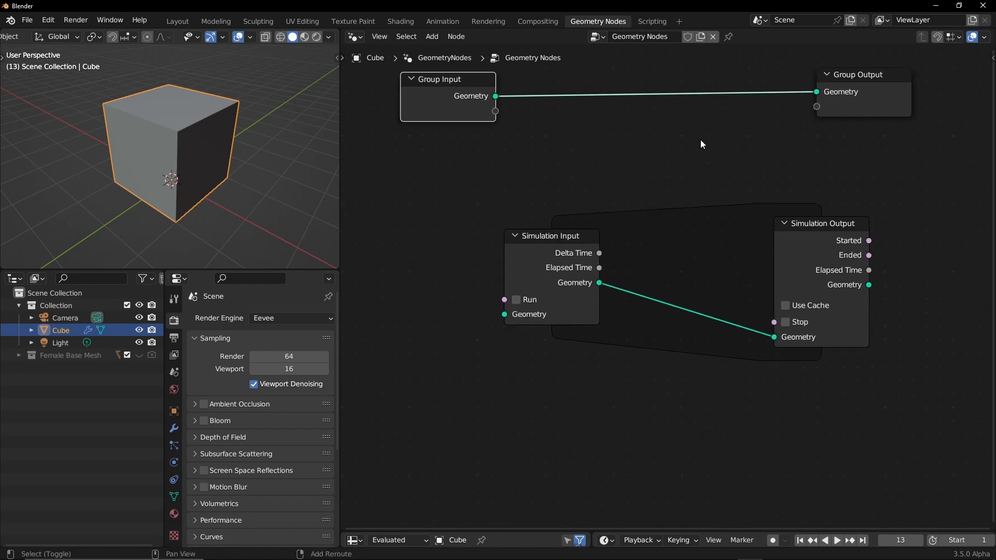
Disconnect Group Input from Group Output, place it before Simulation Input, and connect its Geometry there.
drag(817, 93, 778, 96)
drag(458, 82, 504, 299)
drag(449, 285, 502, 316)
drag(426, 264, 423, 281)
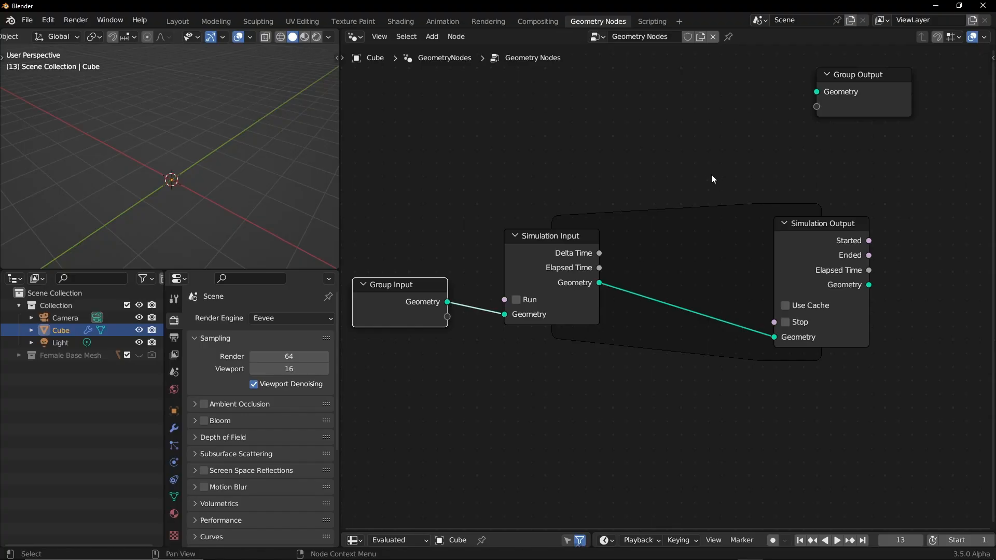
Place the Group Output node after Simulation Output and connect the simulation's Geometry output to it.
middle_drag(696, 177, 571, 170)
drag(742, 75, 871, 236)
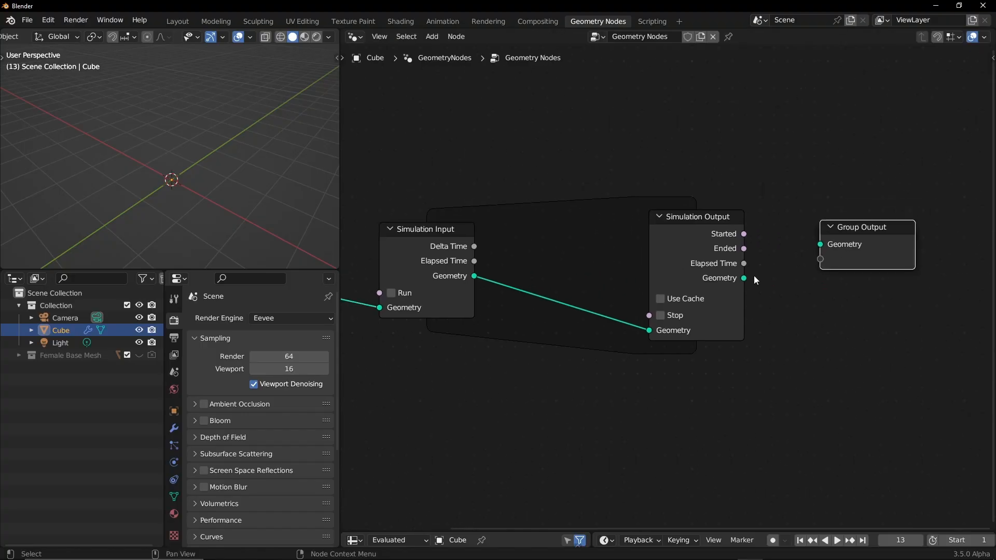
drag(745, 278, 819, 245)
middle_drag(566, 299, 653, 232)
scroll(651, 256, down, 2)
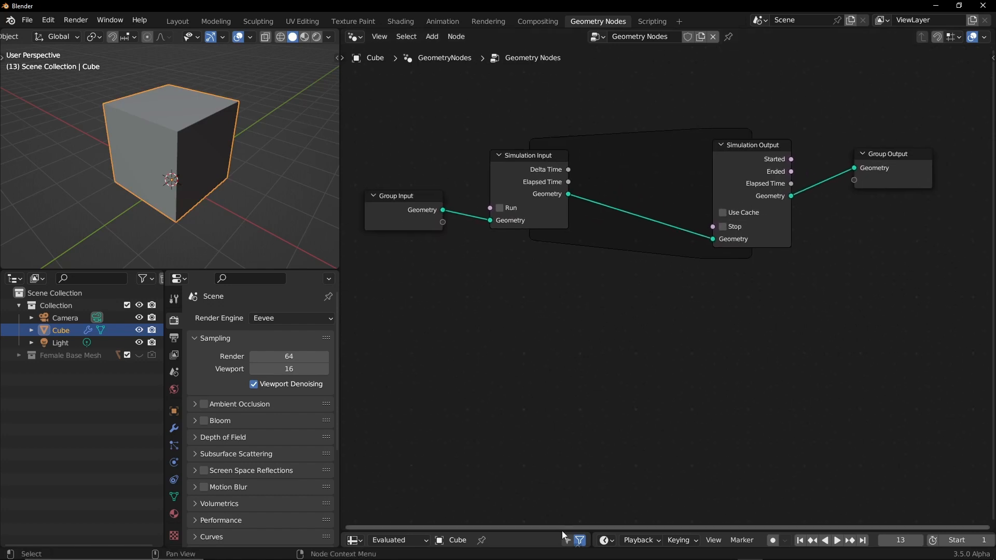
Enlarge the spreadsheet and timeline areas below the node editor and return the animation to frame 1.
drag(562, 530, 726, 375)
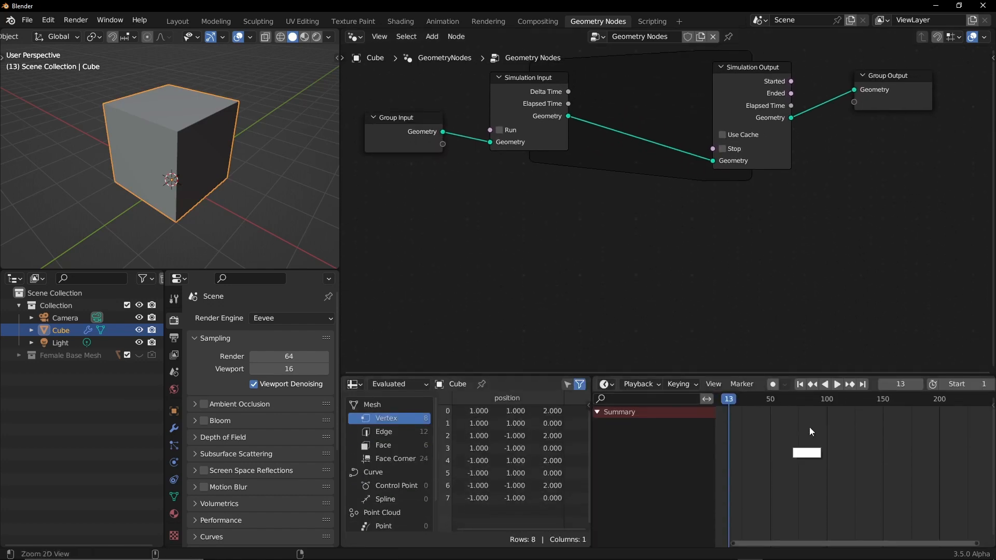
mouse_move(809, 428)
ctrl+middle_down()
mouse_move(782, 448)
mouse_move(800, 434)
ctrl+middle_up()
click(800, 383)
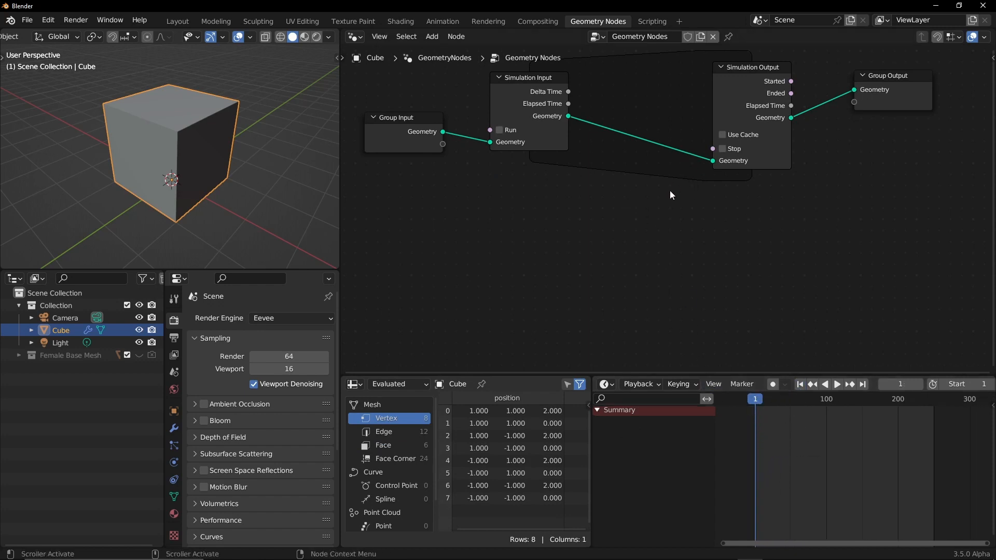
Move the Simulation Output node slightly farther away from the Simulation Input node.
middle_drag(673, 184, 684, 204)
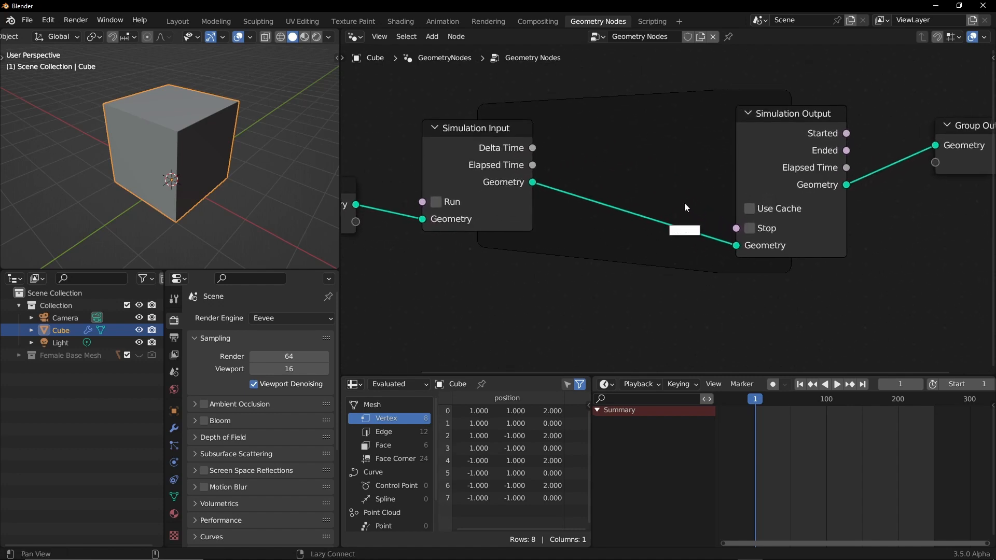
ctrl+alt+drag(684, 204, 647, 188)
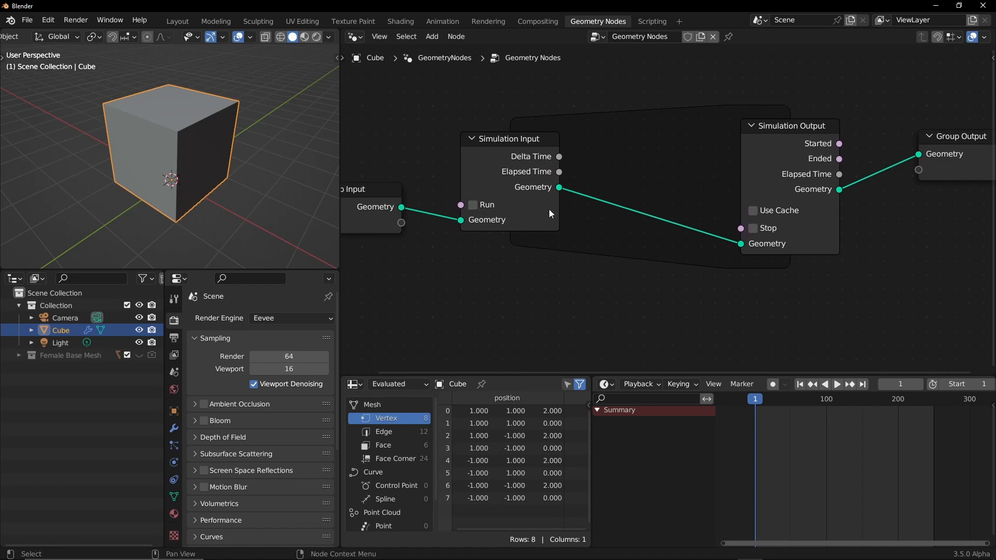
drag(788, 133, 796, 131)
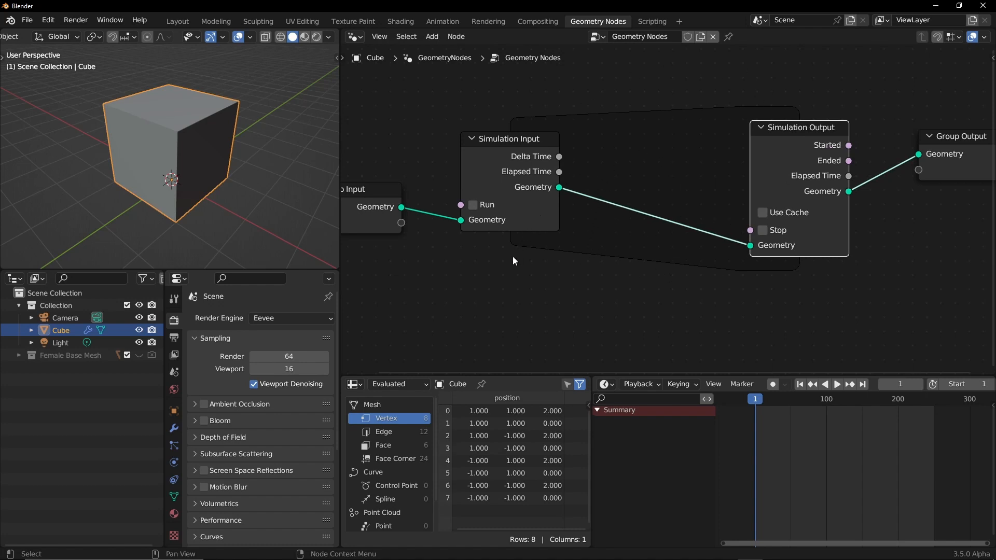
Draw annotation arrows looping between the Simulation Input and Simulation Output nodes and undo all the annotation strokes.
drag(503, 122, 560, 79)
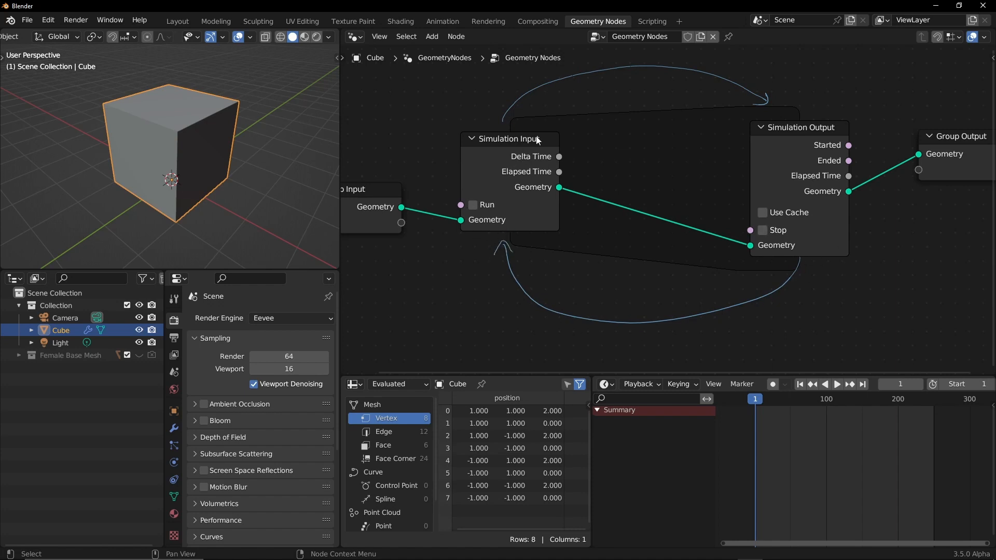
drag(716, 89, 449, 197)
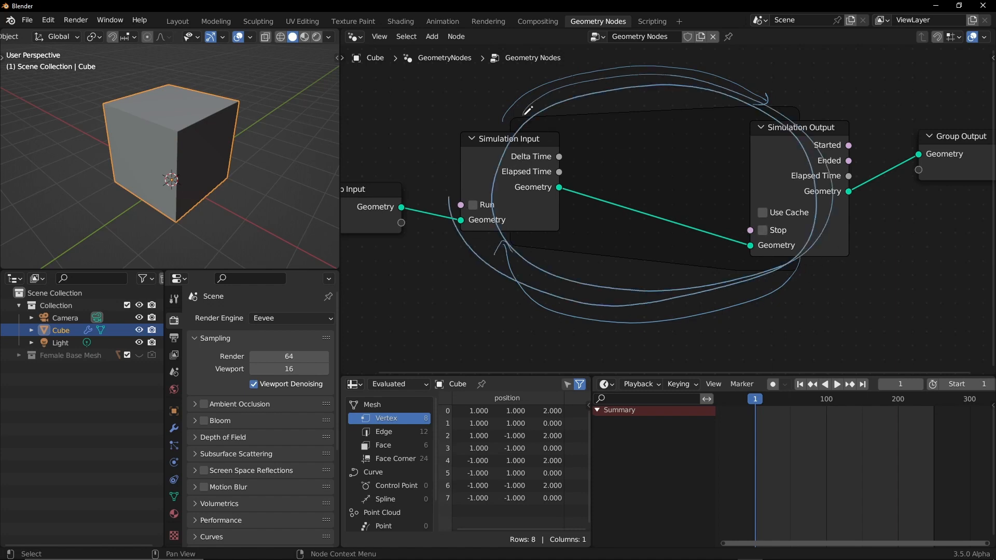
key(ctrl+z)
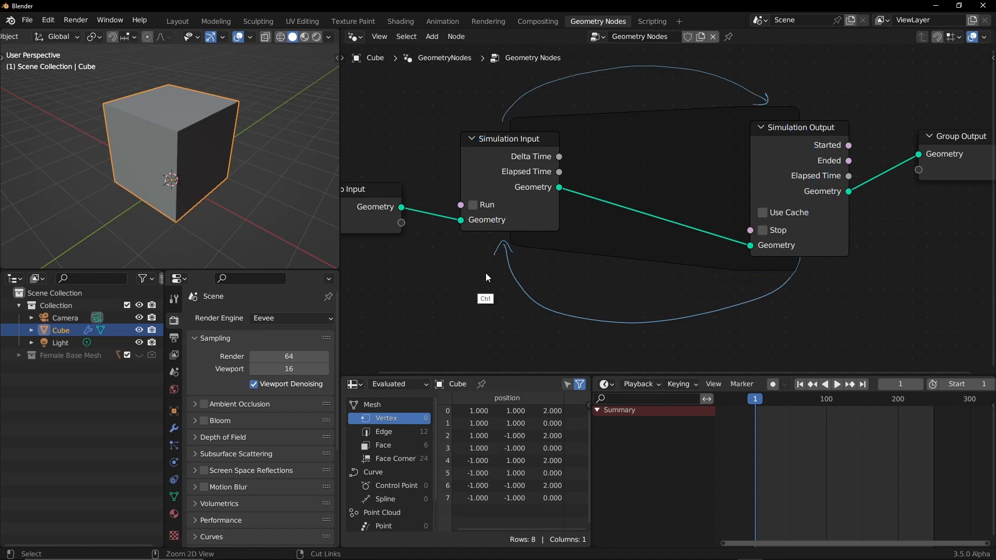
key(ctrl+z)
key(ctrl+z)
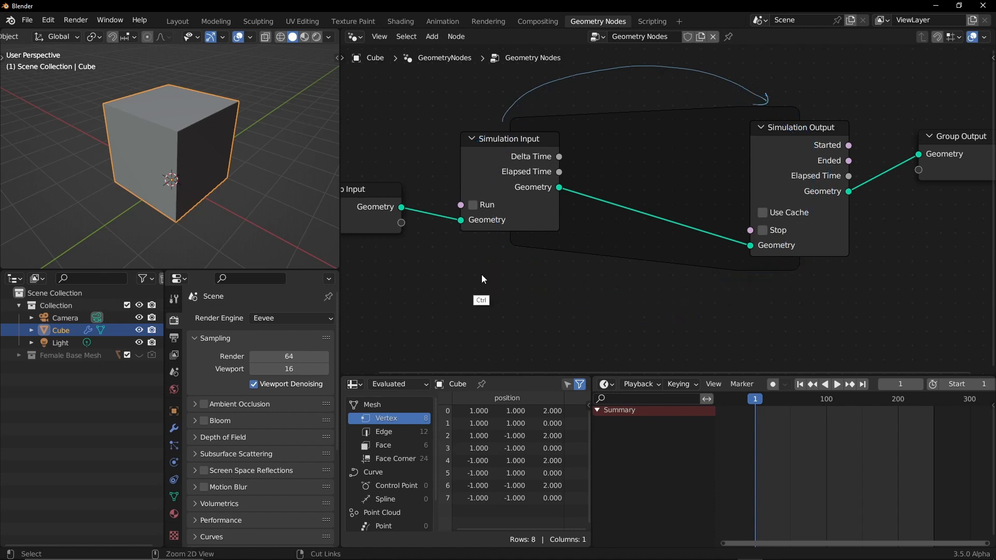
key(ctrl+z)
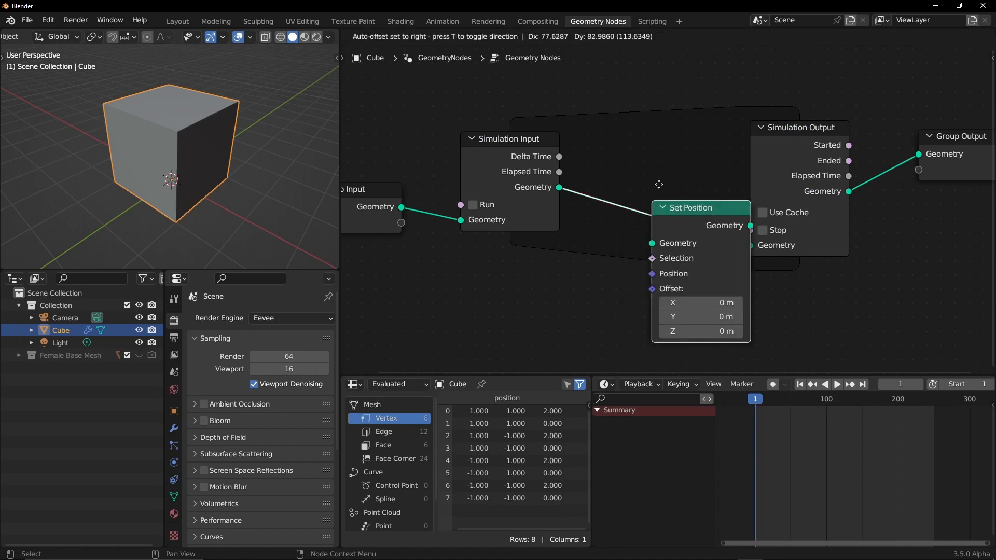
Insert a Set Position node between Simulation Input and Simulation Output and set its X offset to 0.1 m.
click(627, 115)
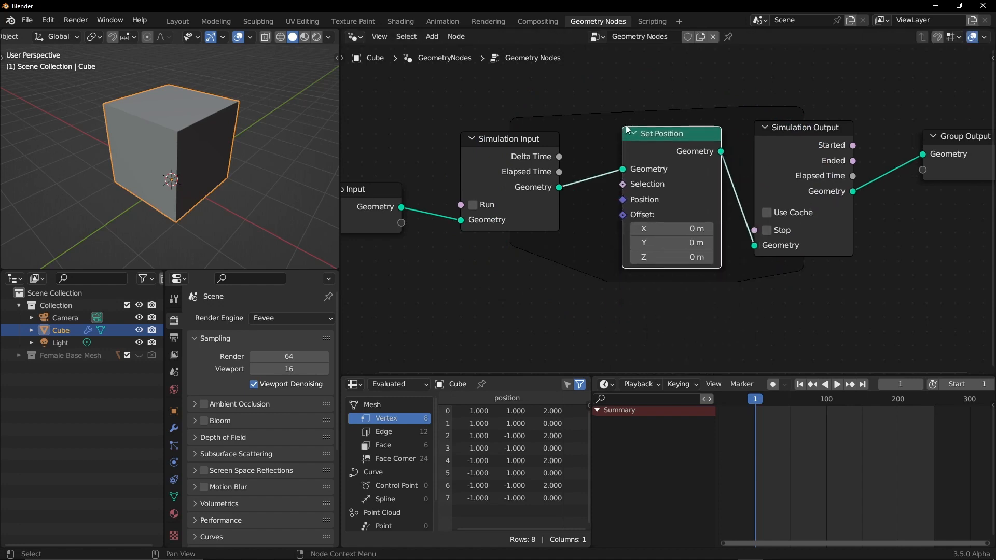
ctrl+alt+drag(235, 211, 251, 154)
middle_drag(251, 153, 182, 183)
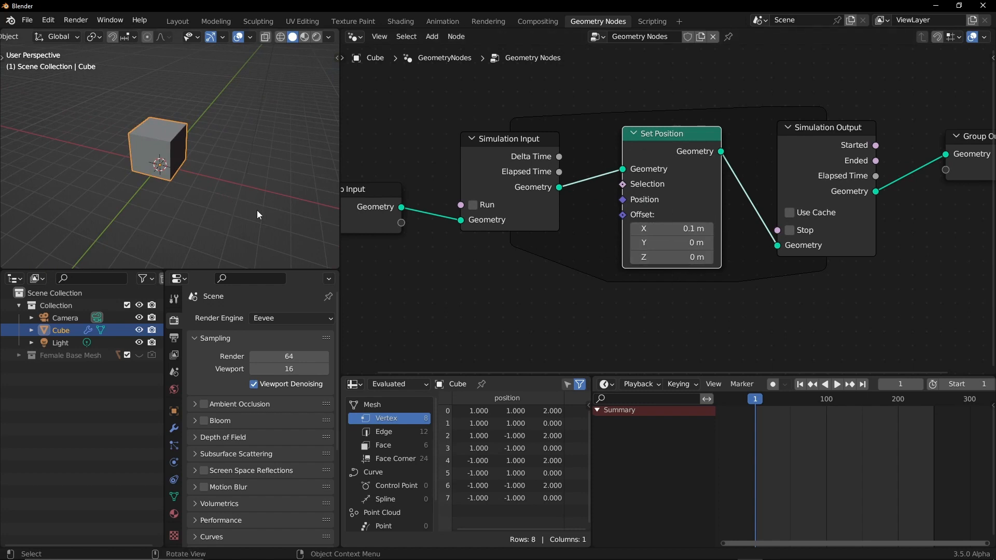
Play the simulation twice from the first frame to check the cube's motion, and return to frame 1.
click(836, 385)
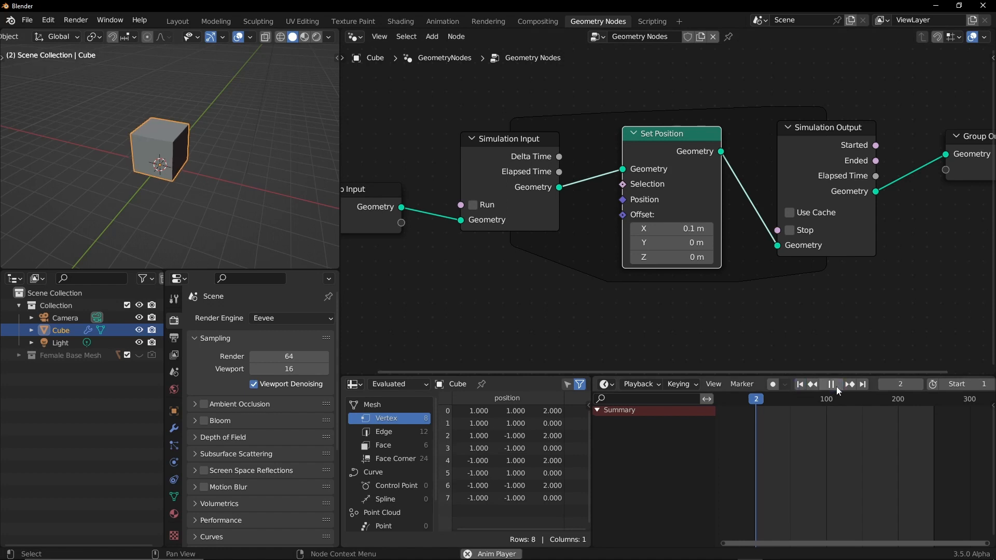
click(831, 384)
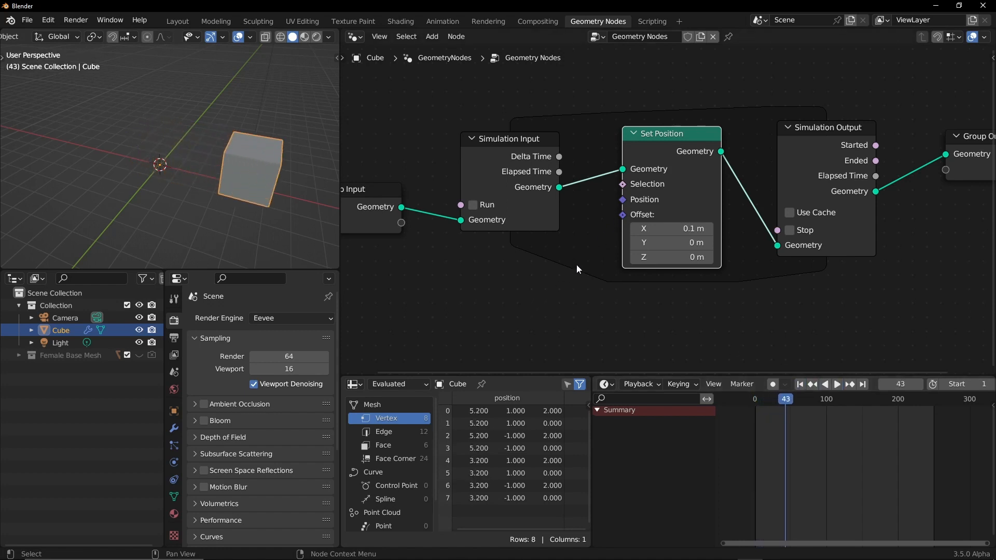
click(803, 386)
click(835, 384)
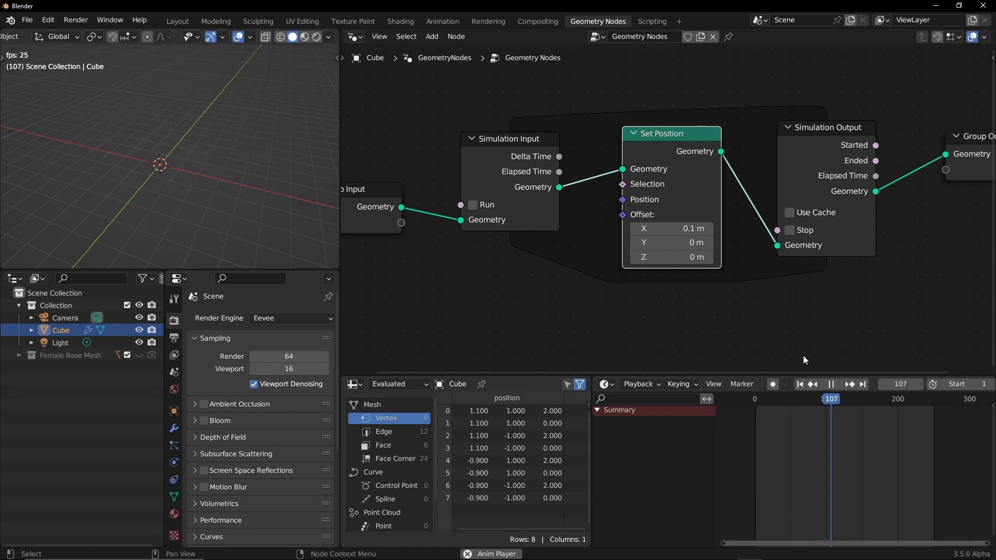
click(831, 384)
click(800, 385)
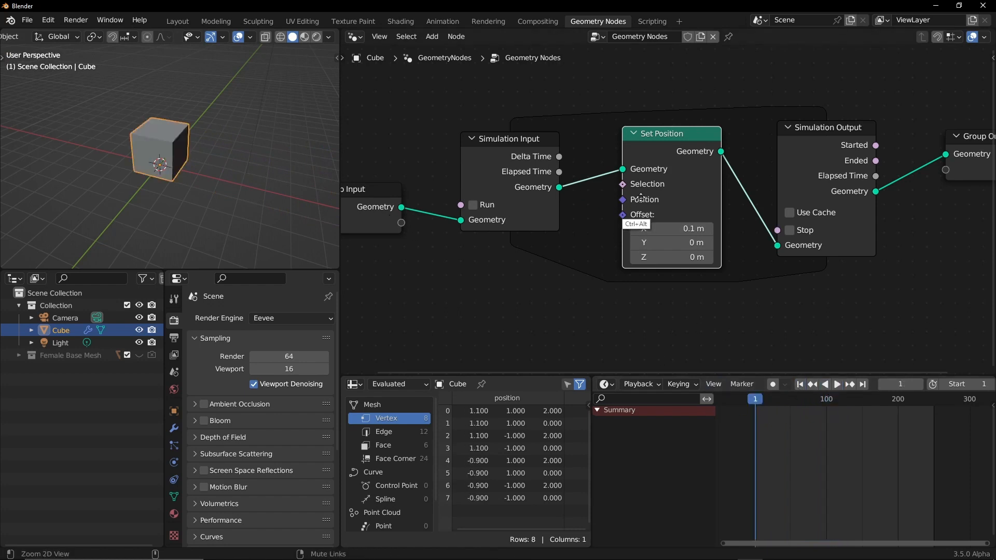
Reset the Set Position node's X offset to 0 m and disconnect Group Input from Simulation Input.
ctrl+alt+drag(640, 197, 593, 211)
ctrl+alt+drag(588, 262, 679, 141)
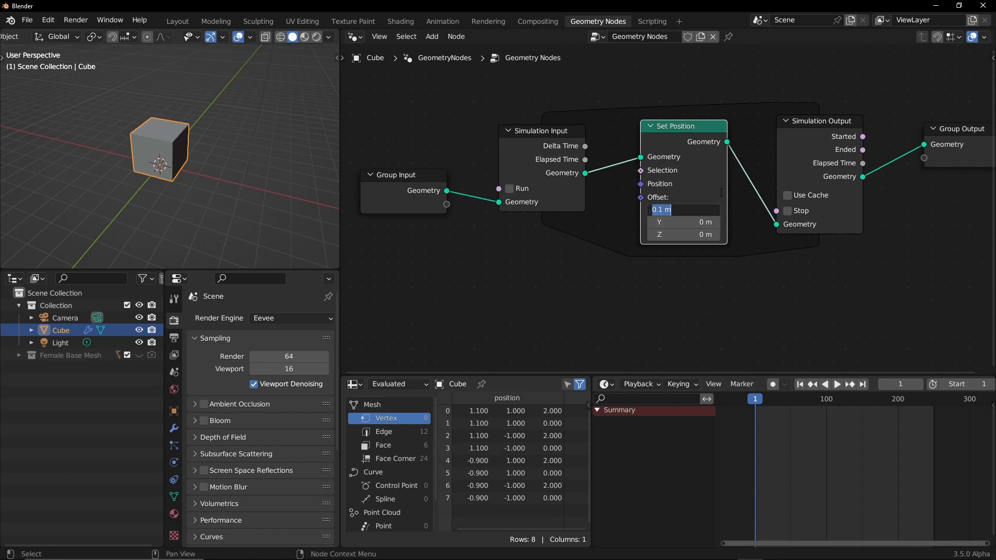
drag(499, 202, 447, 290)
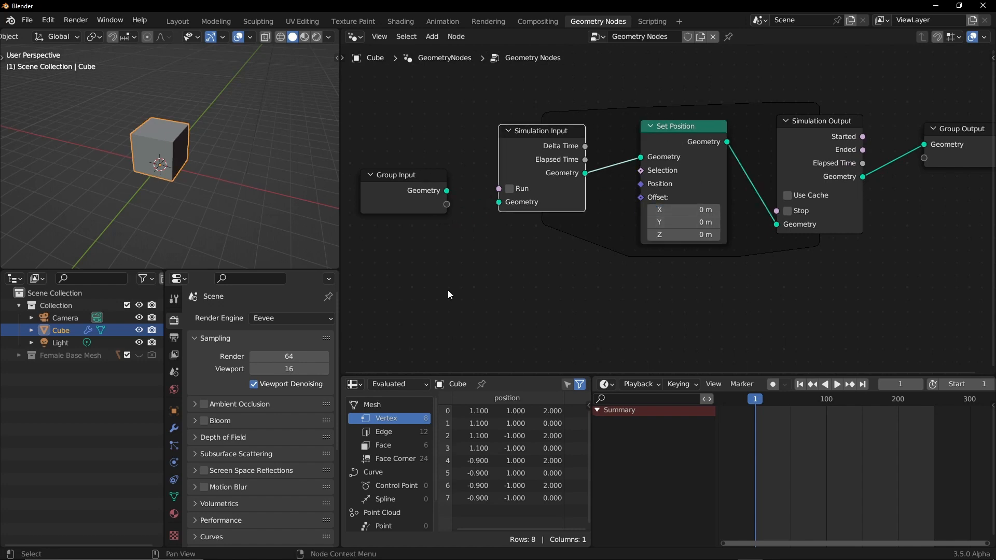
Move Group Input above the simulation nodes and shift Simulation Output and Set Position away from Simulation Input.
drag(412, 185, 410, 88)
ctrl+alt+drag(516, 234, 509, 249)
drag(733, 141, 854, 139)
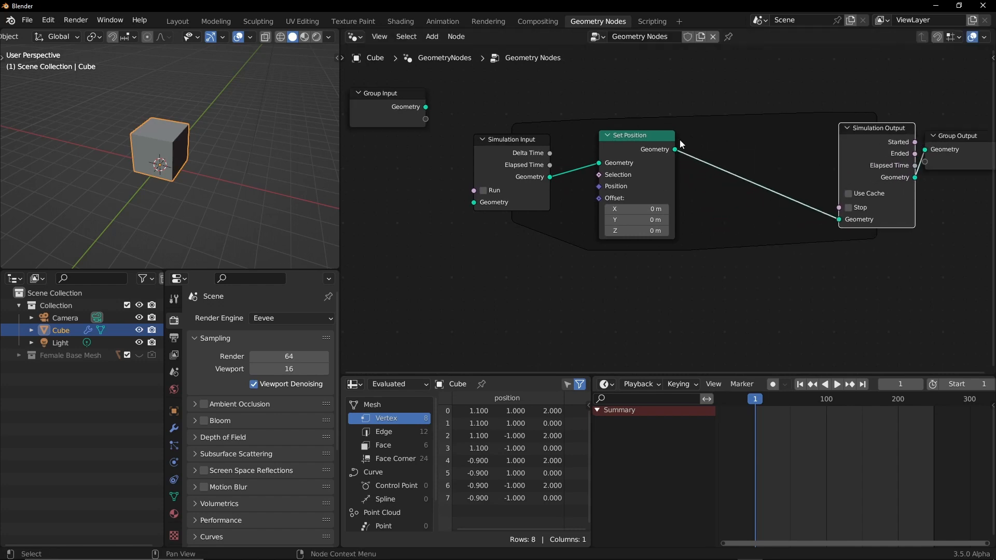
drag(622, 141, 704, 144)
Add a Points node below the Simulation Input node.
click(468, 284)
key(shift+a)
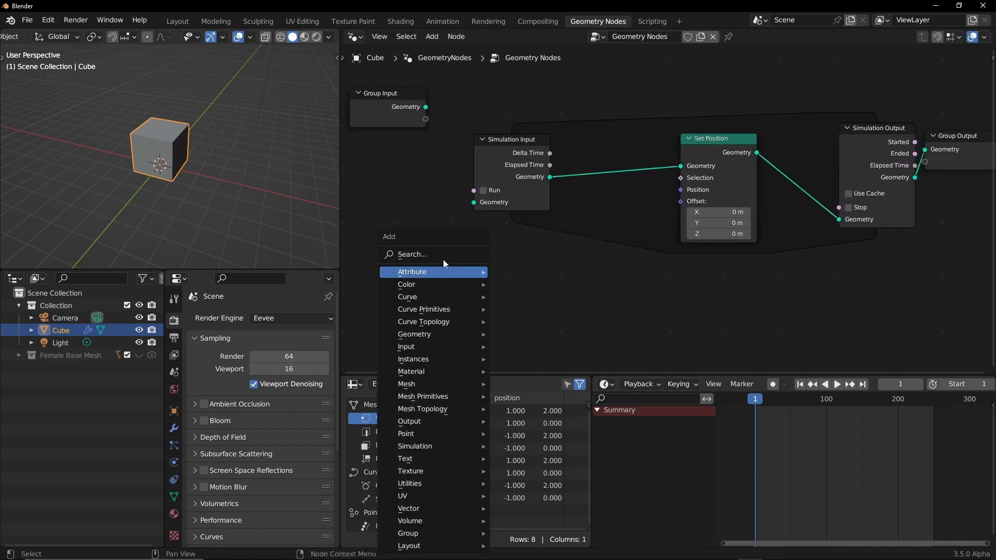
click(443, 260)
text(p)
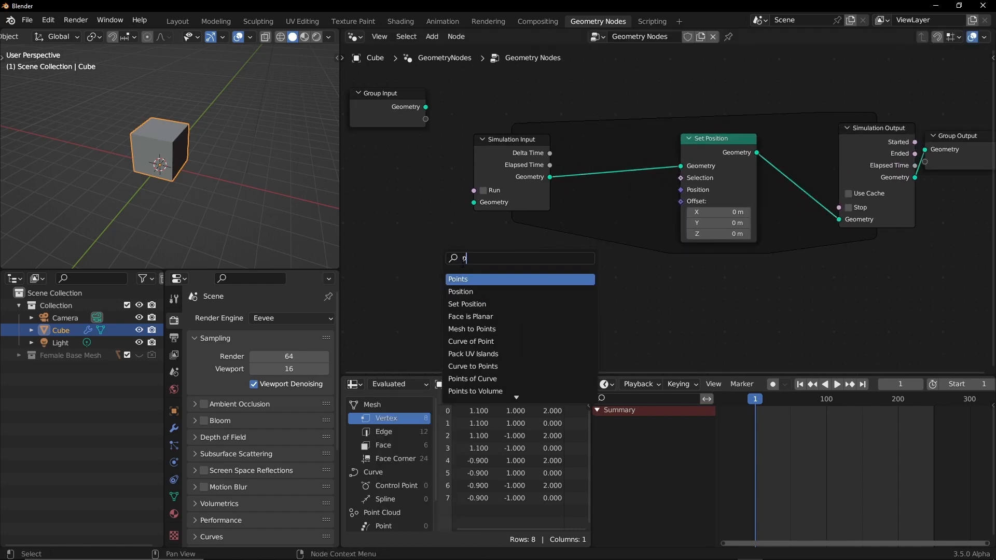
click(469, 278)
drag(555, 277, 599, 253)
key(Escape)
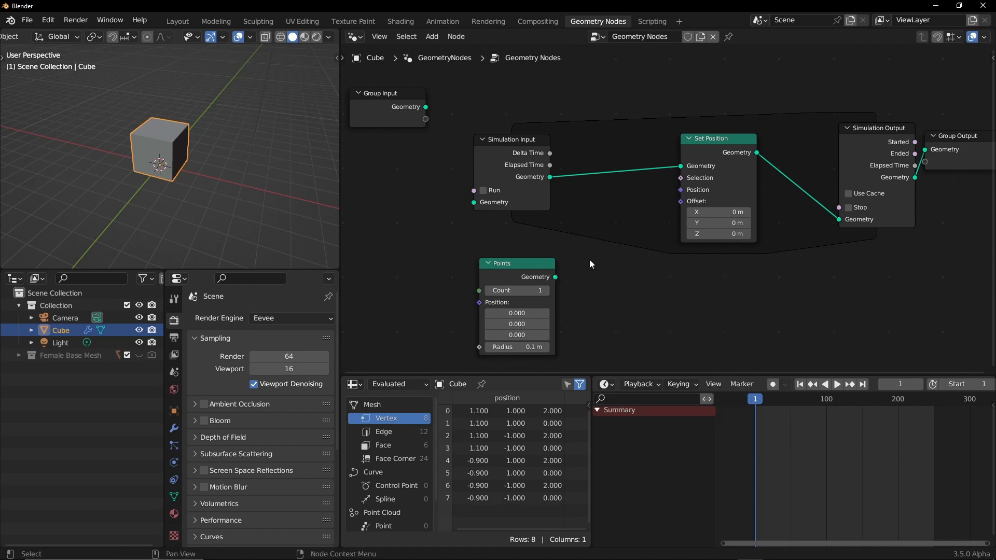
Insert a Join Geometry node between Simulation Input and Set Position, and connect the Points node's geometry to it.
key(shift+a)
click(580, 226)
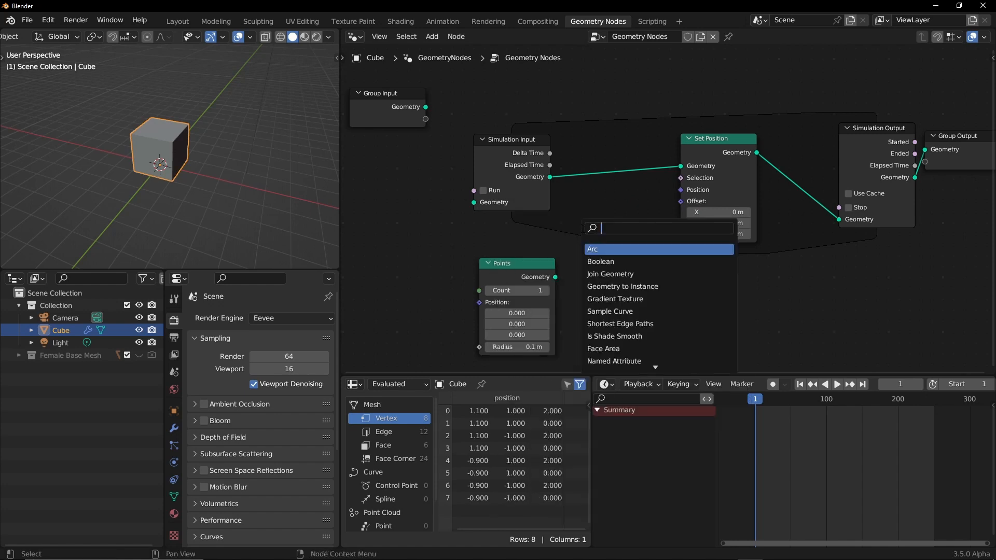
text(join)
key(Return)
click(608, 210)
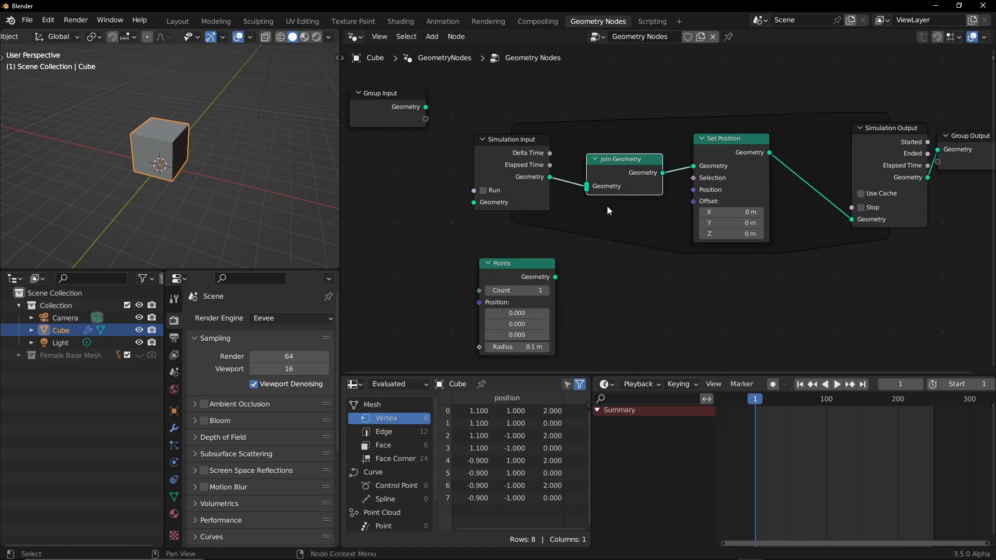
drag(555, 277, 586, 187)
drag(525, 281, 509, 255)
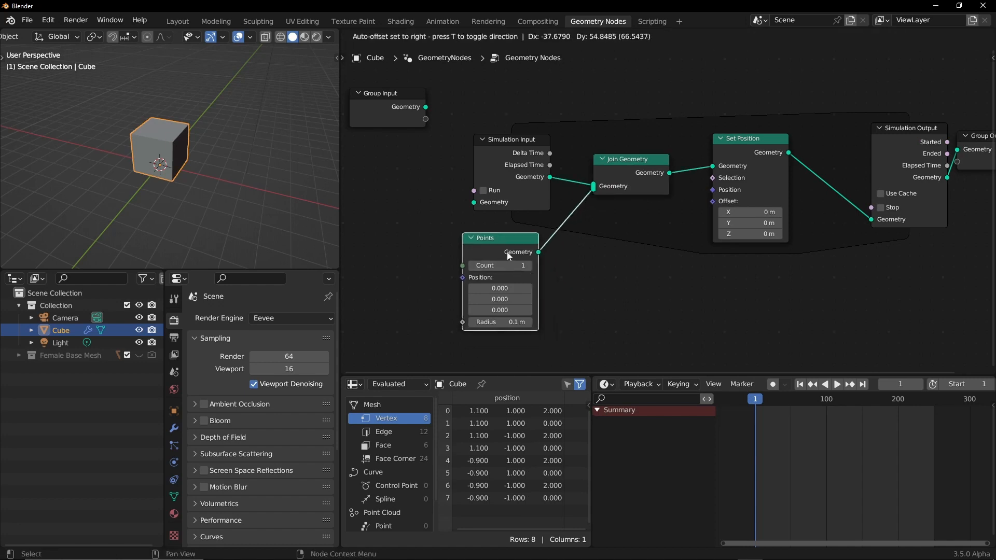
Reset the simulation to the first frame and examine the point at the origin.
click(837, 384)
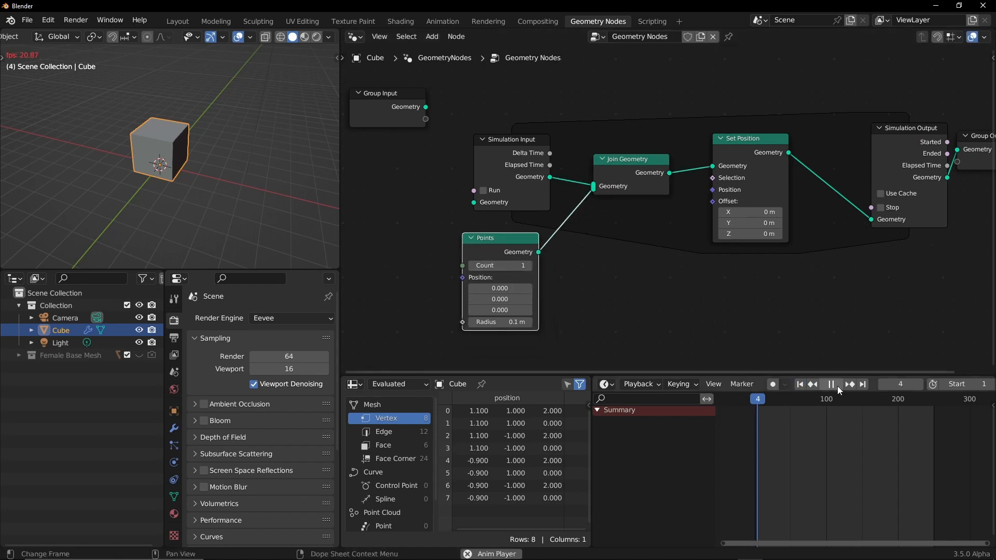
click(800, 385)
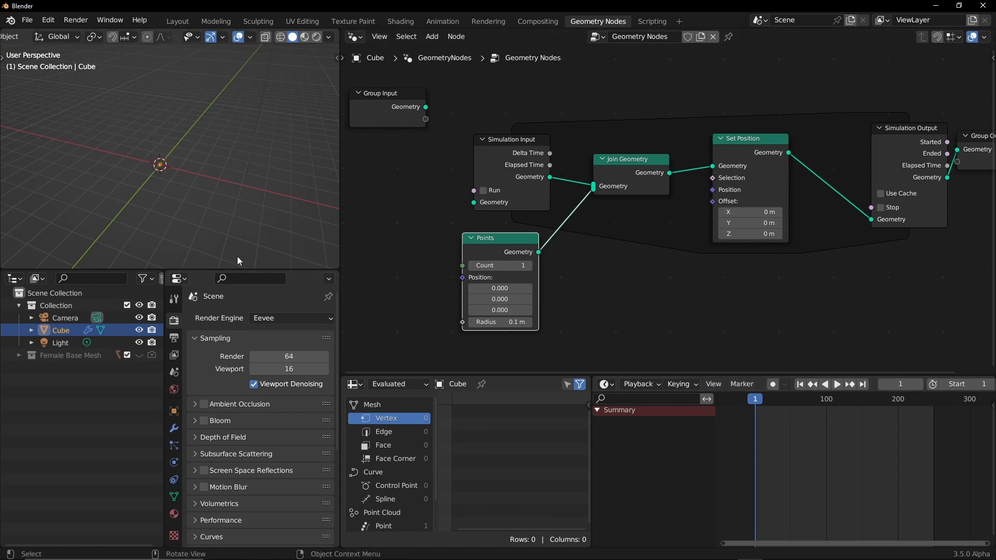
ctrl+alt+drag(172, 203, 170, 247)
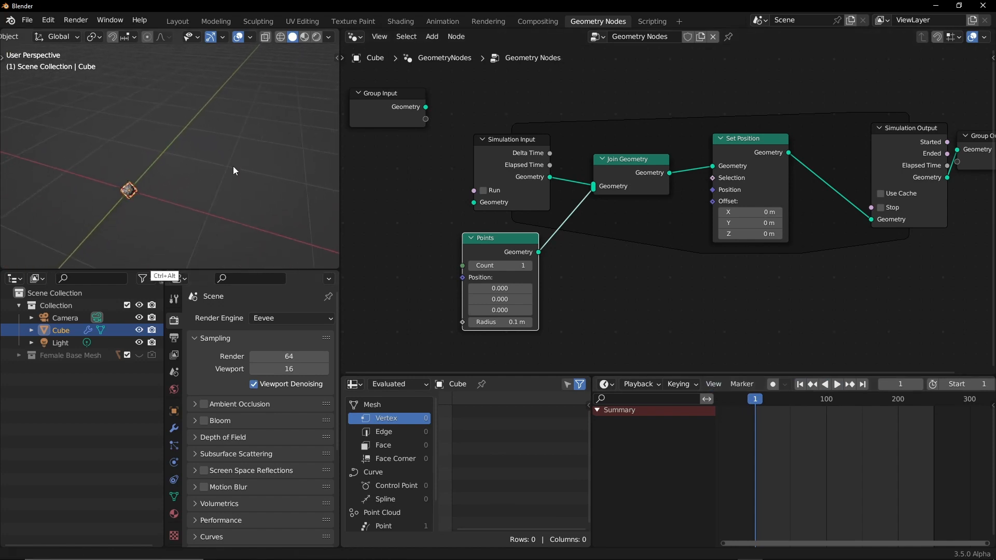
alt+shift+drag(234, 170, 272, 191)
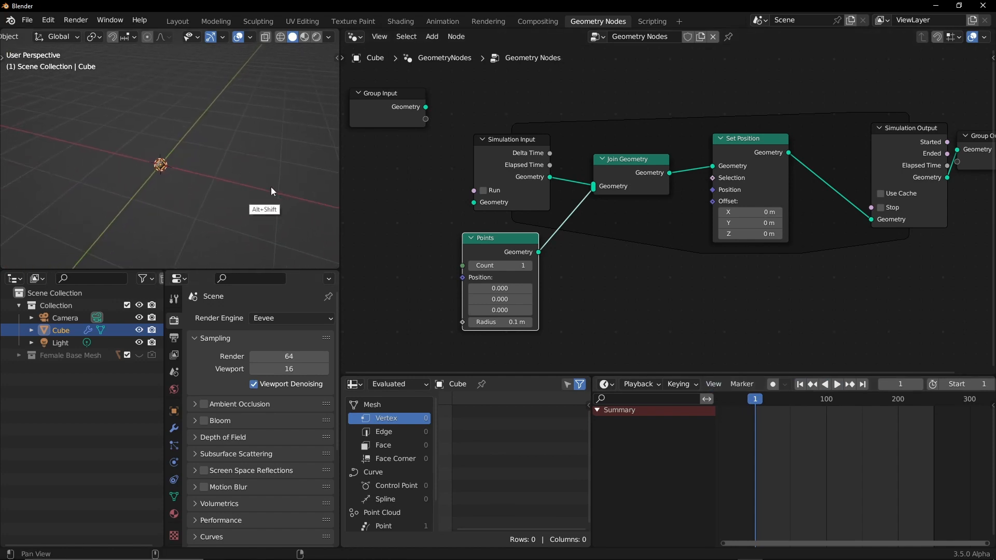
Set the Set Position node's X offset to 0.1 m during playback, and stop the playback to inspect the trail of points.
click(837, 384)
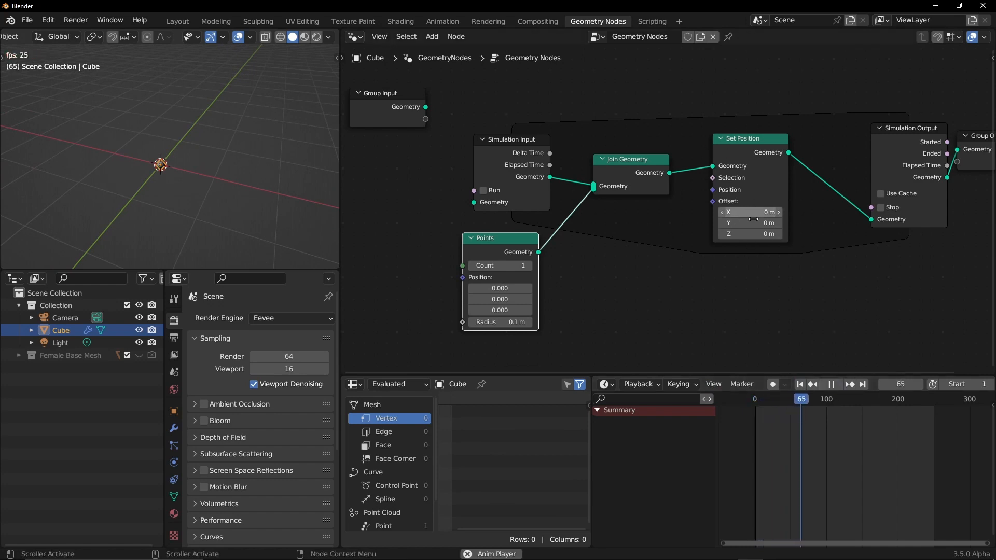
click(778, 212)
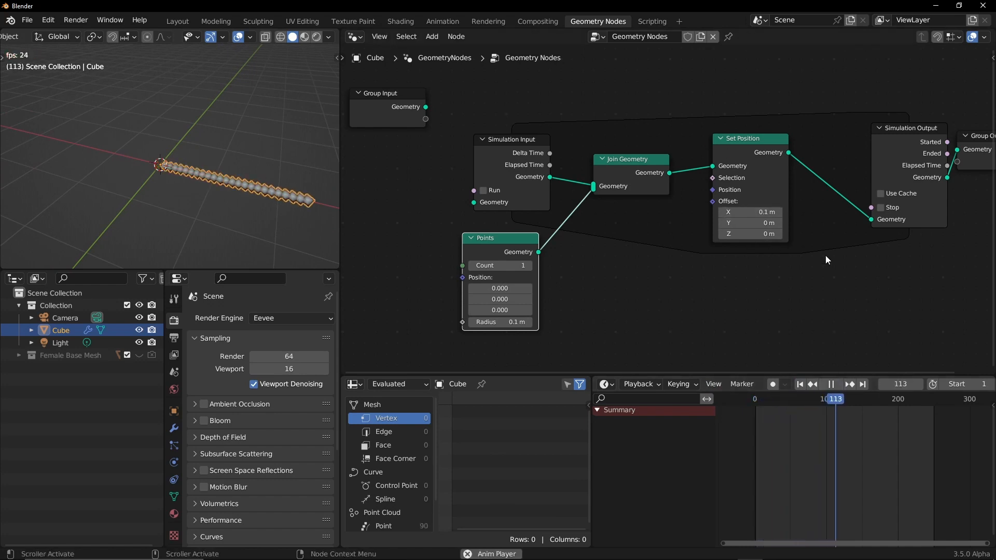
click(830, 384)
mouse_move(253, 164)
ctrl+alt+mouse_down()
mouse_move(272, 148)
mouse_move(260, 185)
mouse_move(239, 165)
ctrl+alt+mouse_up()
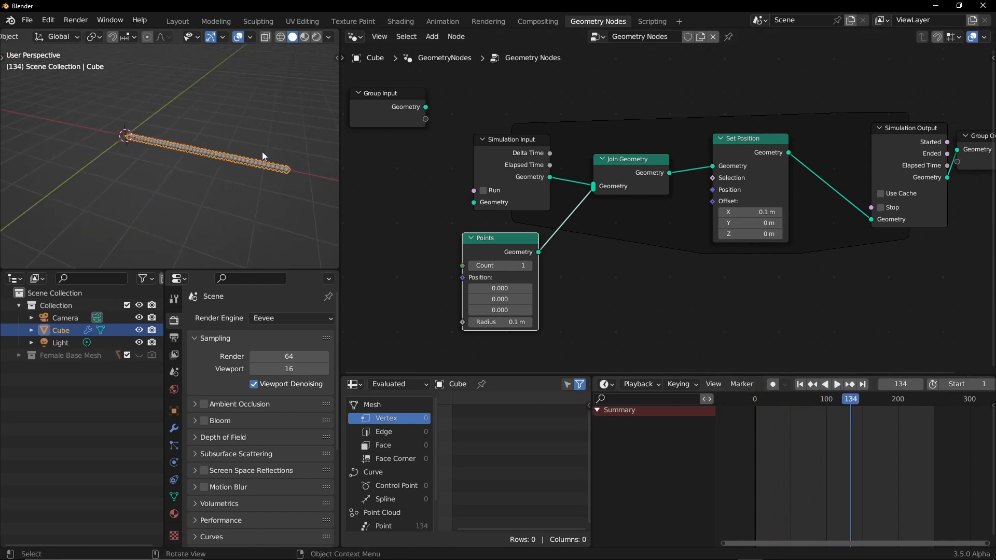
middle_drag(262, 151, 185, 168)
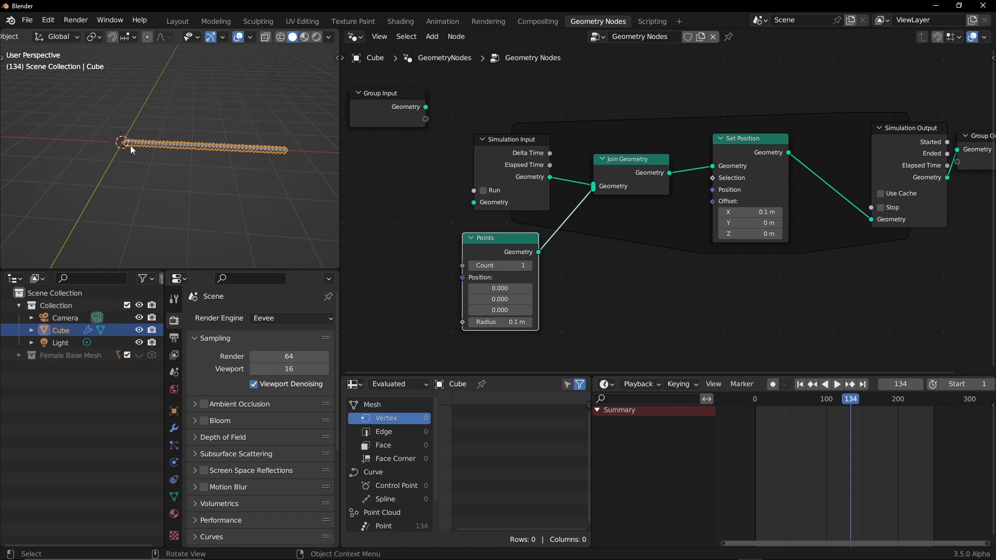
Replay the simulation to check the emitted points, and place the Points node directly beneath Simulation Input.
key(g)
click(400, 288)
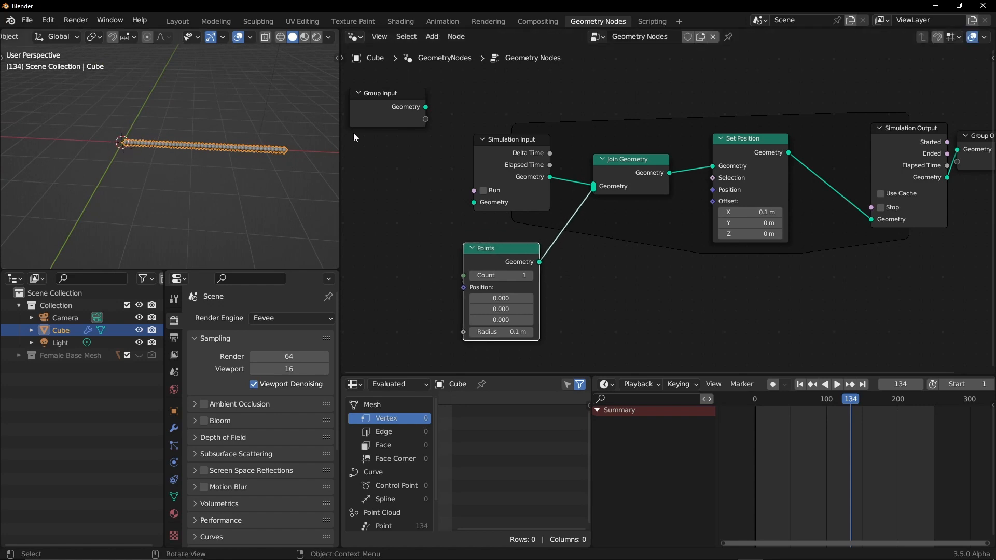
click(836, 384)
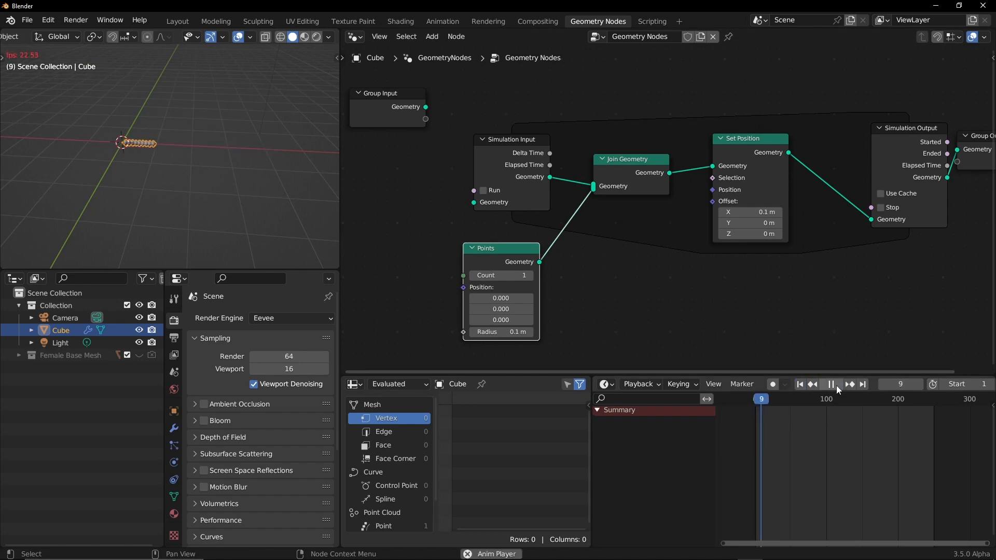
click(834, 383)
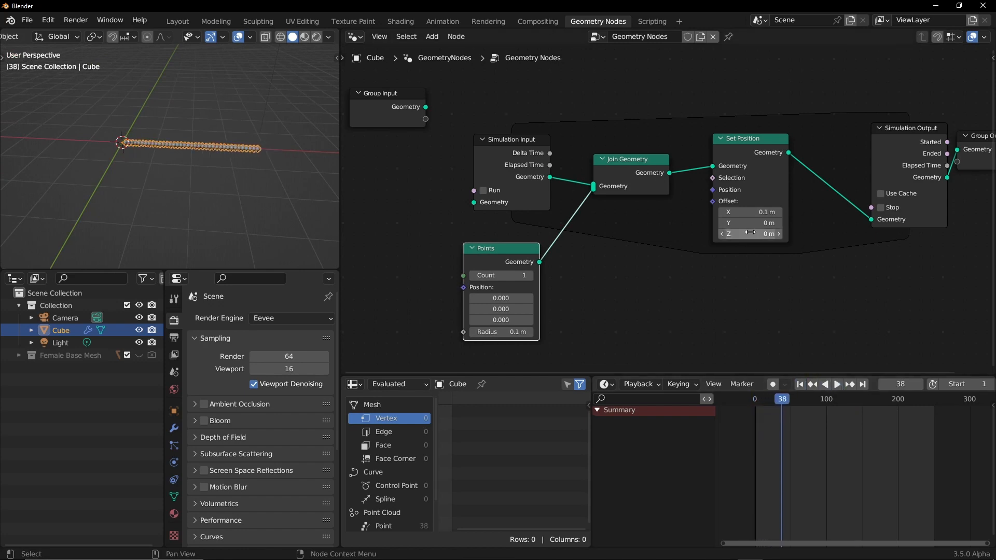
scroll(705, 229, up, 1)
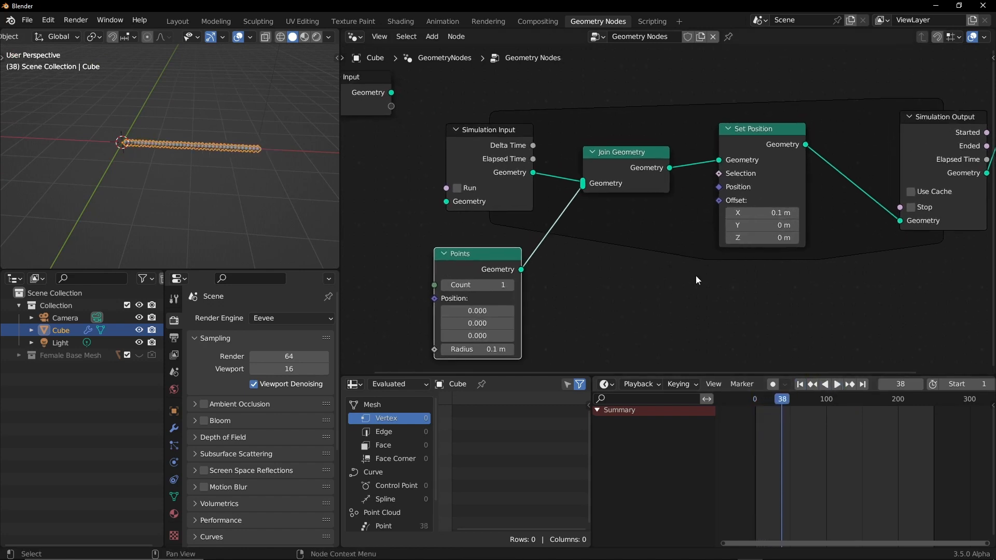
drag(494, 260, 494, 234)
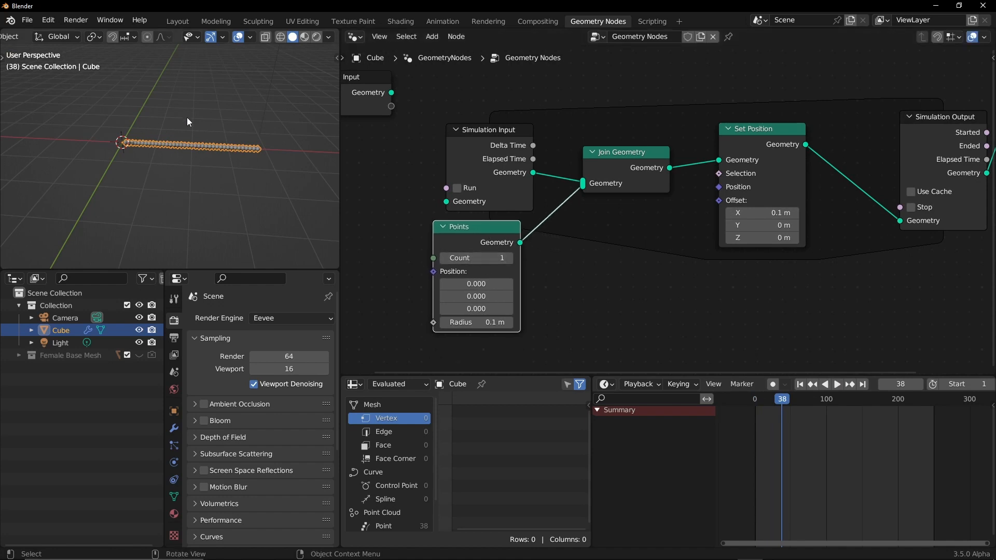
Add the Easy Noise node group from the User Library assets below Set Position, and restore the 3D Viewport.
scroll(598, 209, right, 3)
scroll(599, 209, down, 1)
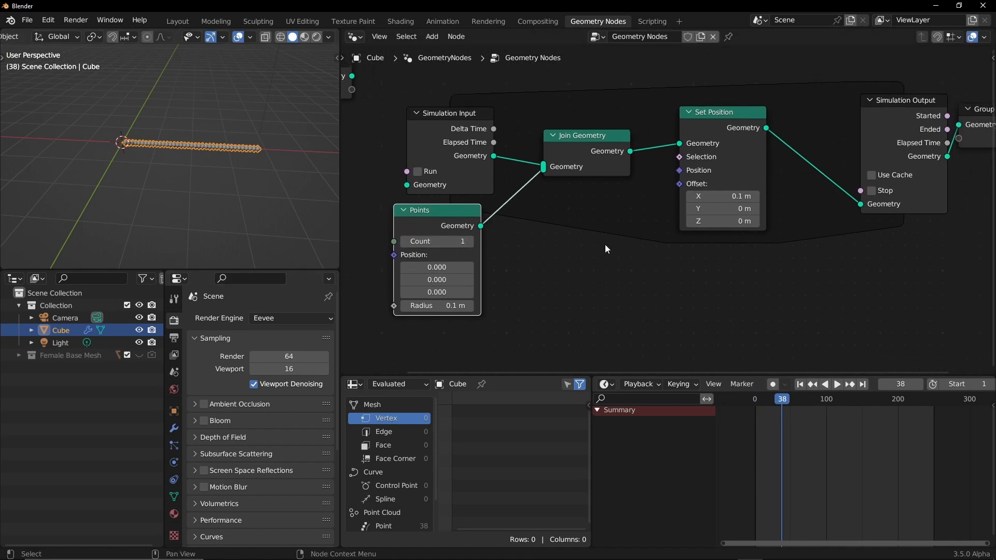
key(shift+a)
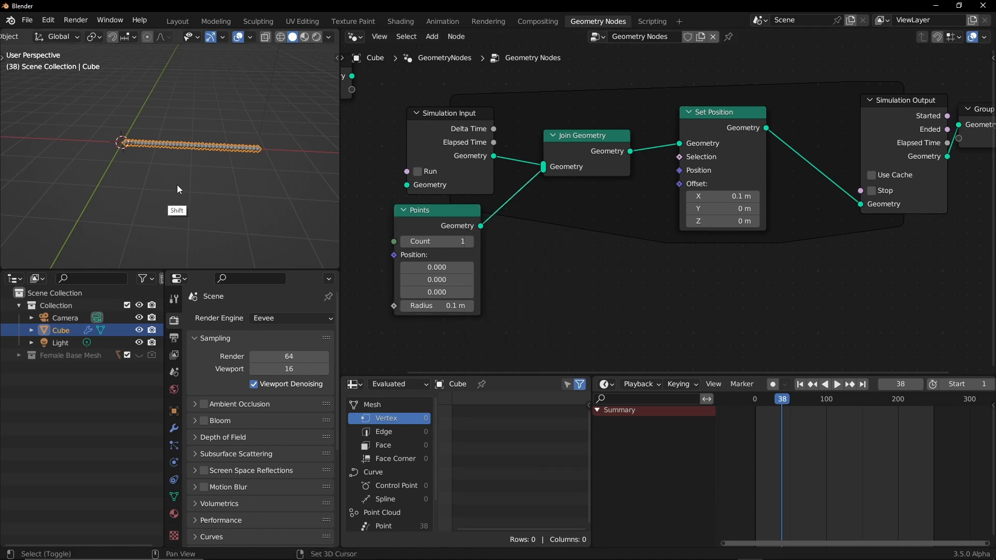
key(shift+F1)
click(74, 54)
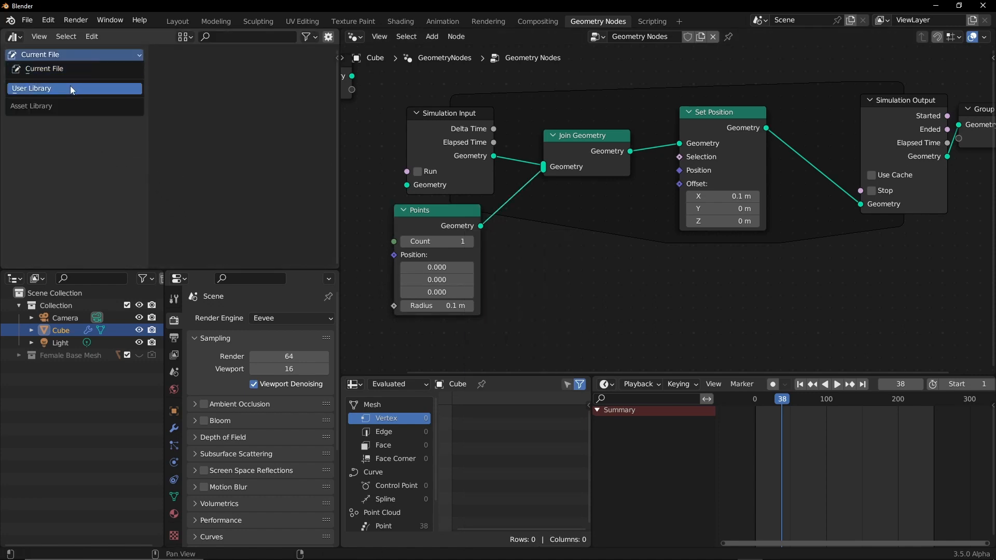
click(70, 86)
drag(244, 85, 663, 332)
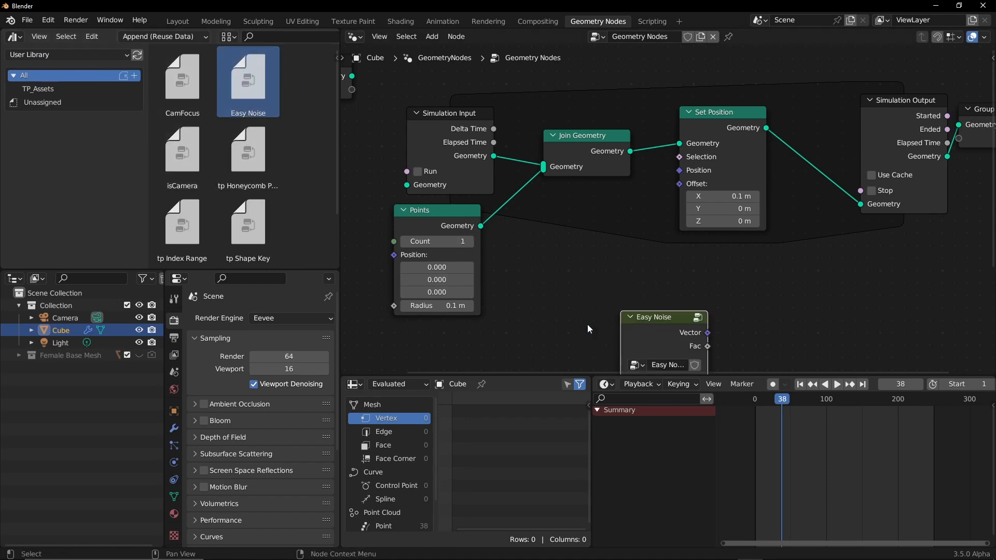
click(16, 38)
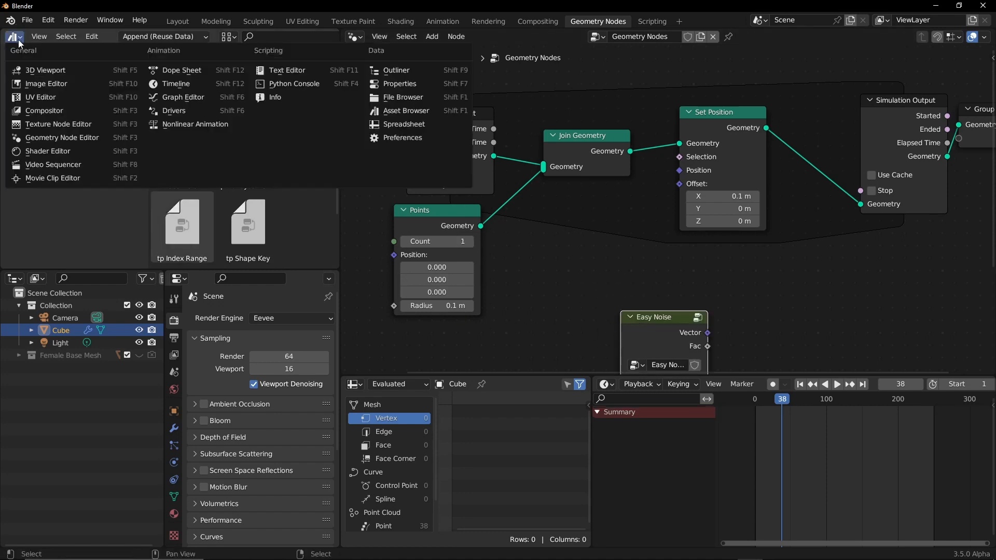
click(46, 69)
Connect Easy Noise's Vector output to Set Position's Offset and replay the simulation from the first frame.
middle_drag(585, 292, 594, 242)
drag(667, 281, 688, 133)
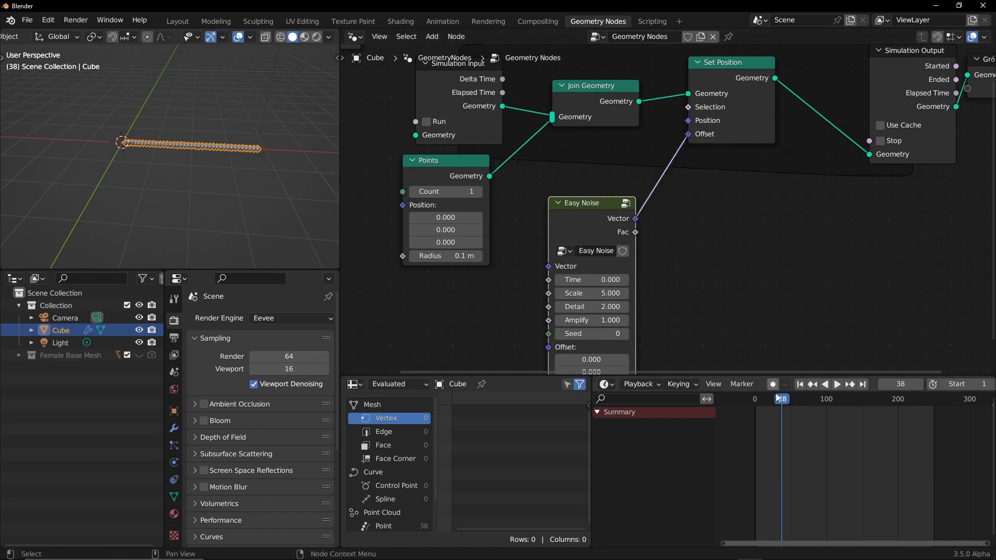
click(799, 384)
click(838, 385)
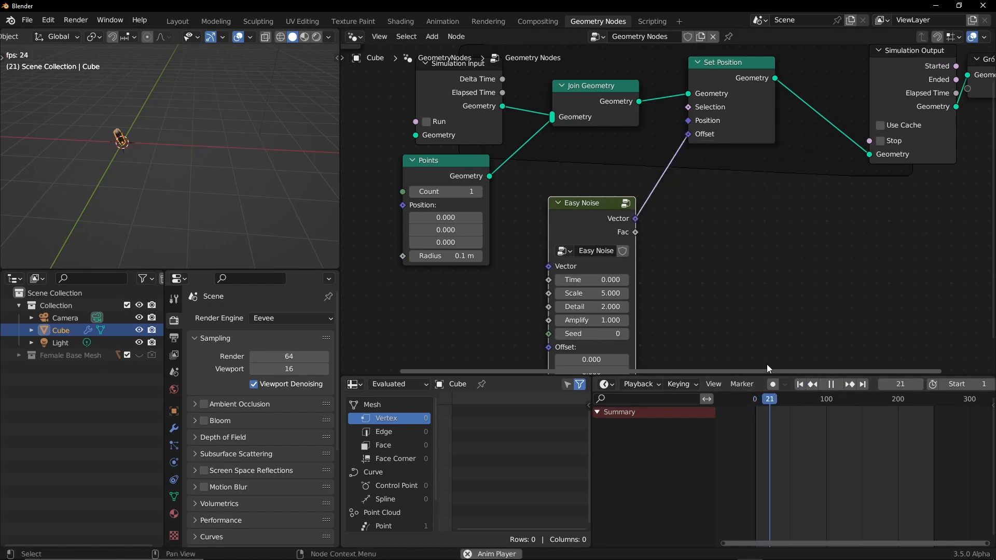
middle_drag(111, 159, 92, 166)
Add a Scene Time node and feed its Seconds output into Easy Noise's Time input.
middle_drag(575, 282, 653, 234)
drag(629, 231, 496, 283)
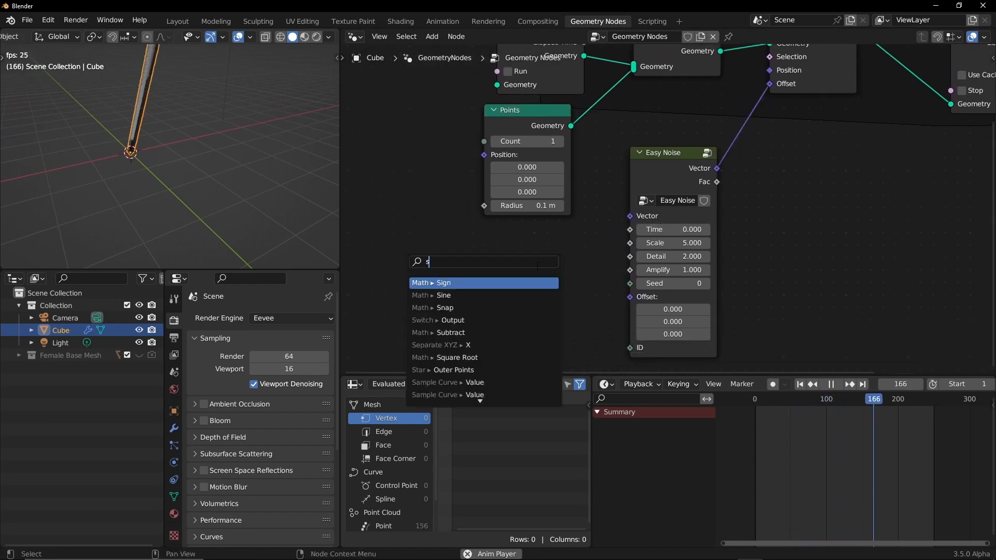
text(sec)
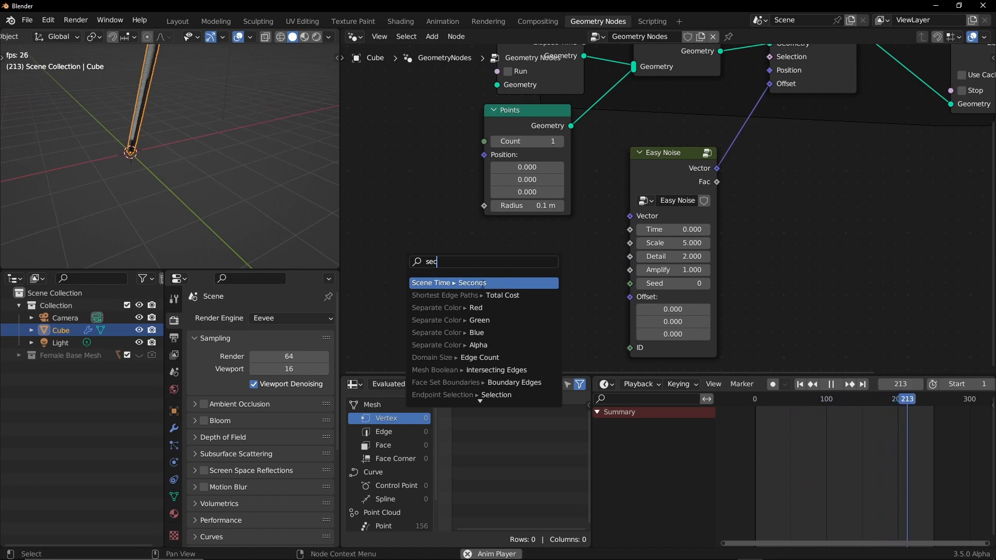
click(482, 283)
click(478, 264)
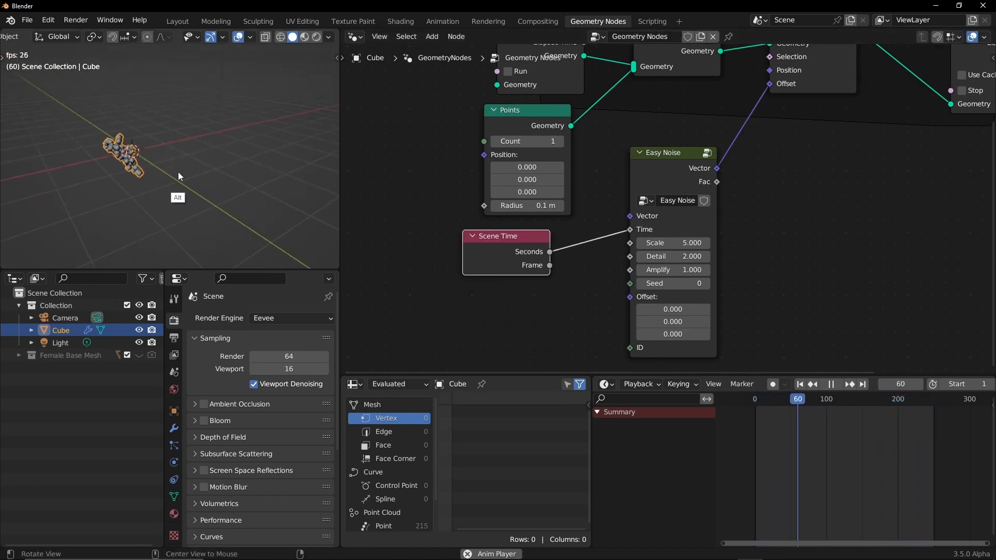
Move the Points node to the far side of Simulation Input and shift Scene Time closer to Easy Noise.
middle_drag(433, 174, 516, 238)
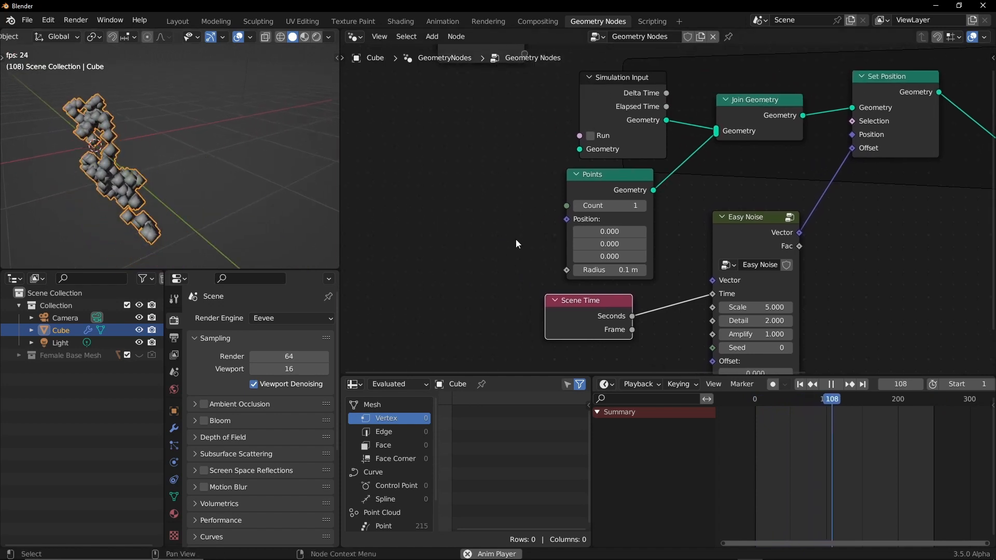
drag(630, 179, 443, 146)
middle_drag(530, 213, 455, 170)
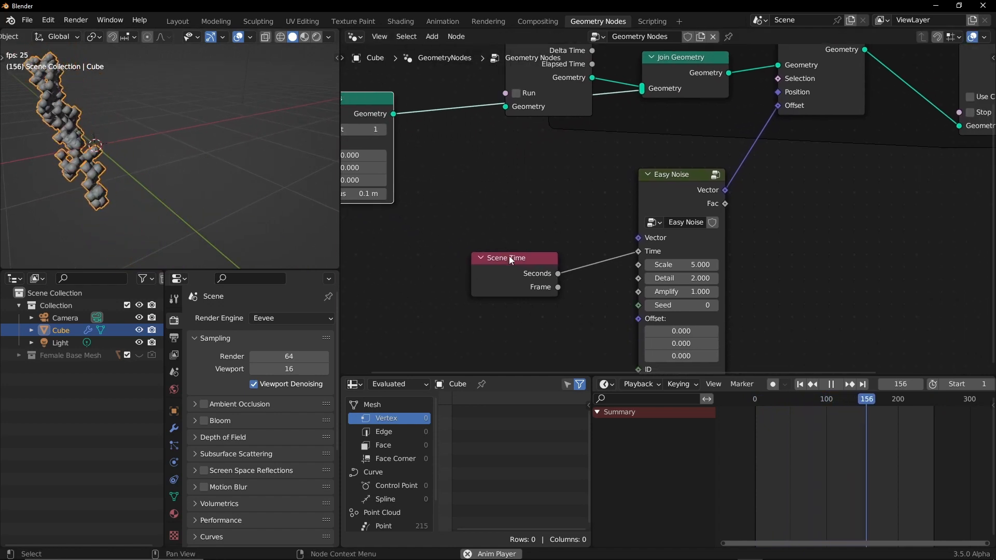
drag(509, 257, 544, 256)
key(shift+a)
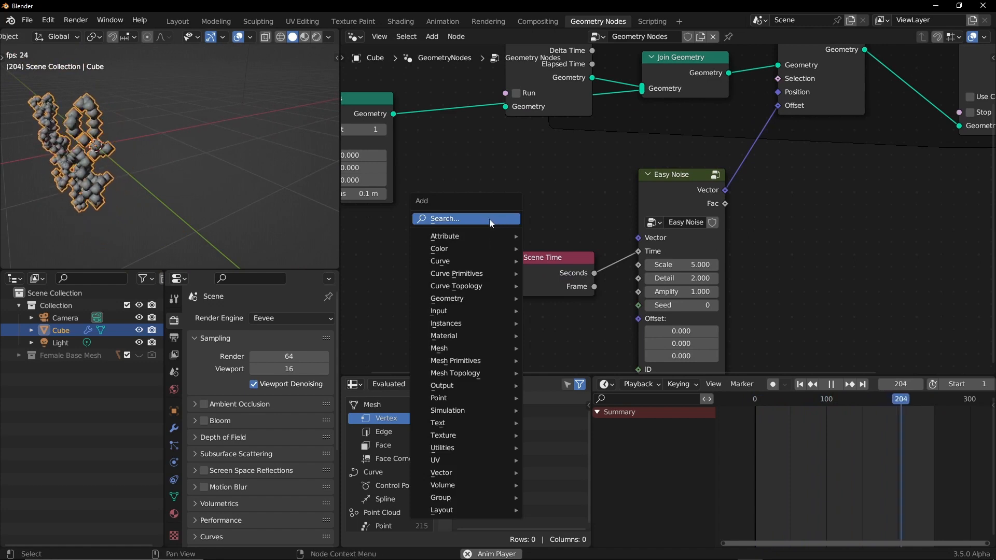
text(po)
click(506, 240)
click(506, 212)
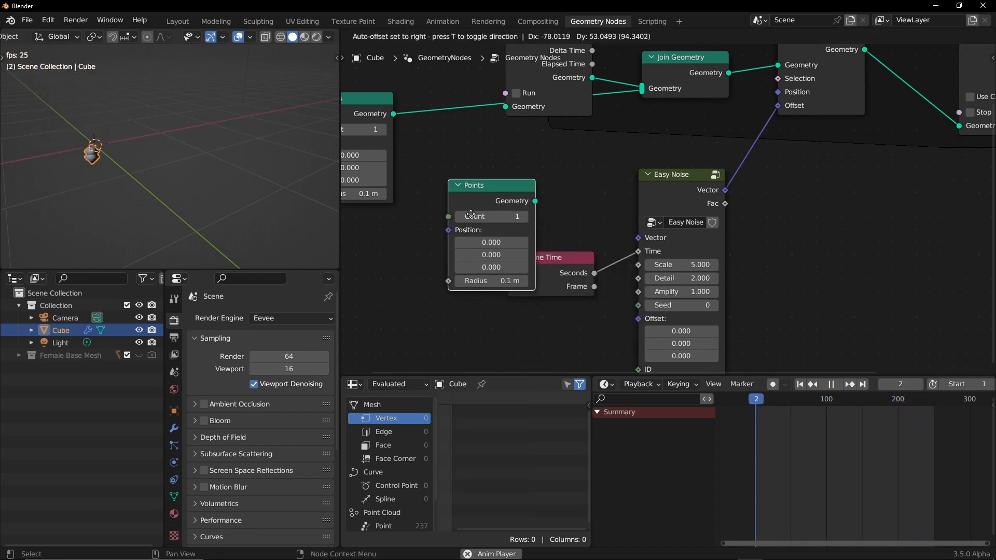
key(ctrl+z)
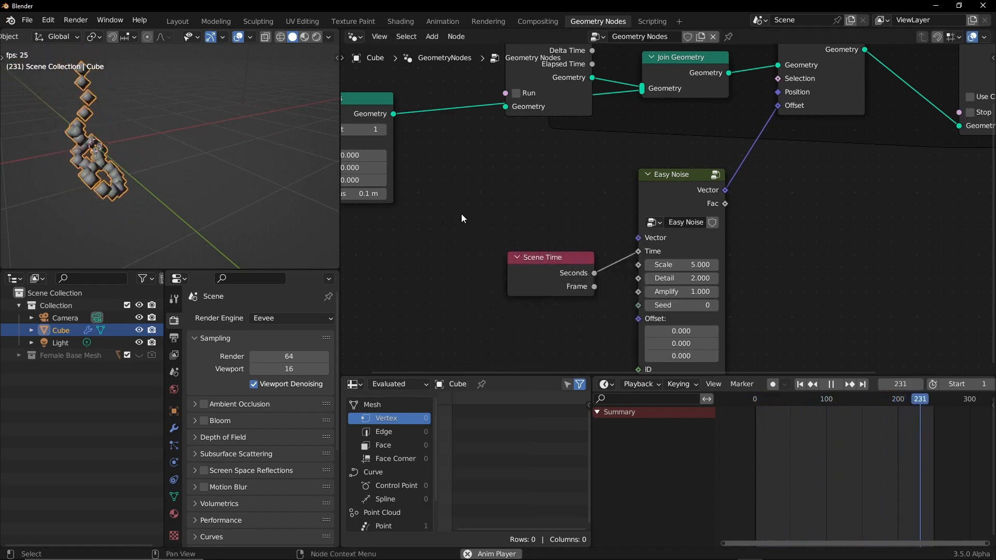
Add a Position node above Scene Time and connect it to Easy Noise's Vector input.
key(shift+a)
click(459, 214)
text(po)
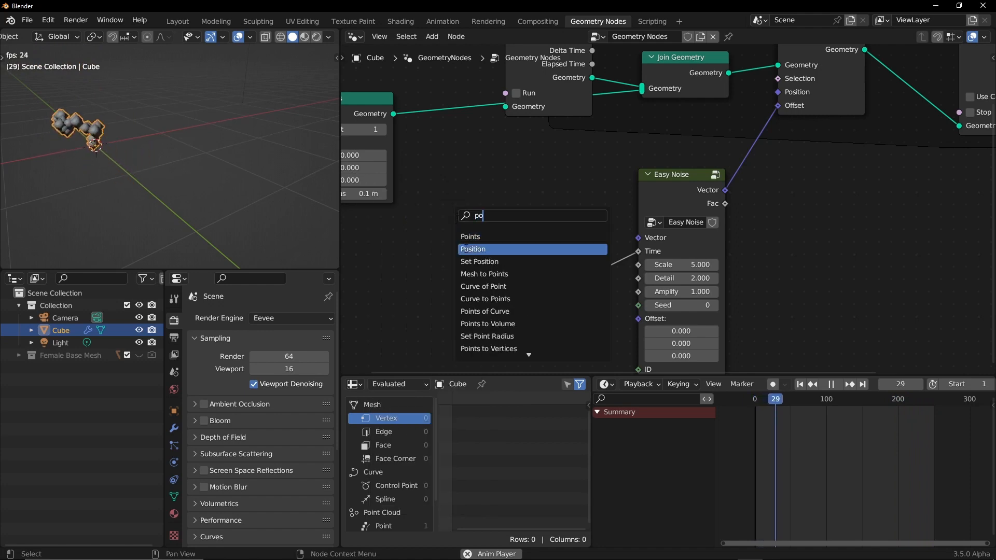
click(498, 249)
click(497, 228)
drag(553, 214, 638, 238)
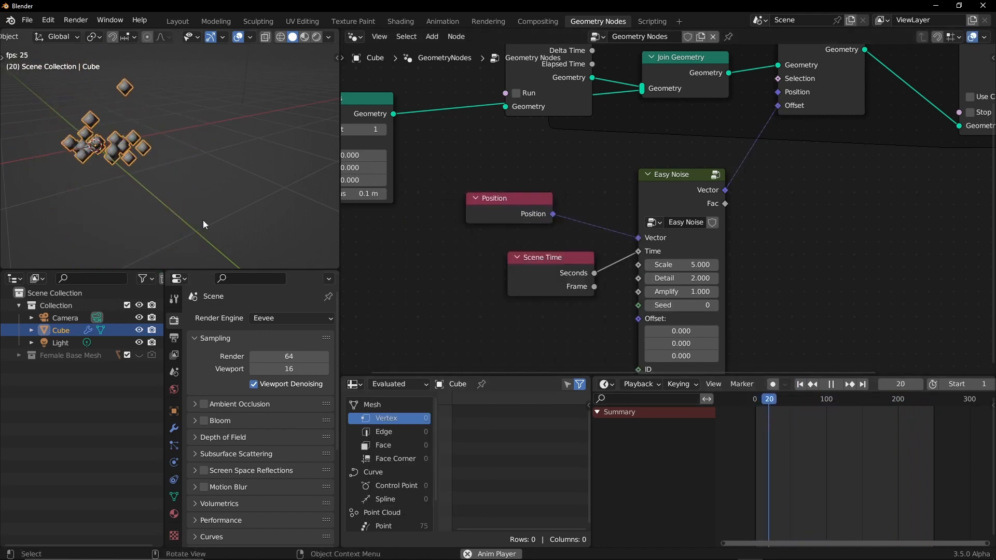
Set the Easy Noise node's Scale to 0.2 while the simulation plays.
ctrl+alt+drag(244, 155, 192, 198)
middle_drag(718, 229, 780, 203)
click(743, 261)
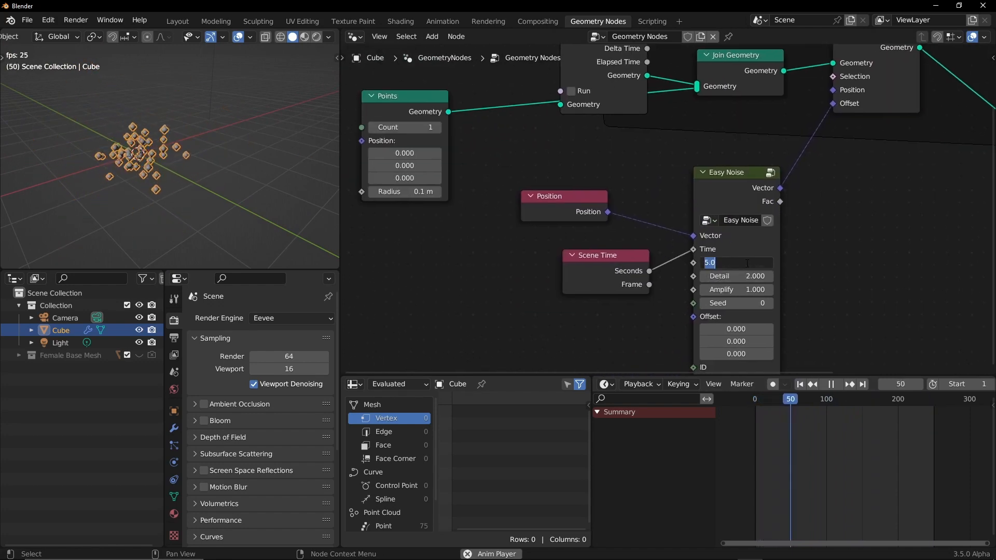
text(.2)
key(Return)
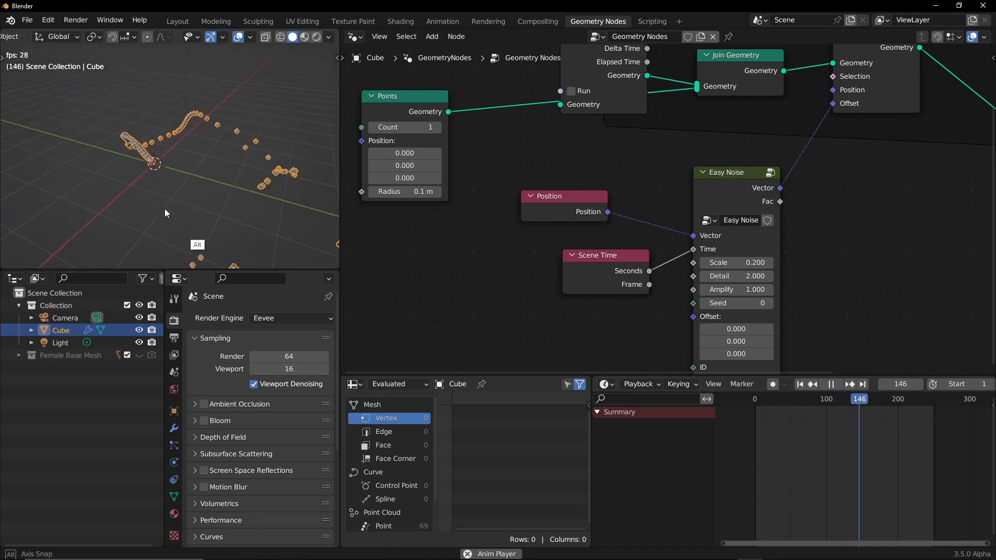
middle_drag(176, 204, 184, 193)
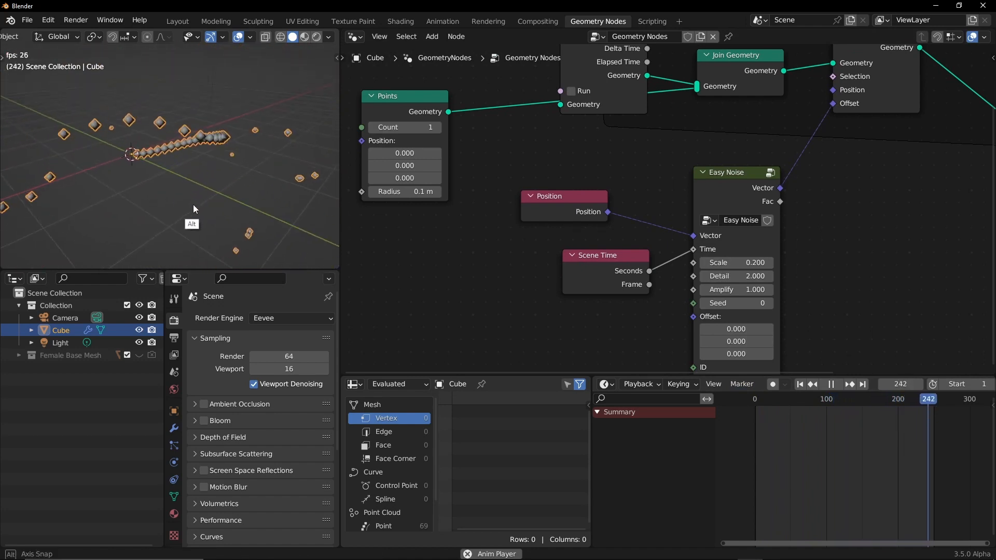
alt+drag(193, 204, 229, 181)
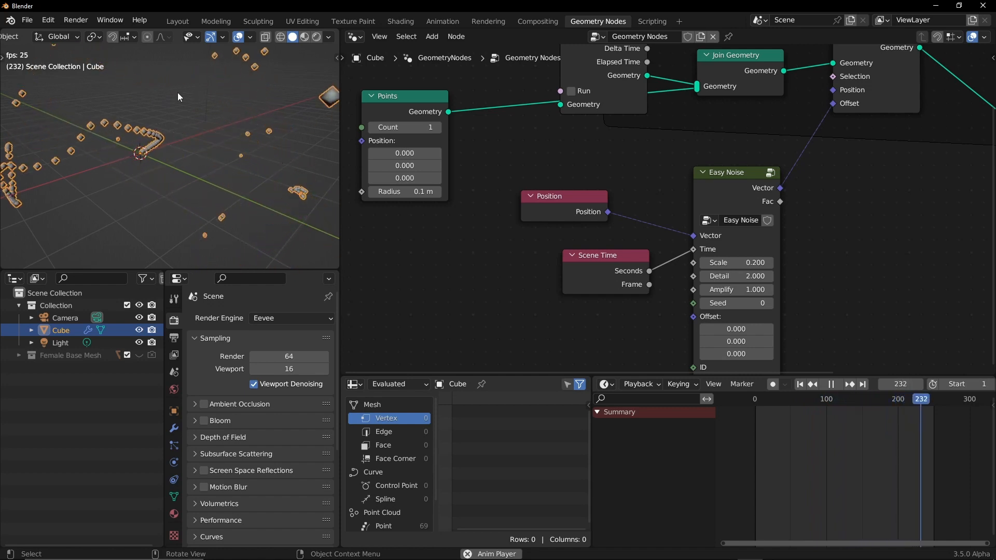
click(138, 176)
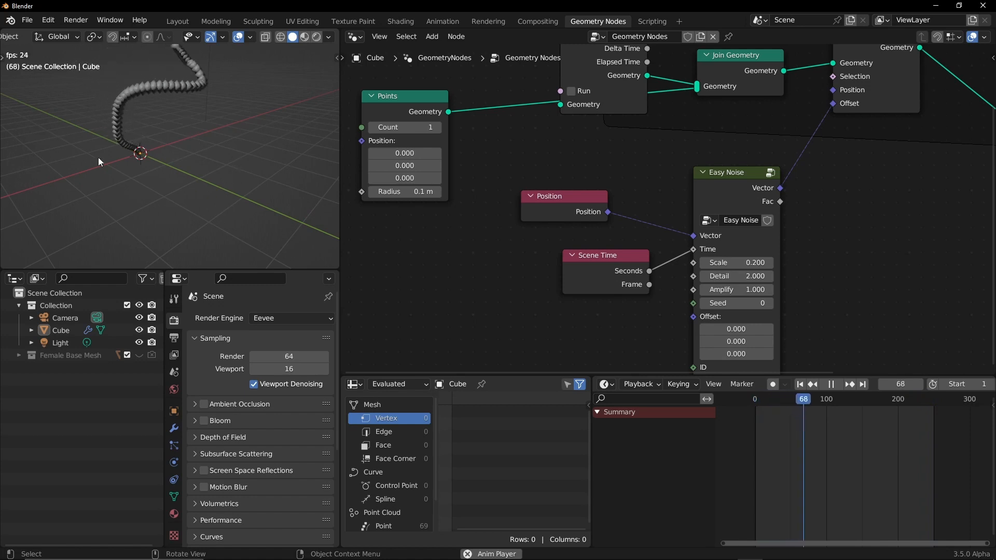
Move the Simulation Output and Group Output nodes together farther away from Set Position to make room for more nodes.
middle_drag(797, 188, 418, 273)
drag(657, 91, 824, 166)
key(g)
click(688, 110)
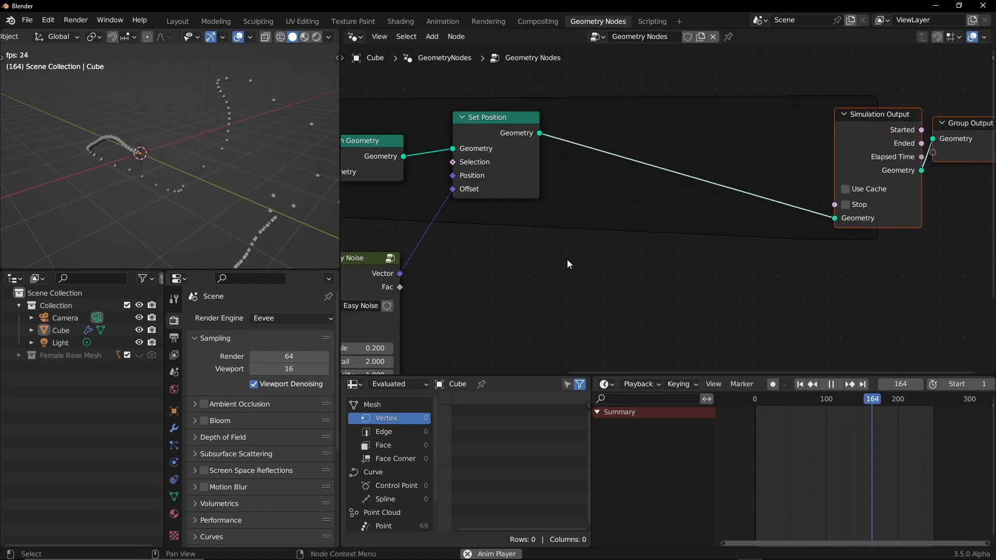
Add a Delete Geometry node on the link between Set Position and Simulation Output.
click(568, 260)
key(shift+a)
text(delete)
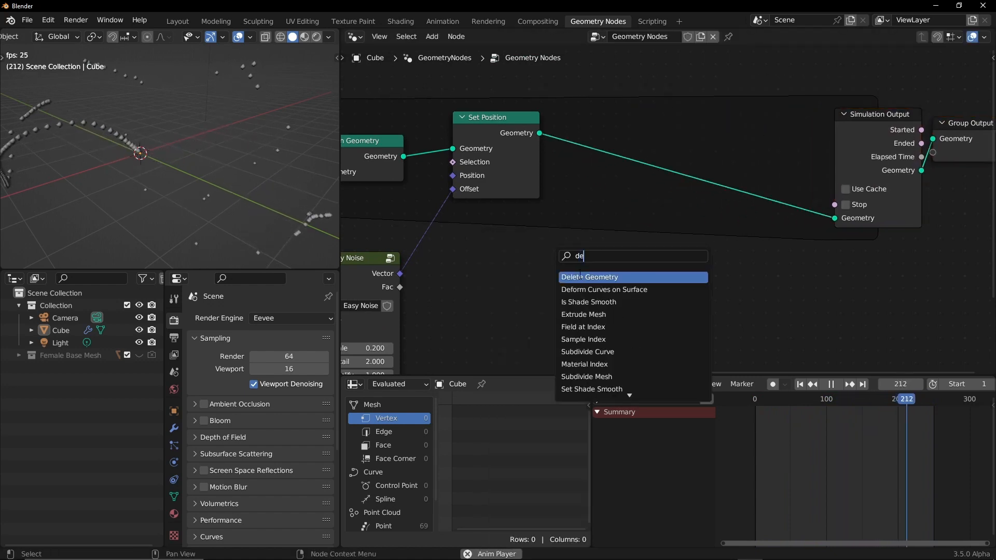
key(Return)
click(691, 162)
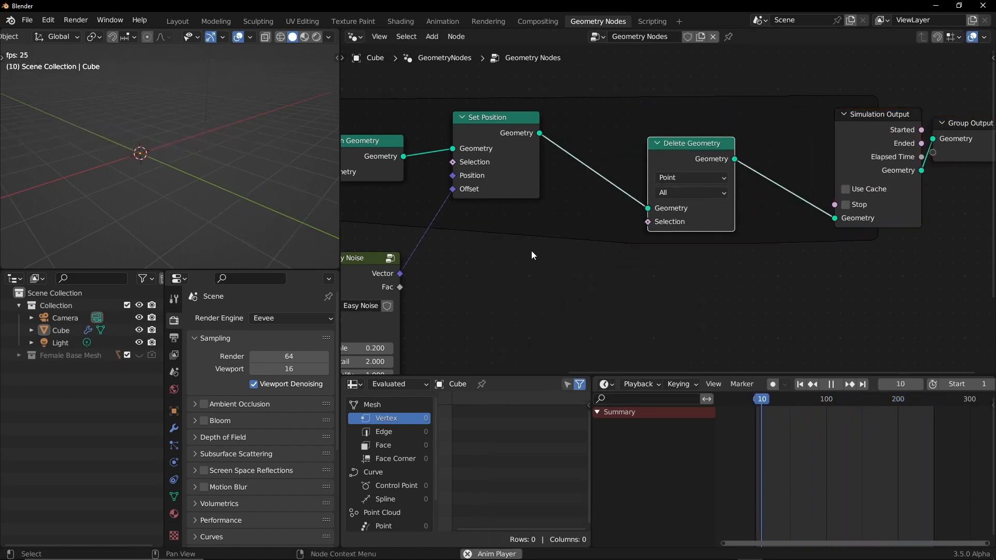
Shift the Delete Geometry node slightly upward within the simulation zone and mute it.
middle_drag(529, 252, 575, 232)
drag(739, 138, 741, 119)
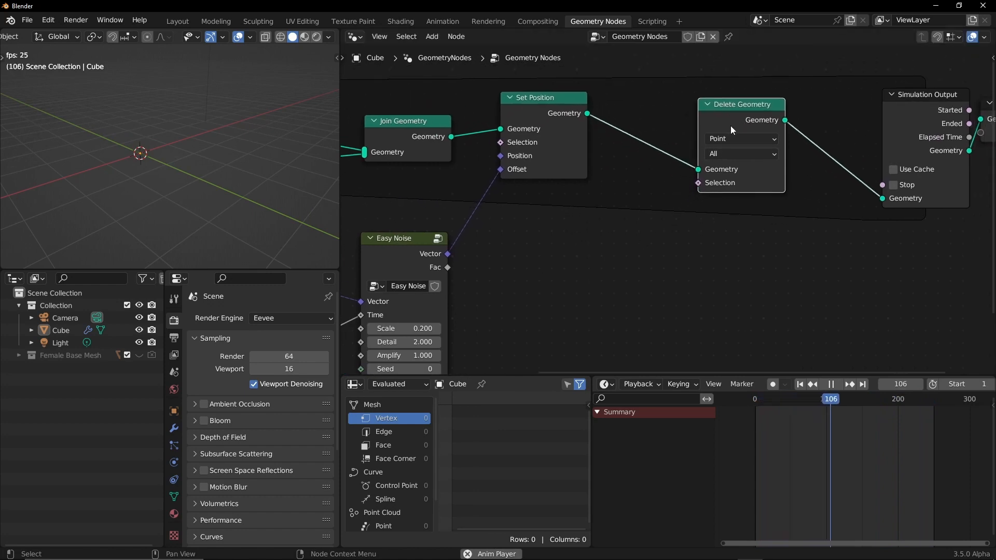
key(m)
middle_drag(614, 233, 639, 241)
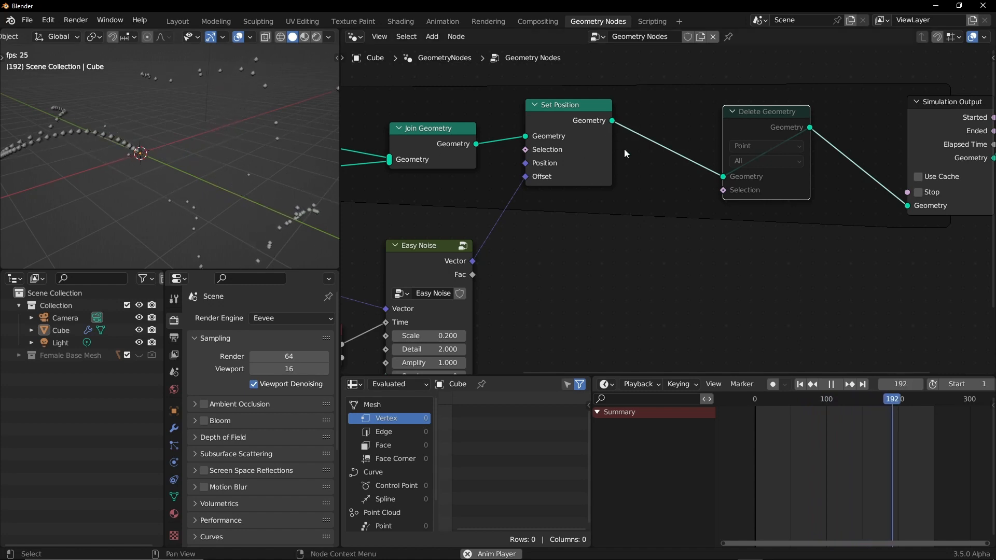
Insert a Set Point Radius node on the link between Set Position and Delete Geometry.
key(shift+a)
click(582, 176)
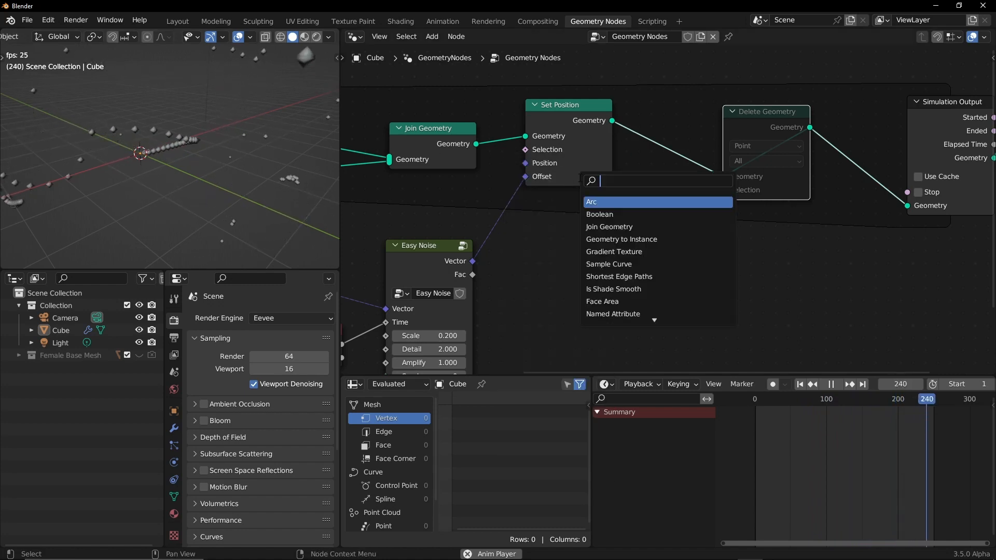
text(set rad)
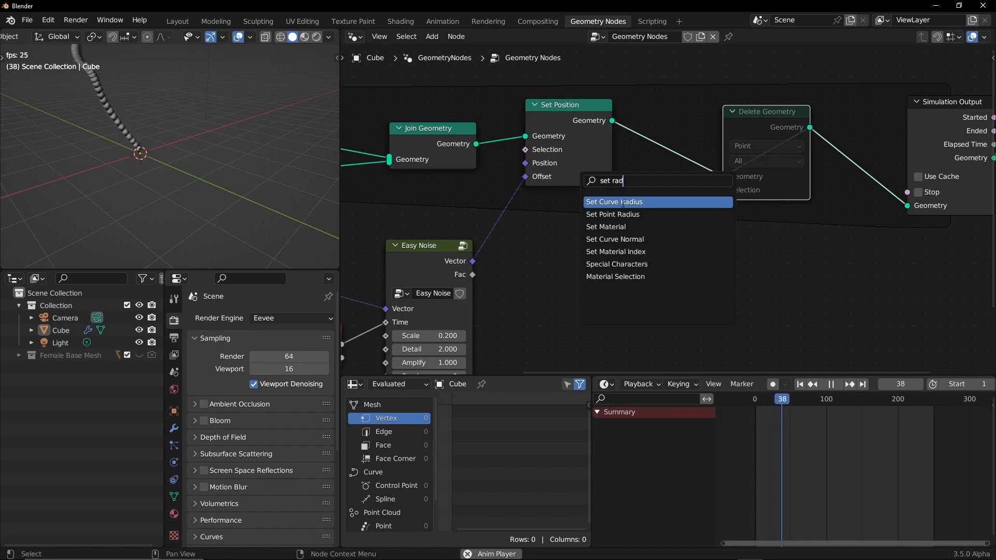
click(626, 215)
click(677, 173)
middle_drag(662, 243, 676, 212)
Add a Radius input node connected to Set Point Radius's Radius input and place it beside Easy Noise.
drag(676, 158, 573, 245)
text(rad)
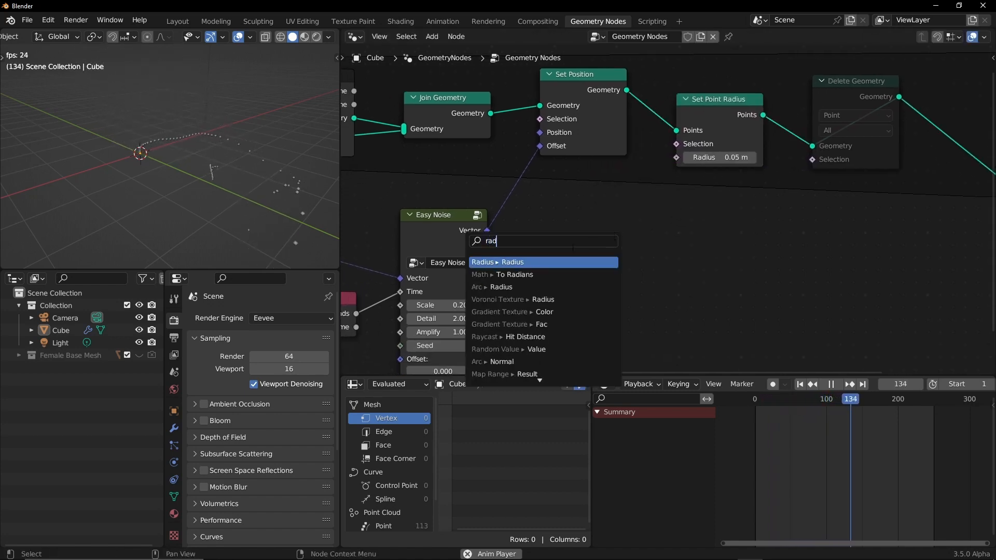
click(516, 262)
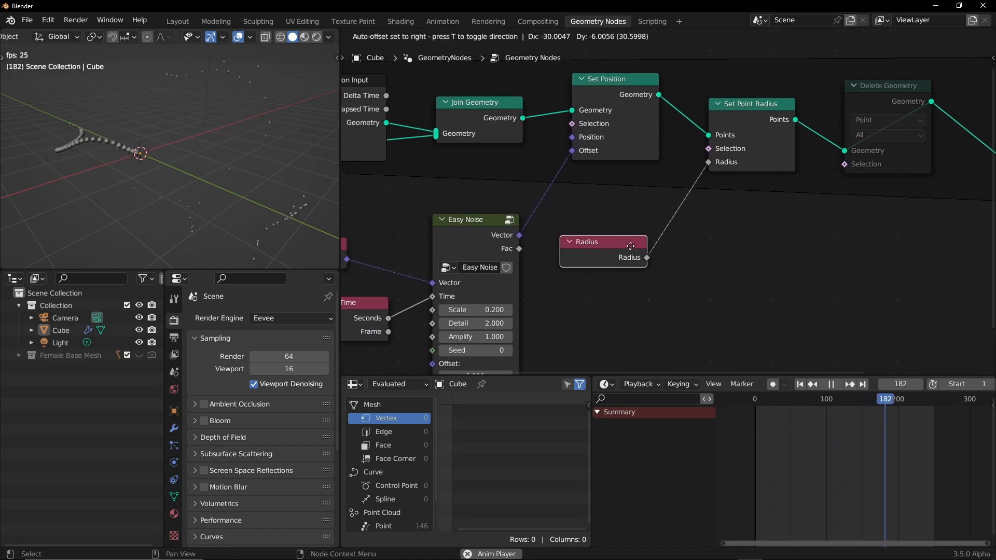
click(614, 239)
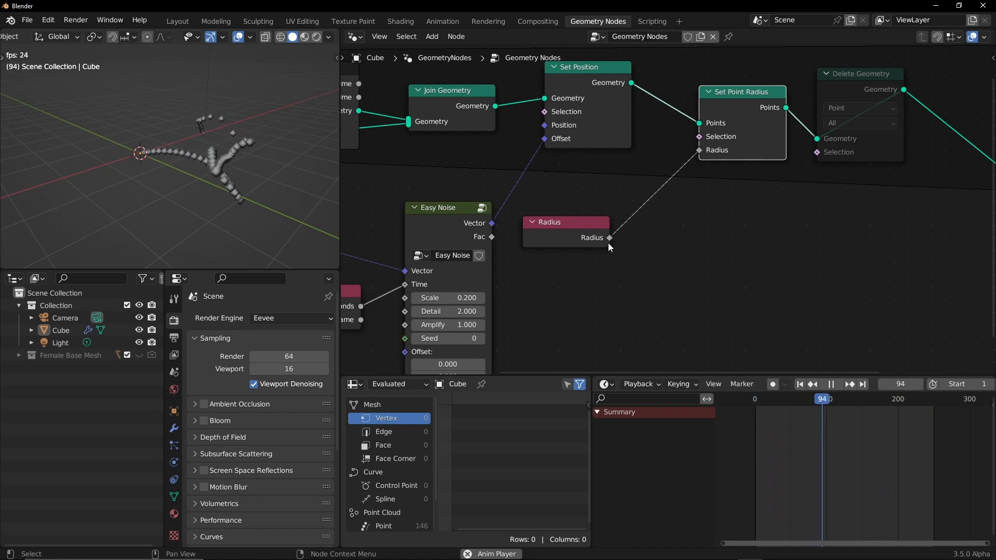
Insert a Math node between Radius and Set Point Radius and set its operation to Multiply.
key(shift+m)
click(659, 187)
middle_drag(641, 240, 568, 226)
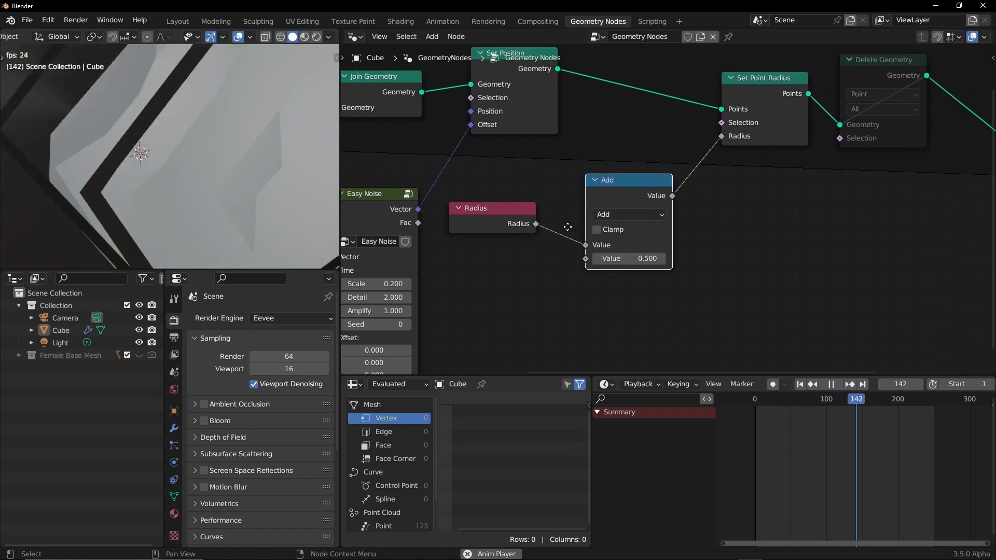
click(627, 214)
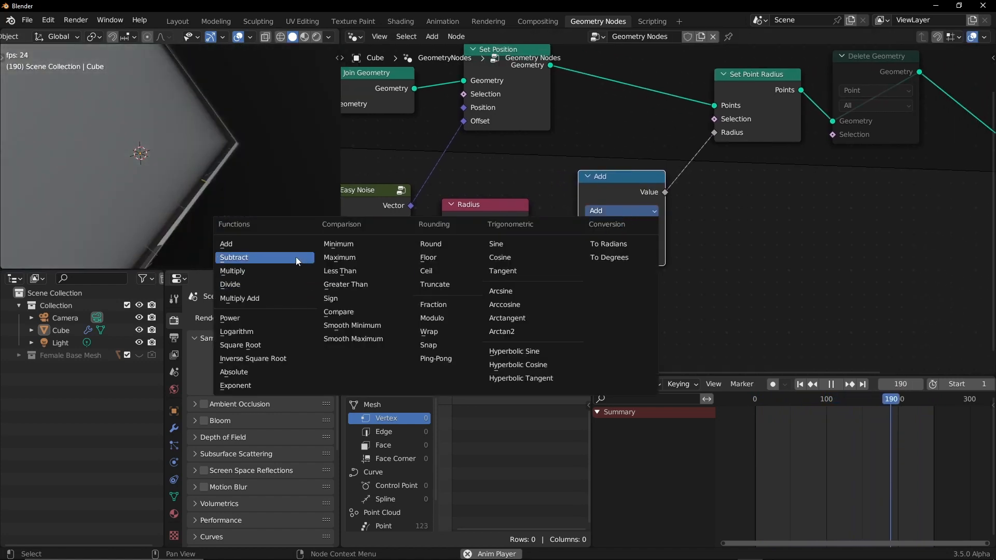
click(272, 270)
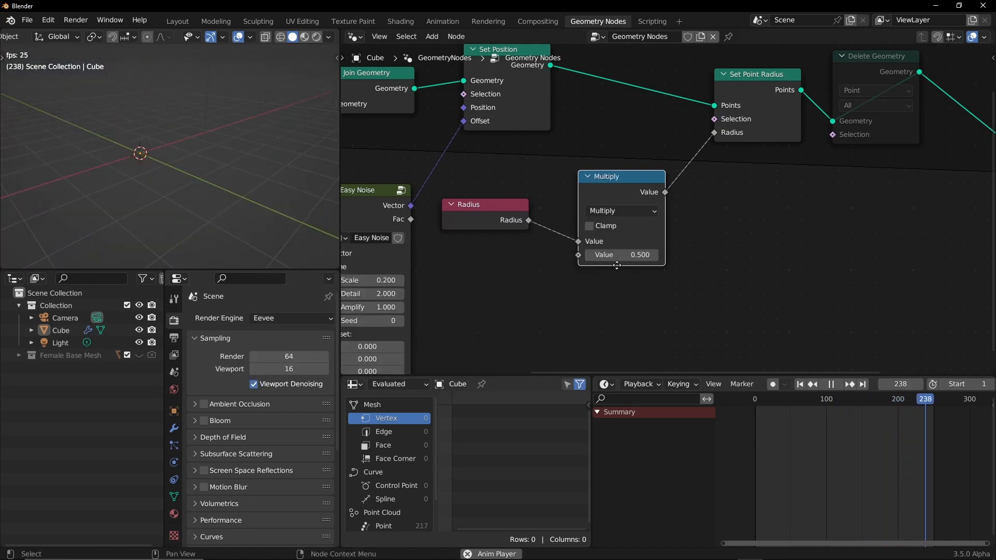
Set the Multiply node's second value to 0.95 and replay the simulation from the first frame.
middle_drag(616, 265, 621, 274)
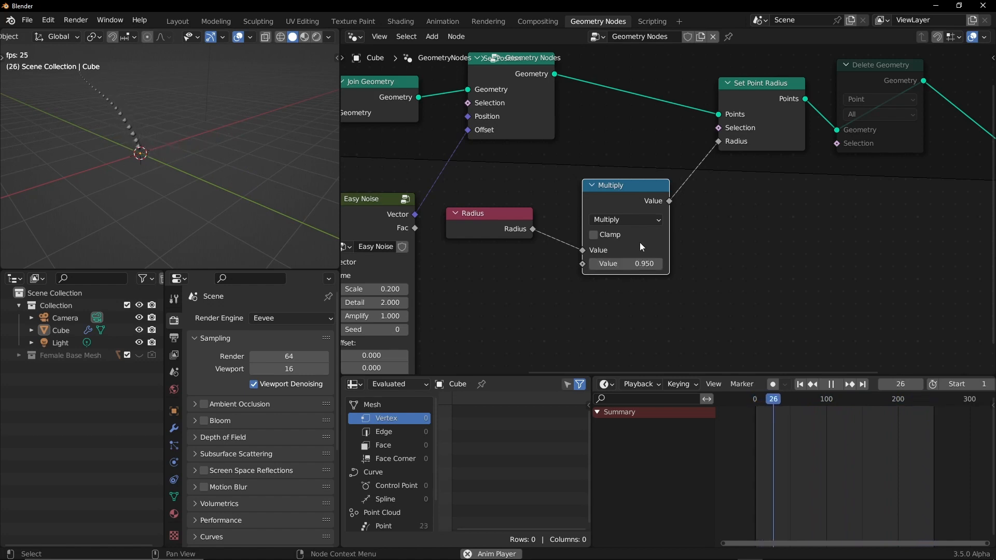
click(800, 384)
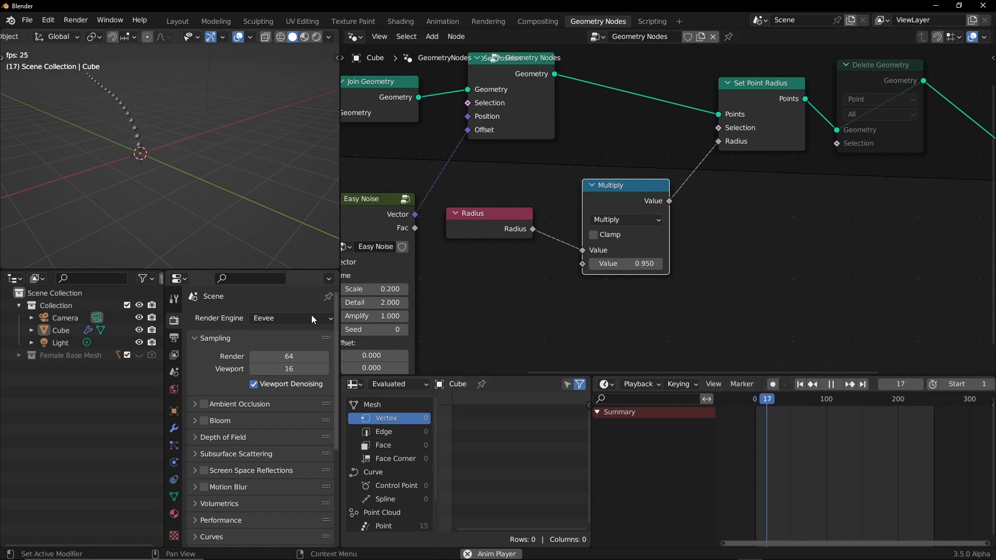
alt+shift+drag(199, 131, 196, 192)
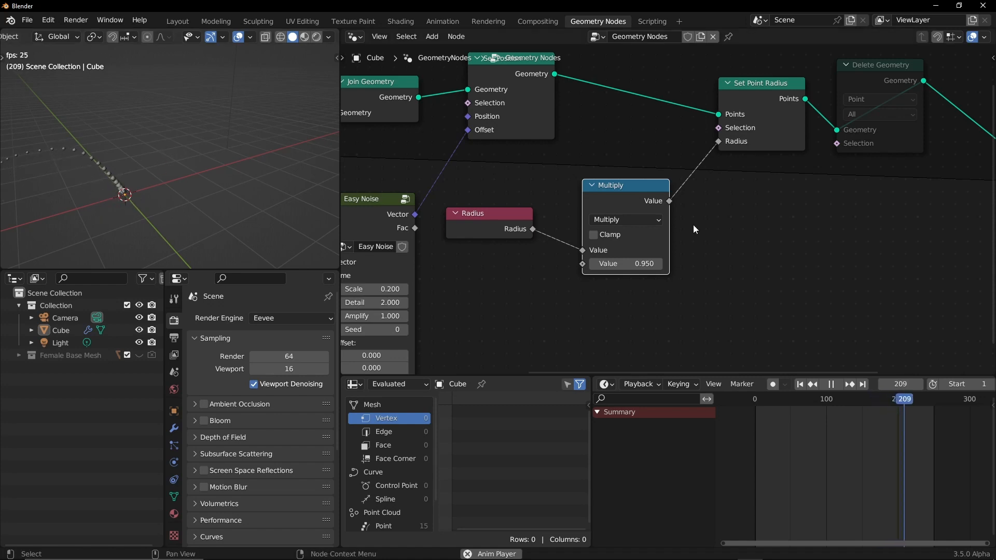
Add a Less Than Compare node fed by the Radius output, placed below Delete Geometry, with B set to 0.001.
mouse_move(745, 219)
middle_down()
mouse_move(686, 202)
mouse_move(733, 207)
mouse_move(734, 216)
middle_up()
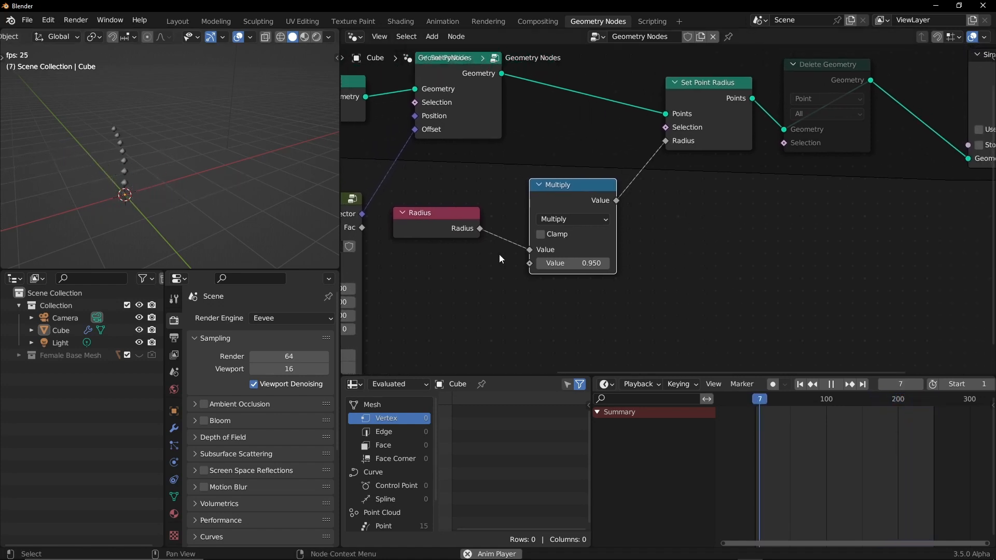
drag(481, 228, 689, 239)
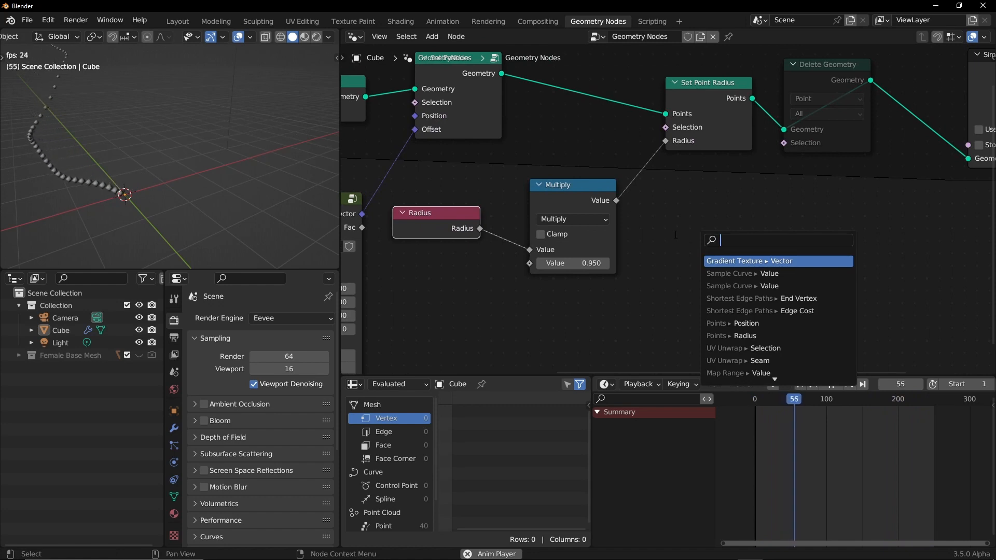
text(less)
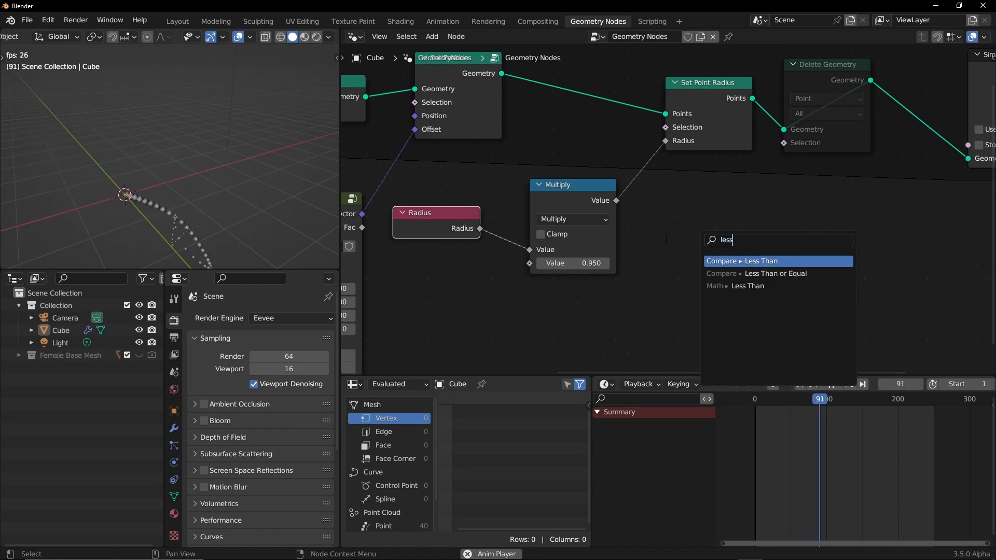
click(756, 262)
click(736, 260)
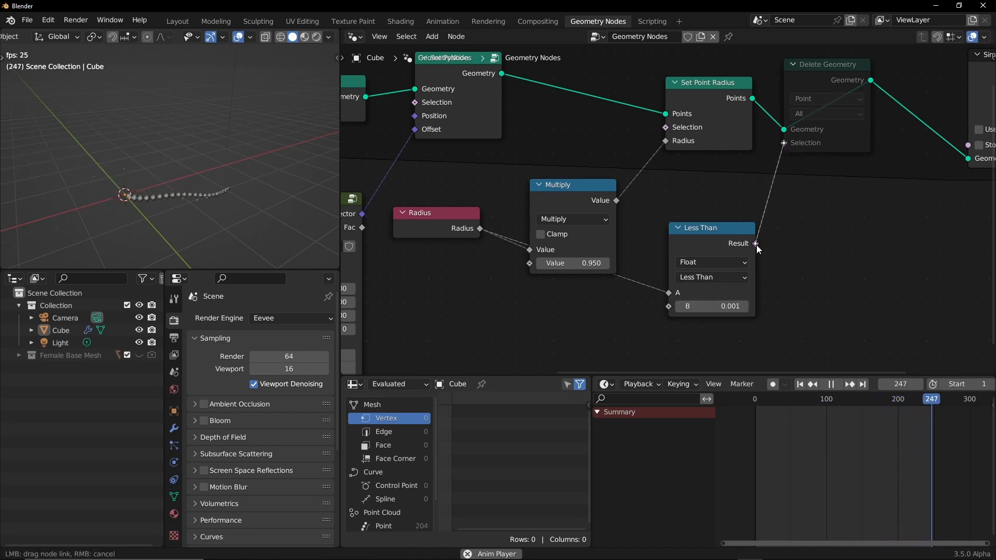
Connect the Less Than node's Result to Delete Geometry's Selection and unmute Delete Geometry.
drag(756, 244, 783, 142)
drag(815, 75, 825, 73)
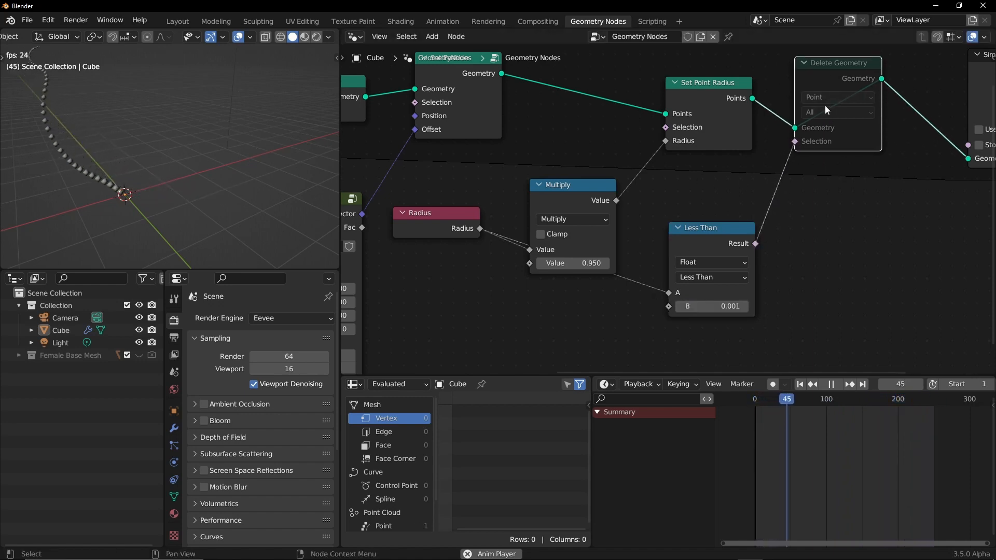
key(m)
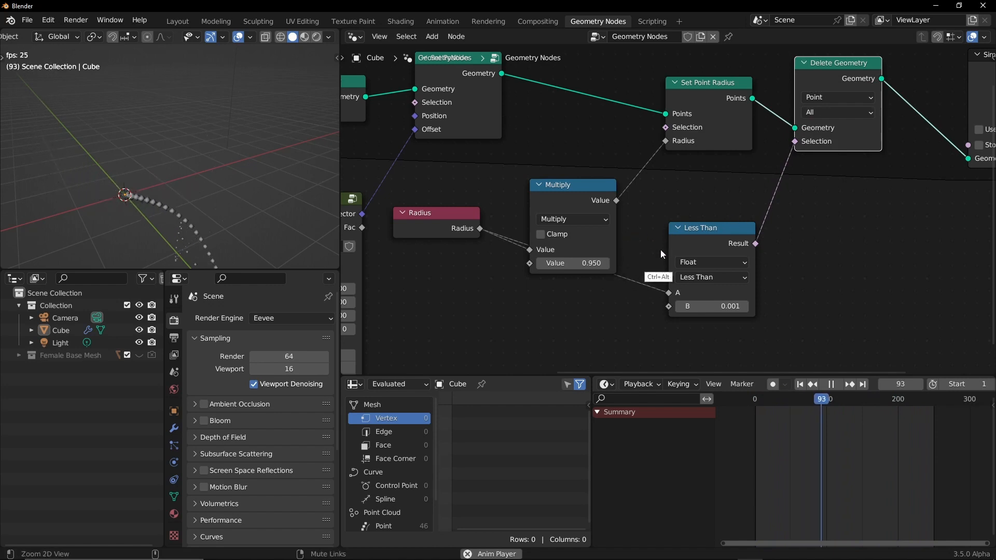
scroll(660, 250, down, 1)
scroll(433, 437, down, 2)
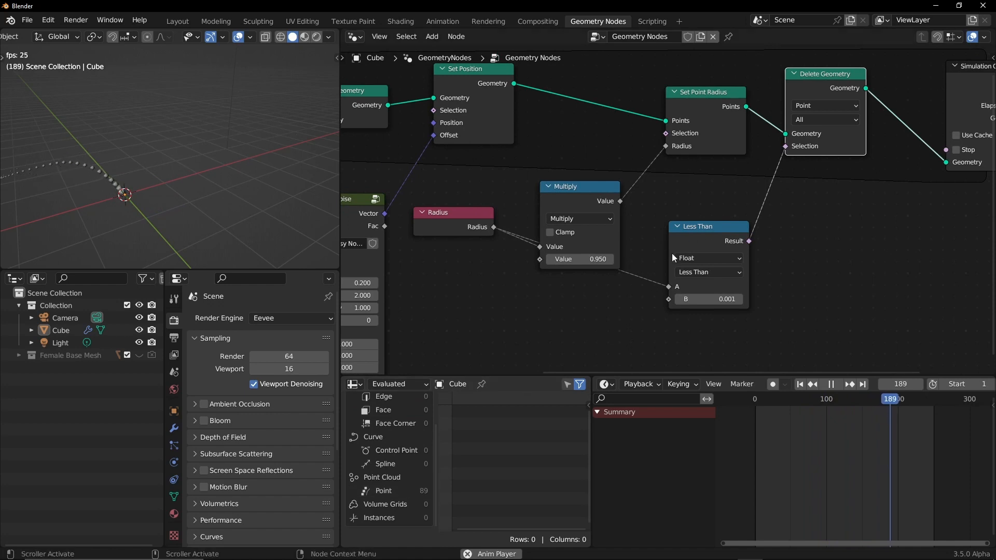
Move the Points node farther from Simulation Input and set its Count to 100.
middle_drag(384, 197, 720, 226)
alt+drag(160, 201, 166, 199)
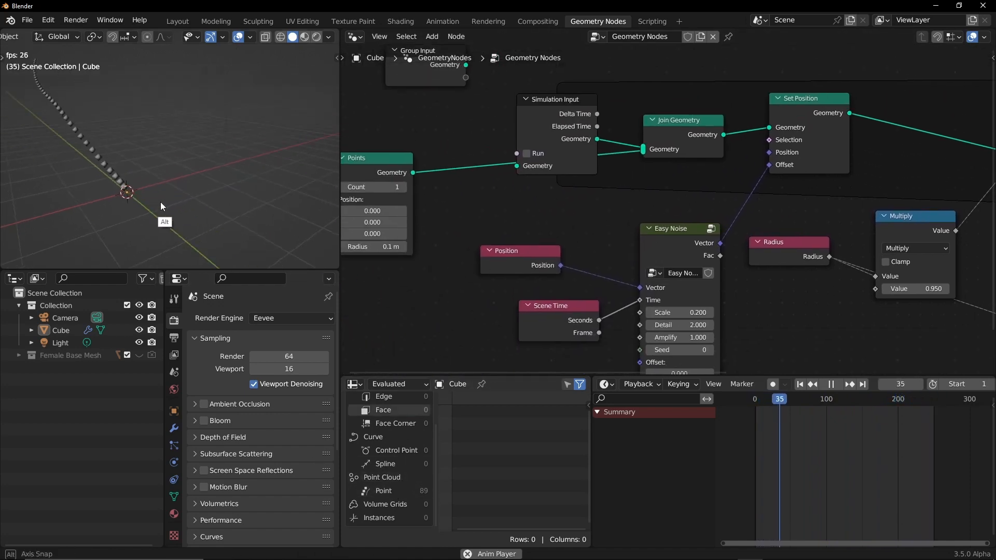
ctrl+alt+drag(213, 159, 198, 183)
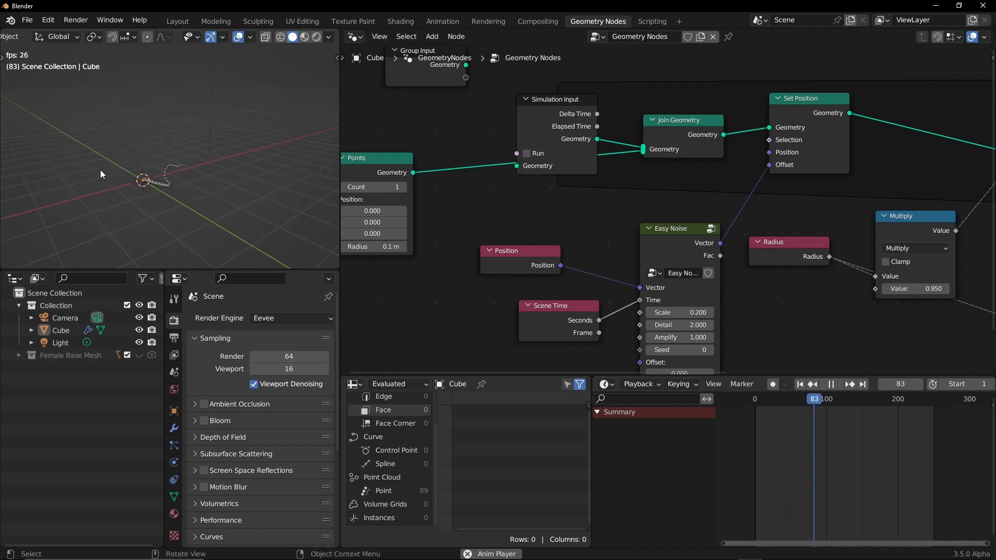
middle_drag(453, 203, 585, 196)
click(496, 159)
key(g)
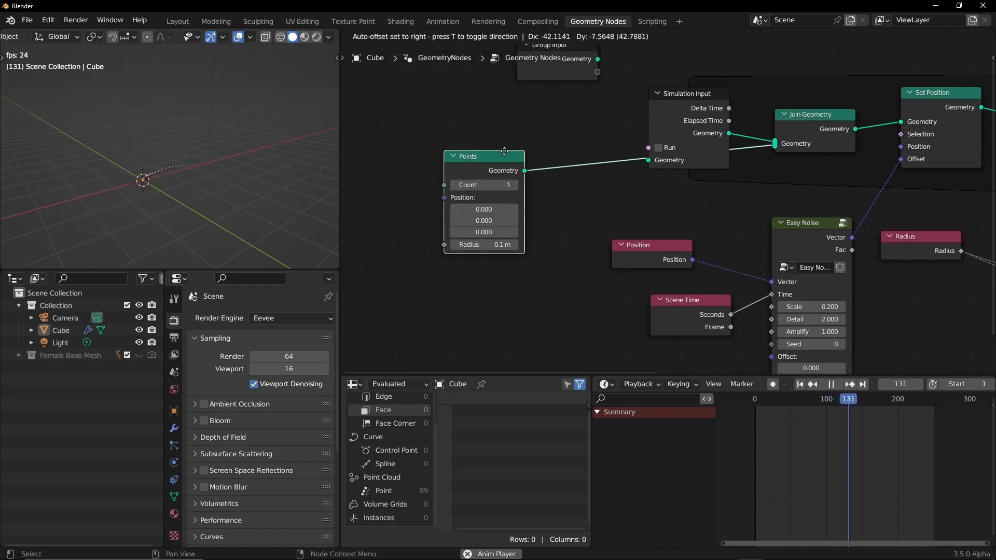
click(503, 151)
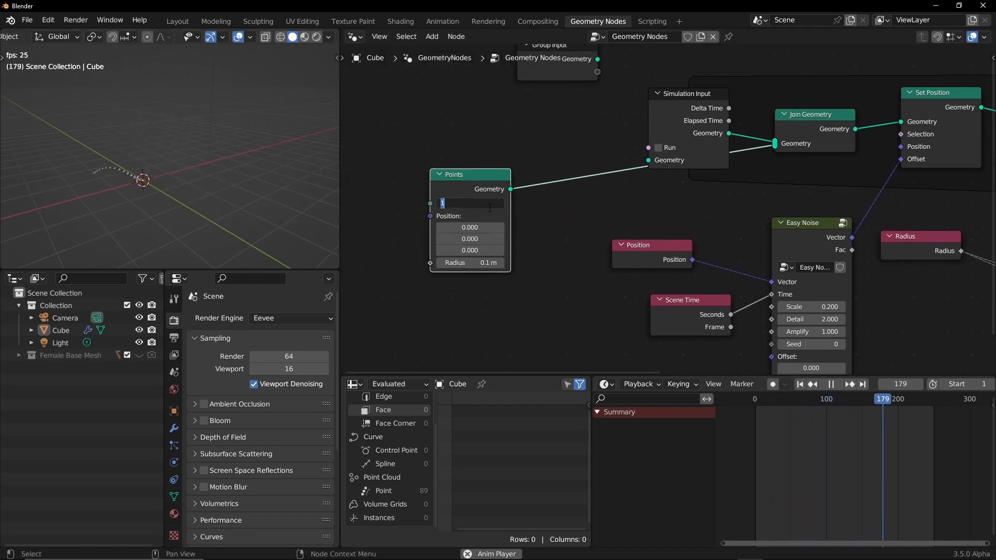
key(Return)
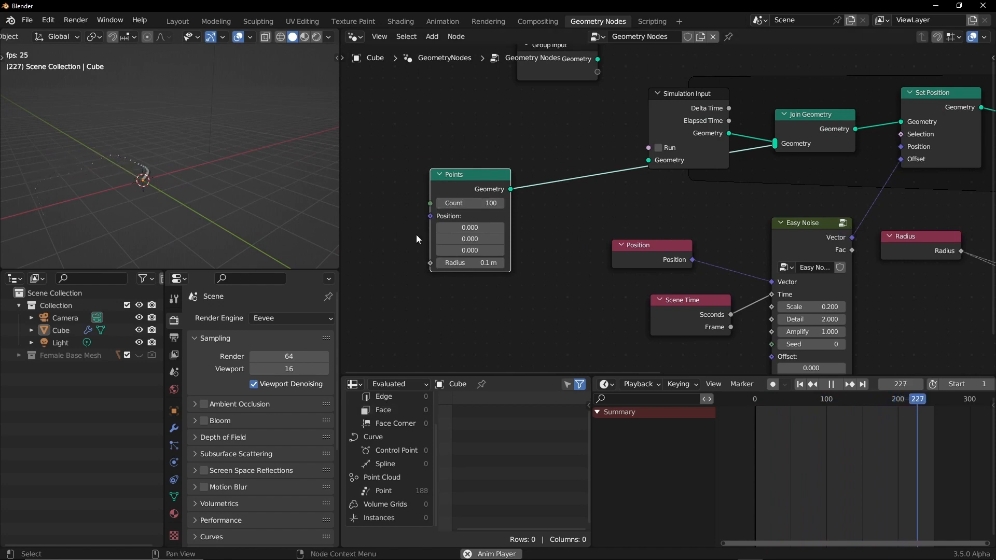
drag(487, 179, 512, 181)
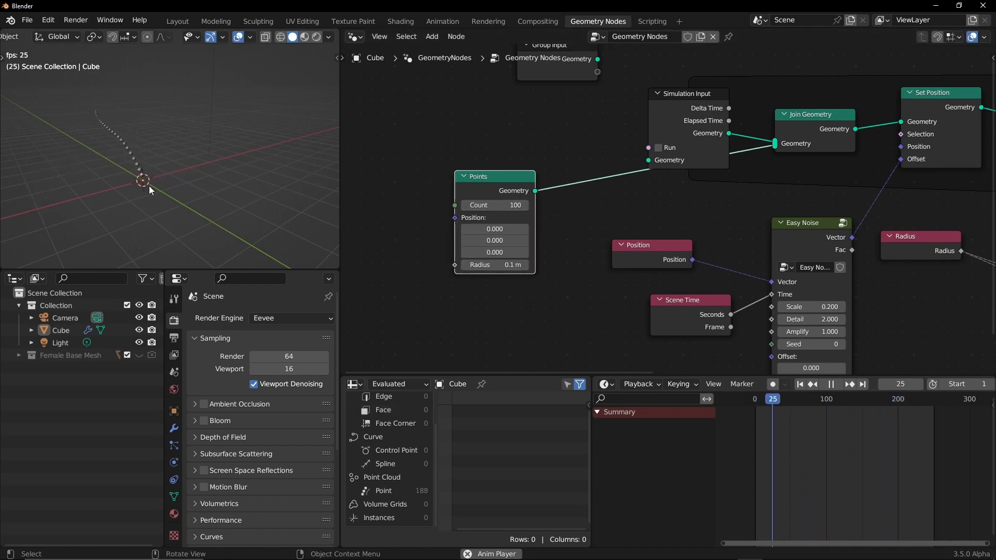
Duplicate the Easy Noise node and place the copy on the input side of the Points node.
middle_drag(473, 198, 564, 179)
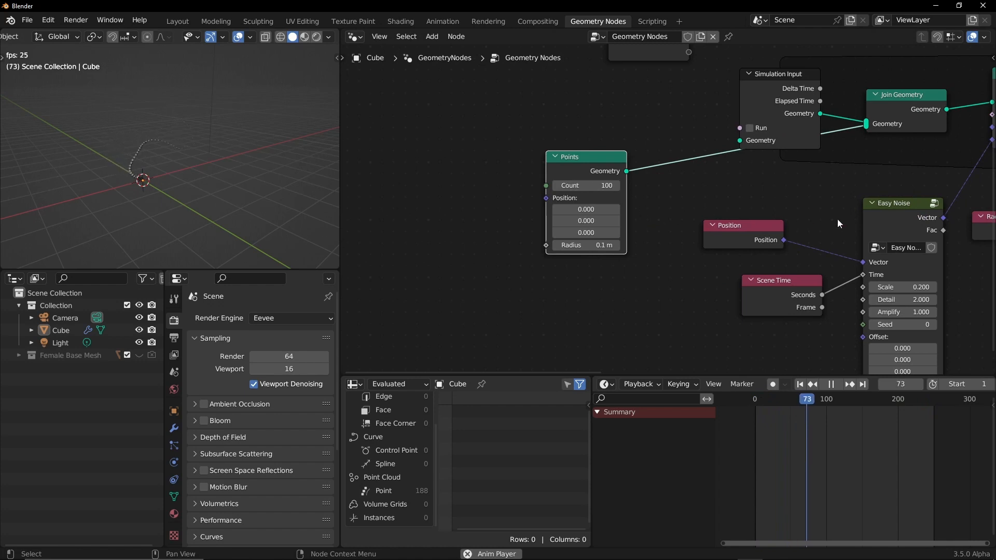
click(885, 217)
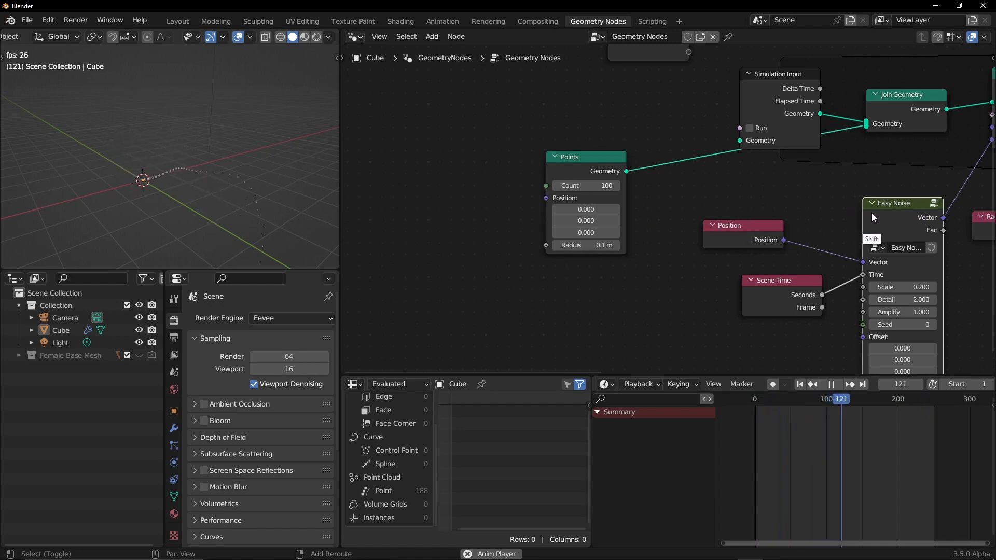
key(shift+d)
click(391, 186)
middle_drag(449, 166, 507, 150)
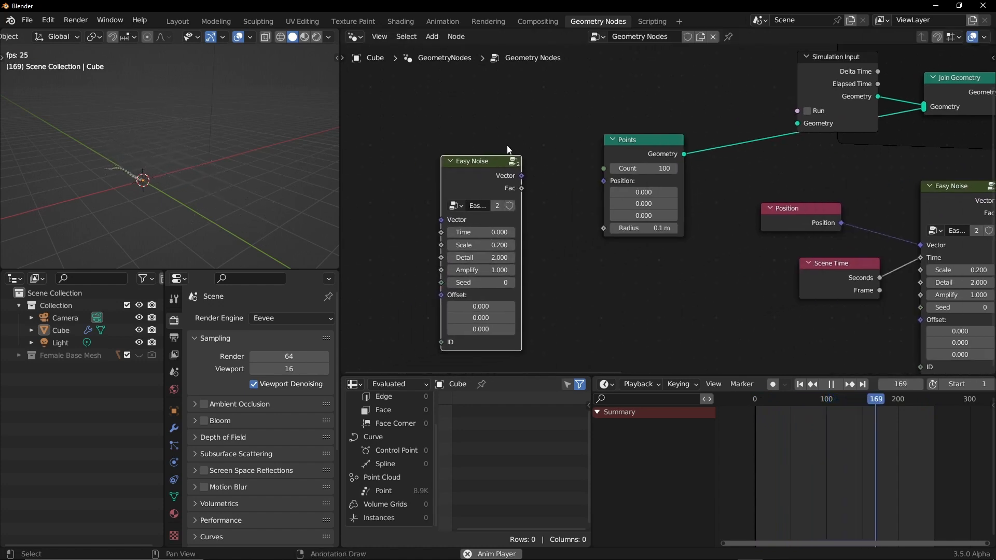
Feed the duplicated Easy Noise's Vector input from the Position node and connect its Vector output to the Points node's Position.
drag(813, 226, 462, 231)
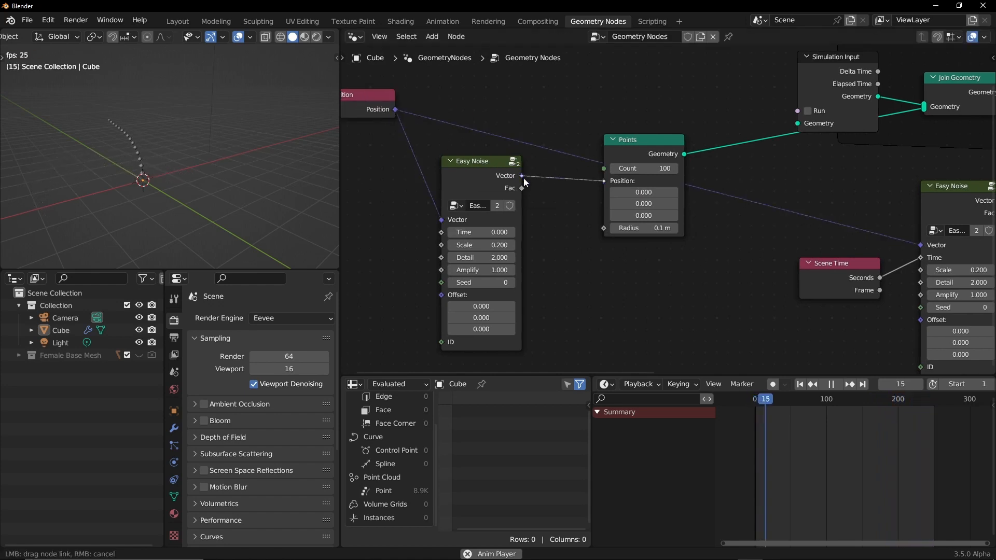
drag(523, 176, 603, 180)
drag(493, 176, 505, 175)
middle_drag(456, 352, 529, 315)
Add an Index node feeding the ID input of the duplicated Easy Noise and shift the noise node slightly down.
drag(446, 294, 446, 294)
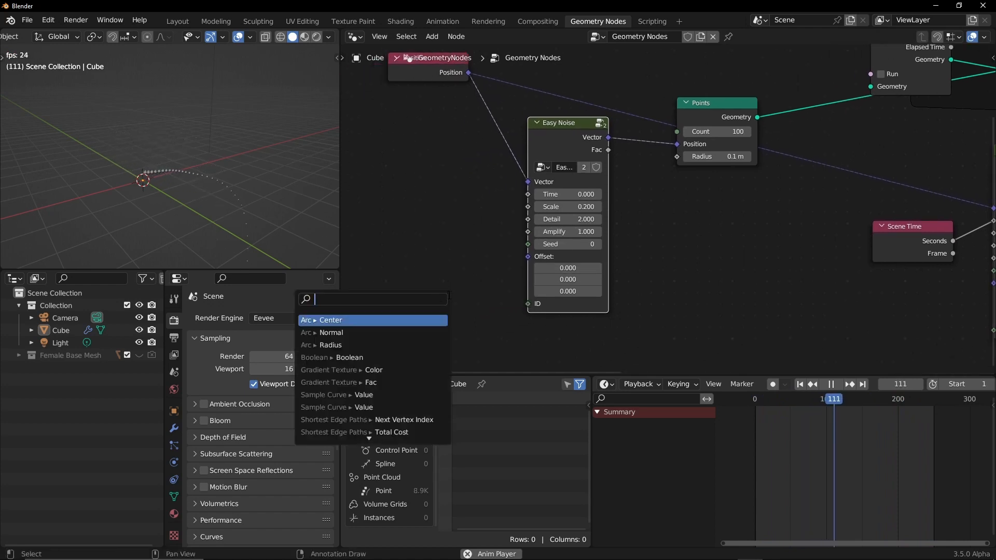
text(index)
key(Return)
click(413, 318)
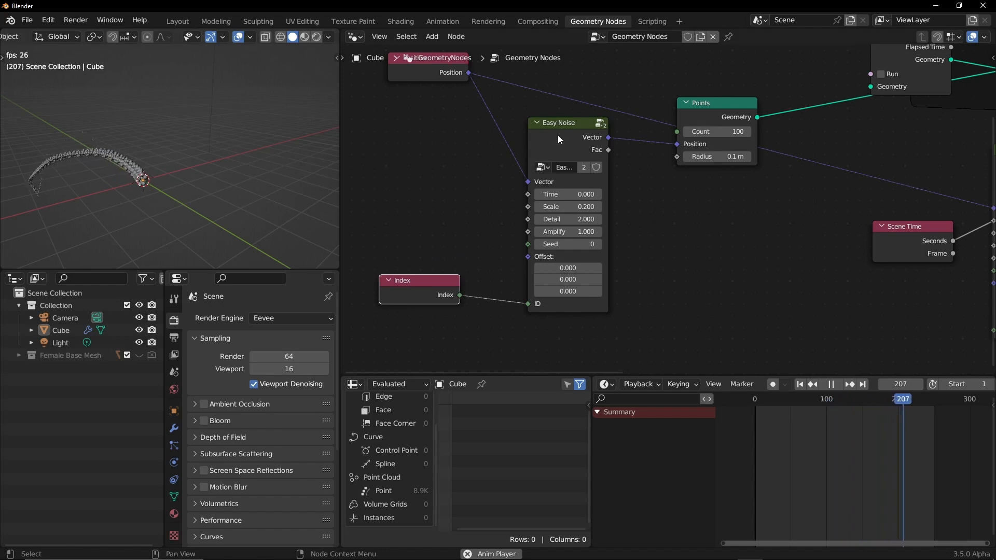
drag(558, 134, 551, 154)
ctrl+alt+scroll(155, 200, down, 4)
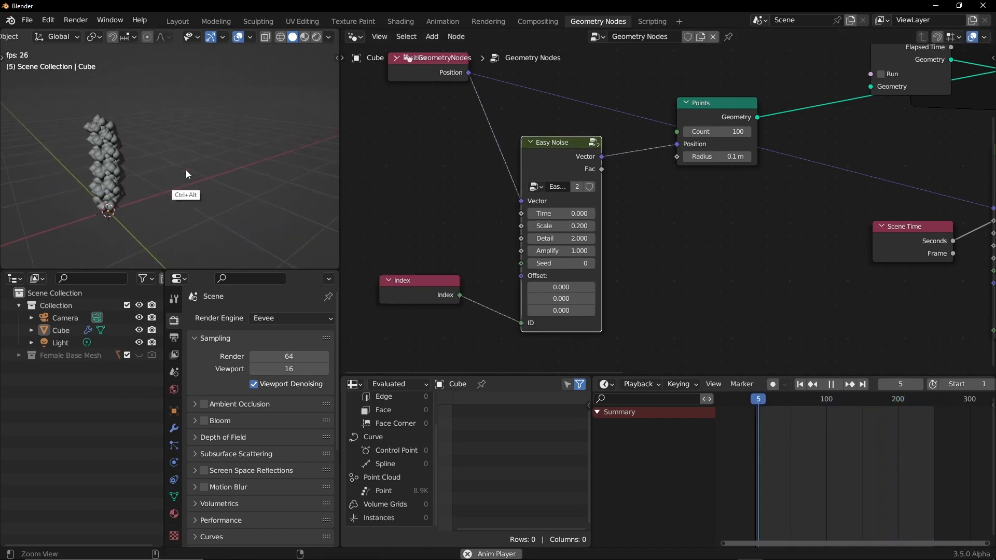
ctrl+alt+drag(186, 170, 276, 187)
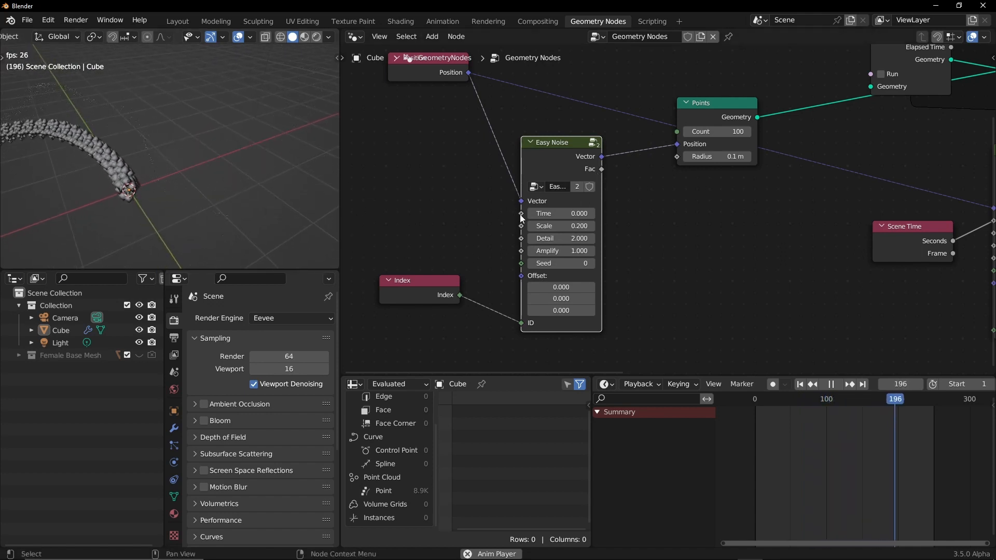
Connect Scene Time's Seconds to the duplicated Easy Noise's Time input and place Scene Time beside that node.
mouse_move(521, 214)
mouse_down()
mouse_move(954, 243)
mouse_move(520, 213)
mouse_up()
drag(917, 231, 393, 173)
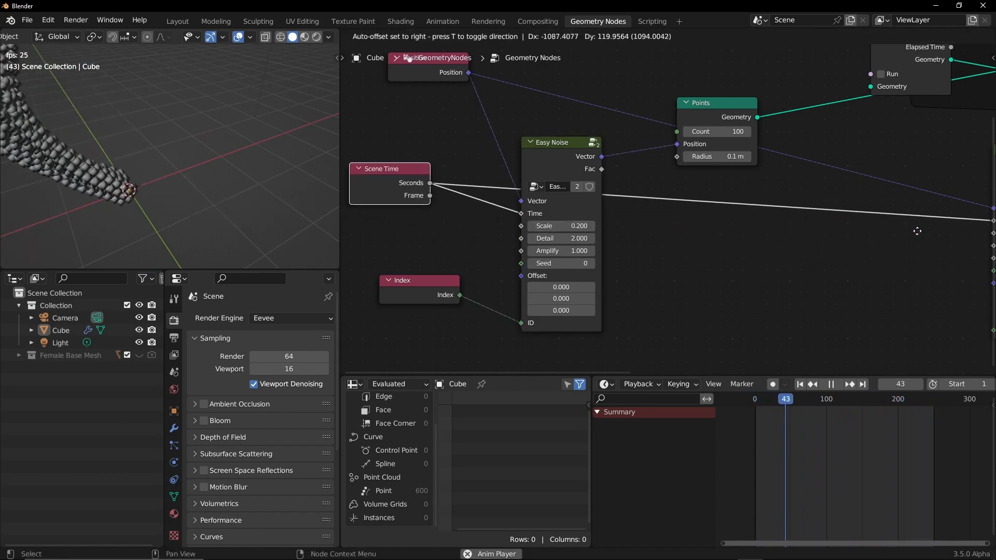
click(919, 230)
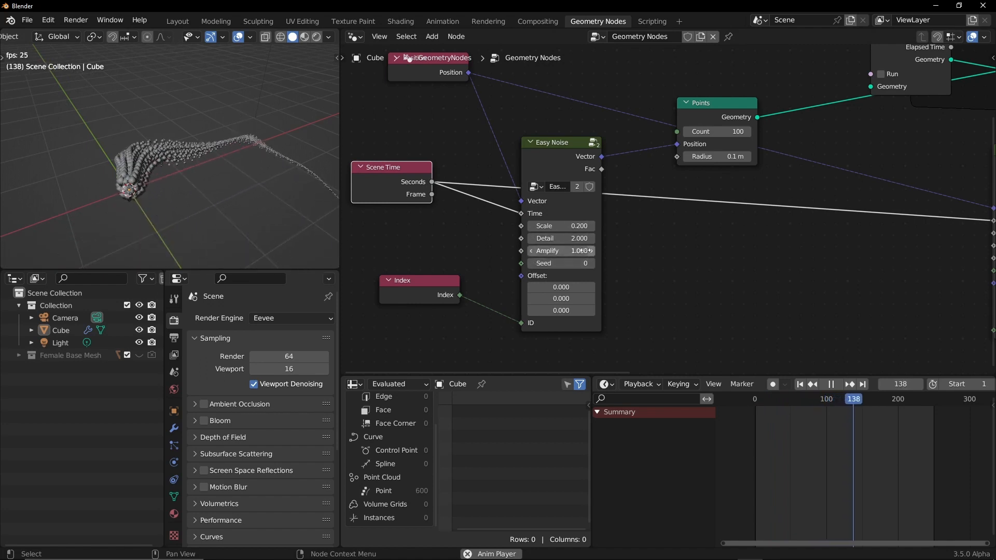
Set the Amplify value of the Easy Noise that drives the point positions to 4.5.
middle_drag(258, 195, 131, 184)
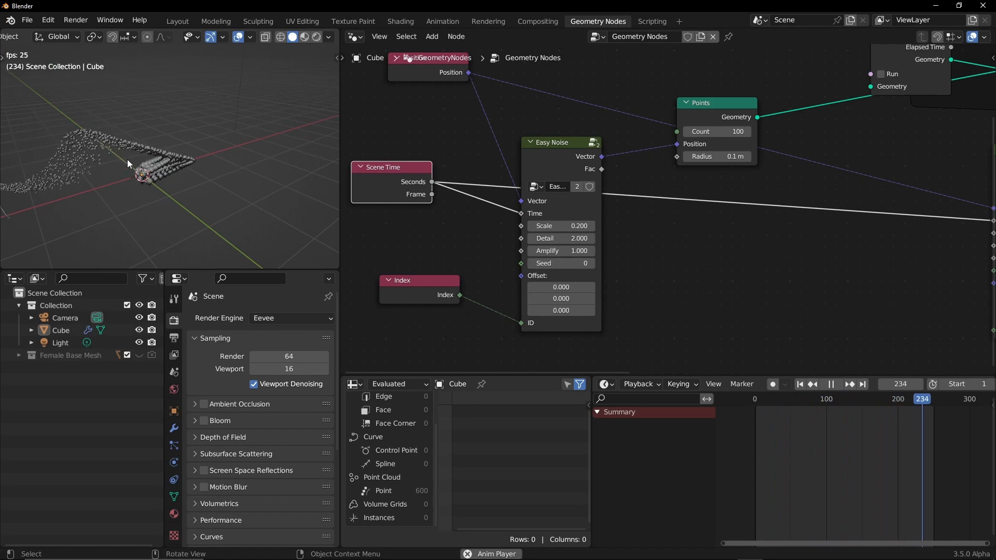
drag(553, 251, 609, 251)
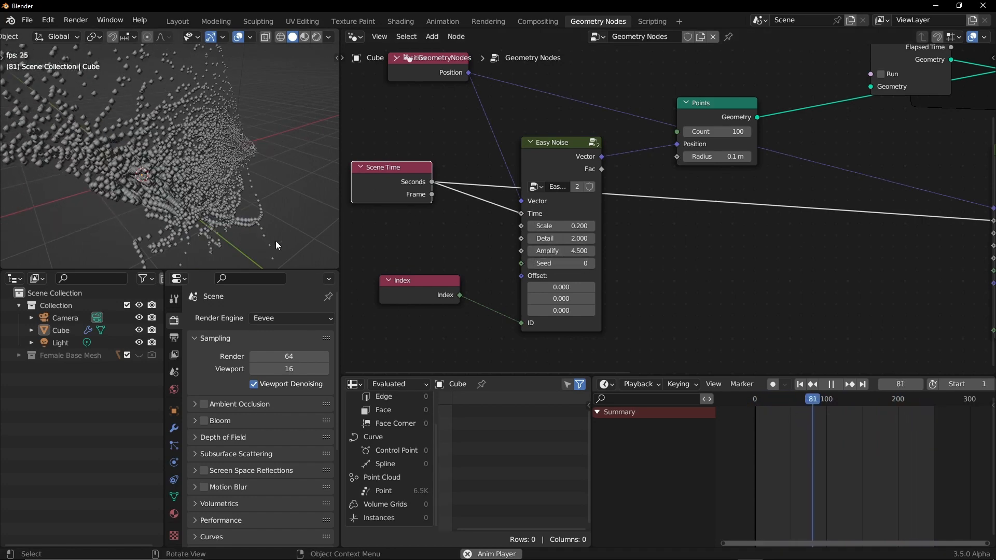
middle_drag(276, 240, 180, 205)
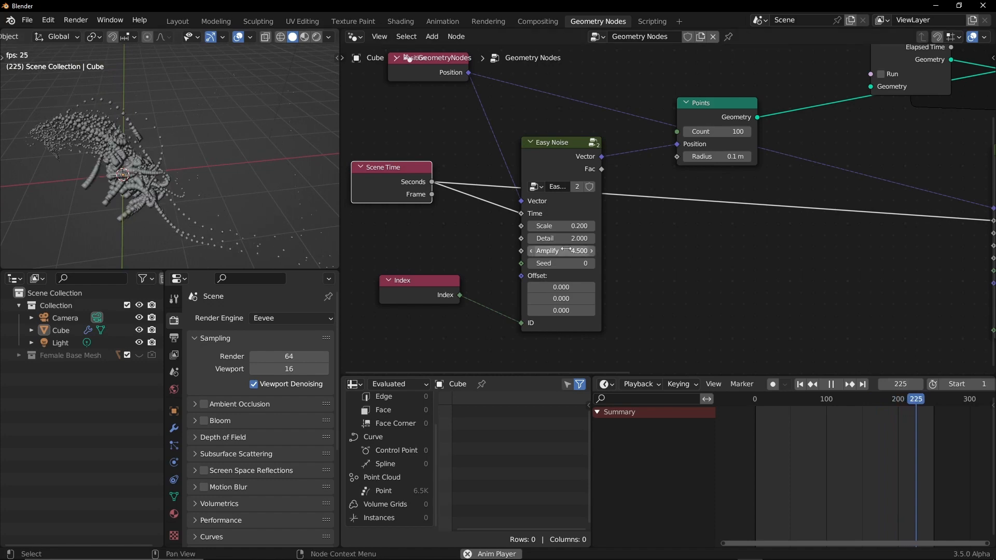
Set the Scale of the Easy Noise that feeds Set Position's Offset to 0.7, keeping its Detail at 2.
middle_drag(730, 250, 677, 207)
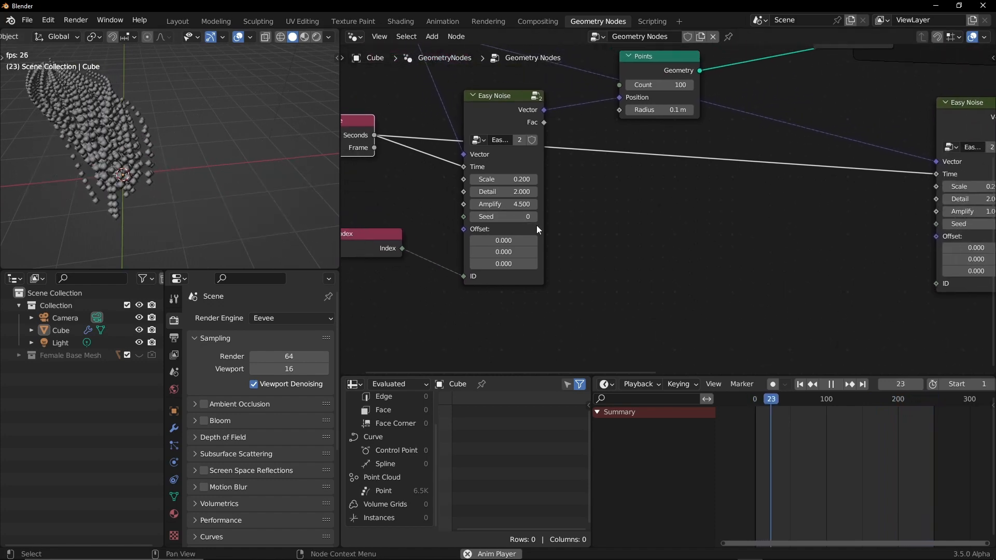
middle_drag(731, 236, 528, 291)
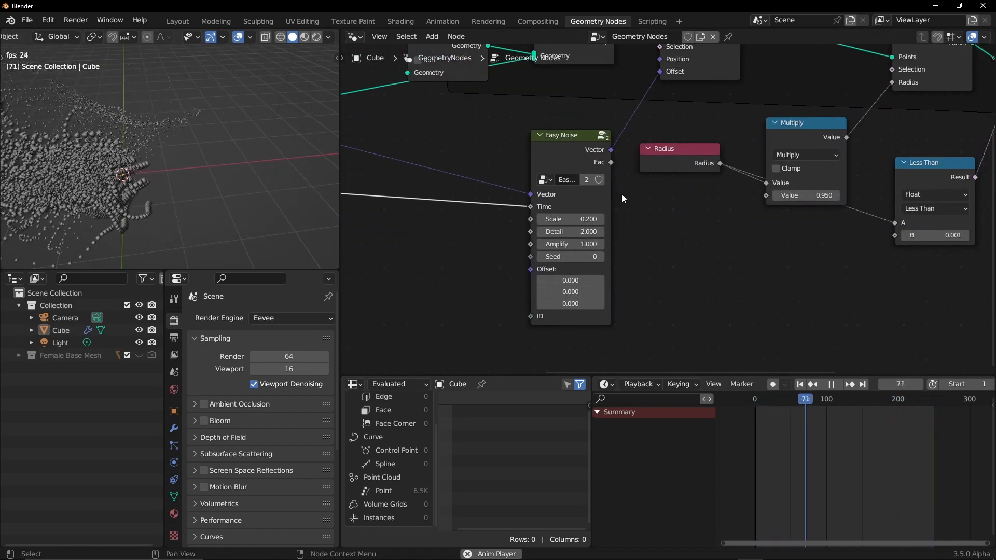
ctrl+middle_drag(230, 190, 188, 176)
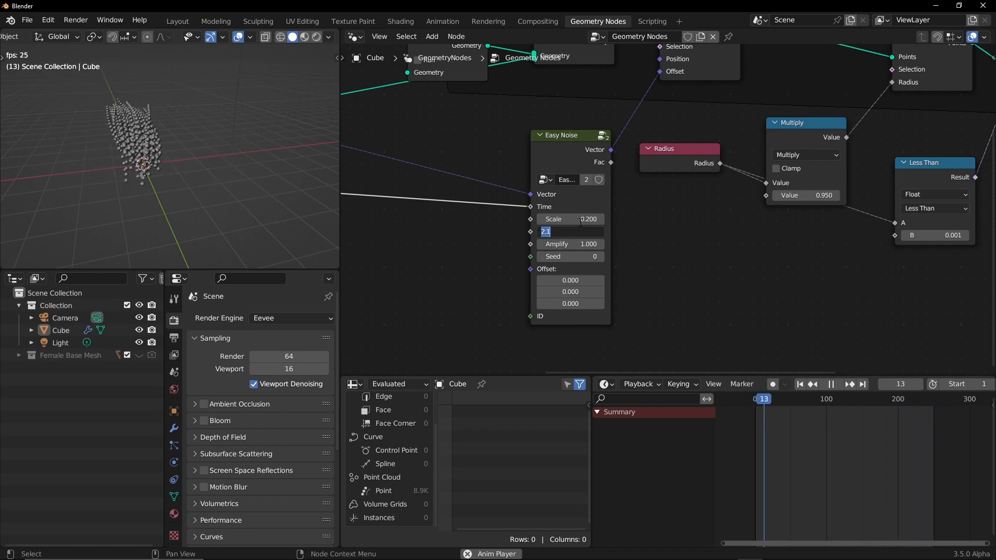
key(Return)
click(601, 220)
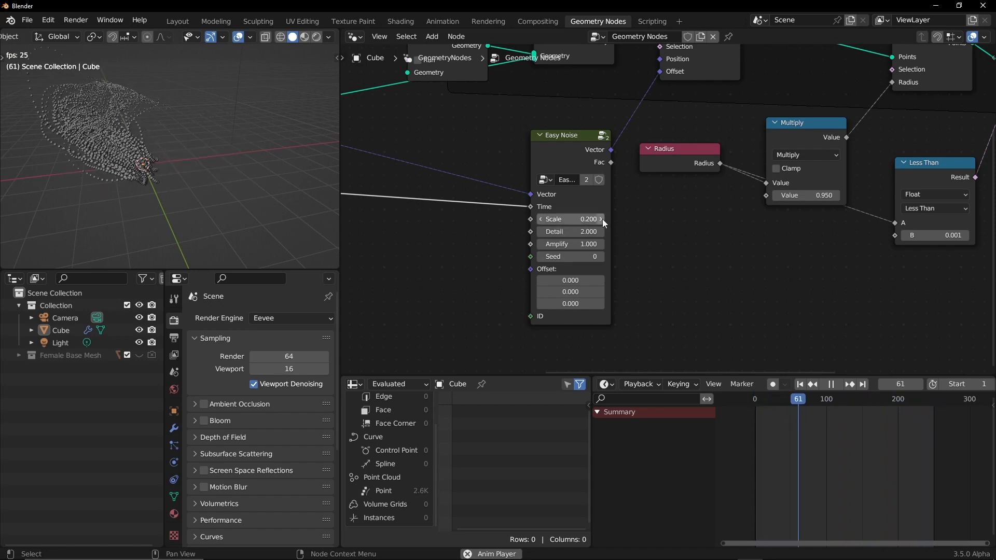
click(602, 219)
click(602, 219)
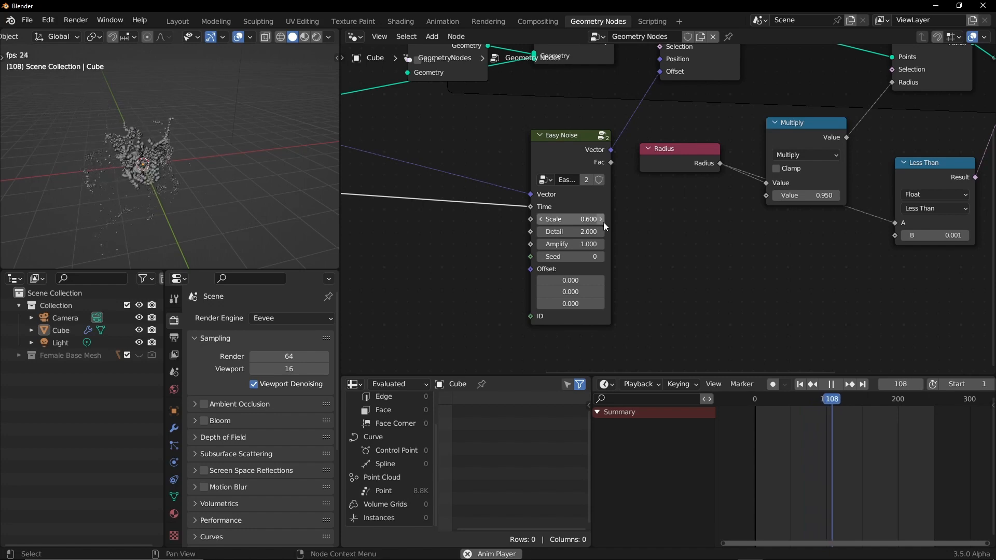
click(602, 219)
scroll(161, 172, up, 4)
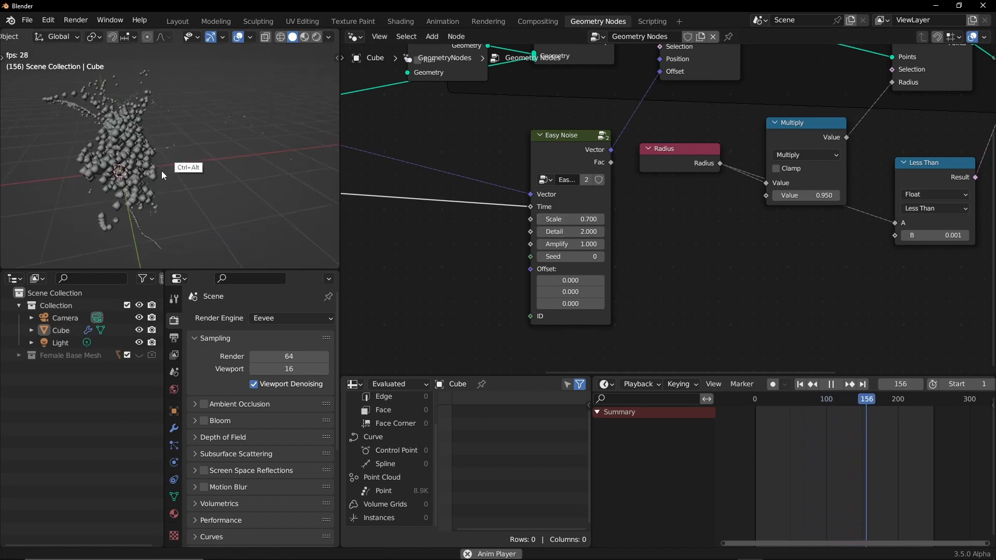
alt+drag(191, 180, 220, 251)
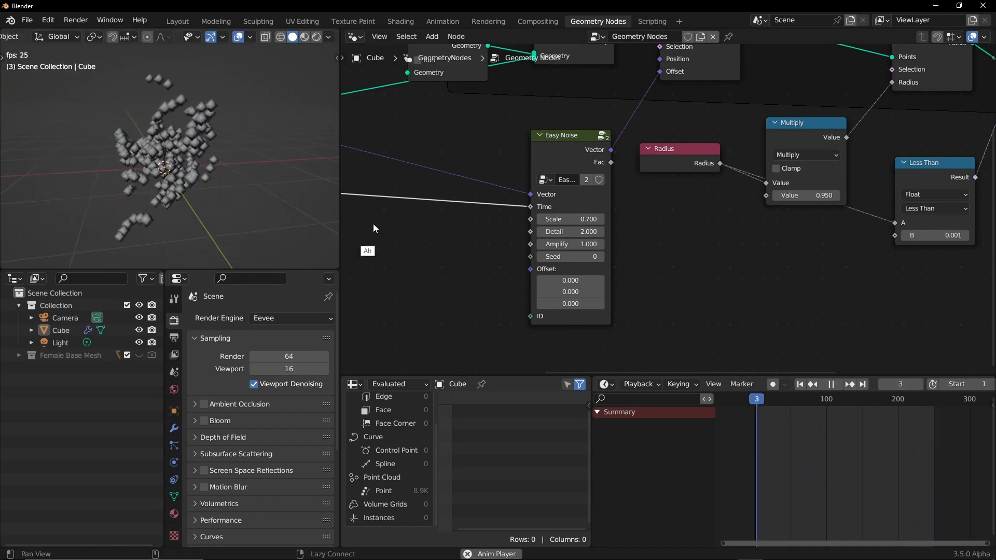
Reposition both Easy Noise nodes slightly lower, check the particles from different angles, and pause the animation.
scroll(456, 248, down, 2)
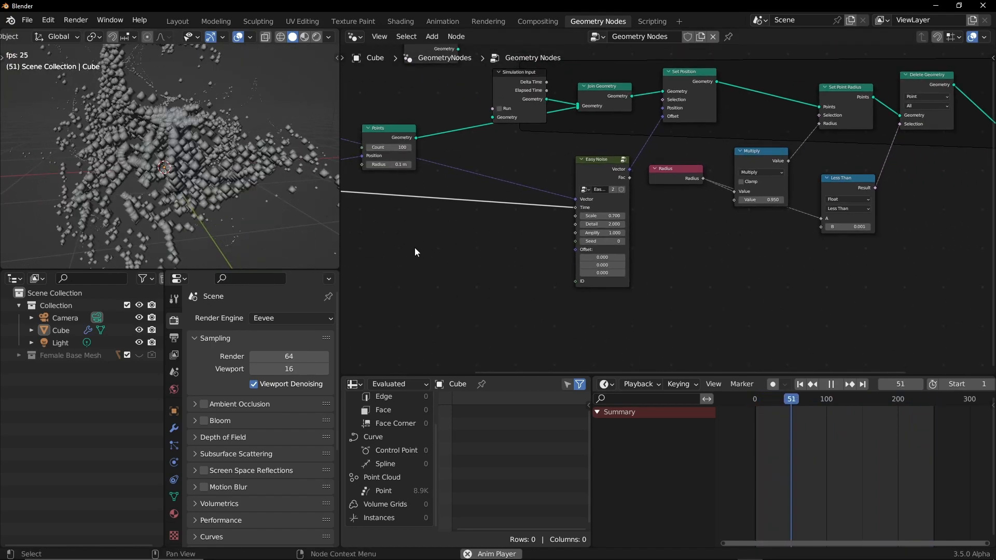
middle_drag(415, 247, 612, 248)
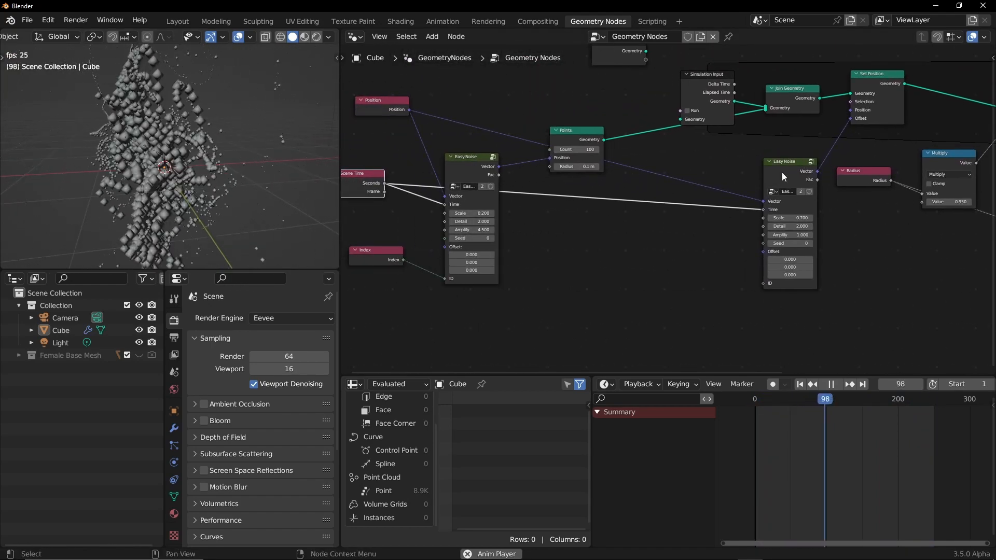
drag(782, 176, 782, 170)
drag(468, 157, 470, 169)
alt+drag(214, 166, 167, 228)
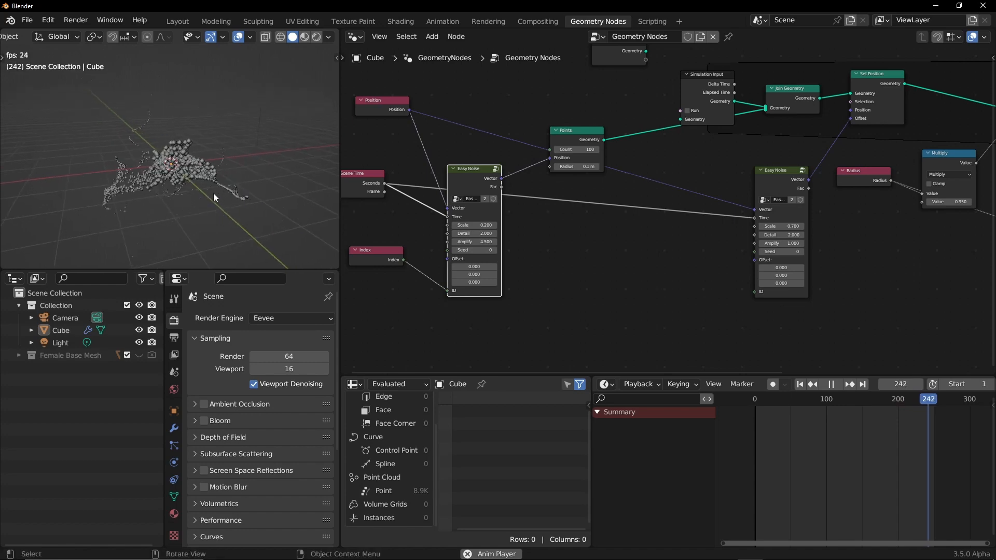
alt+drag(213, 193, 194, 101)
middle_drag(391, 220, 479, 220)
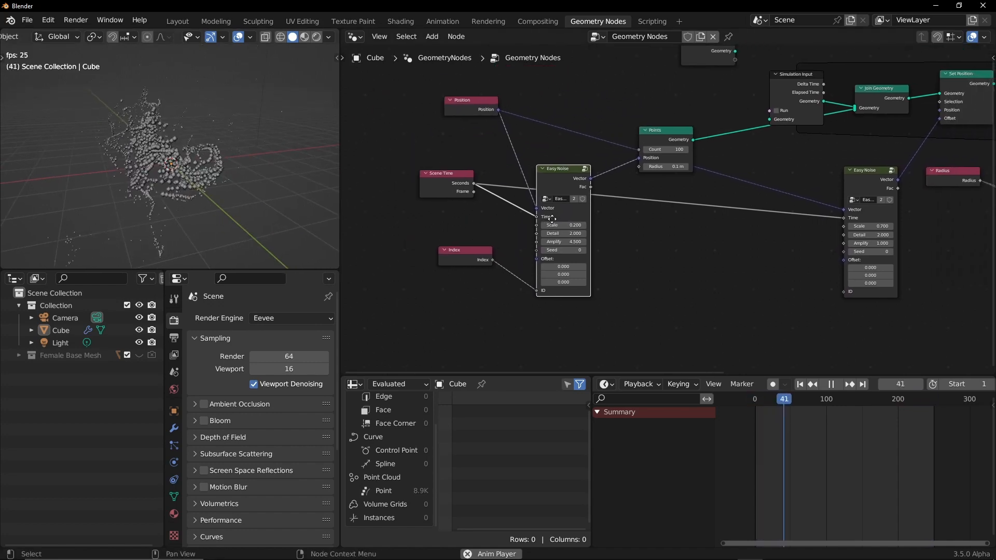
key(space)
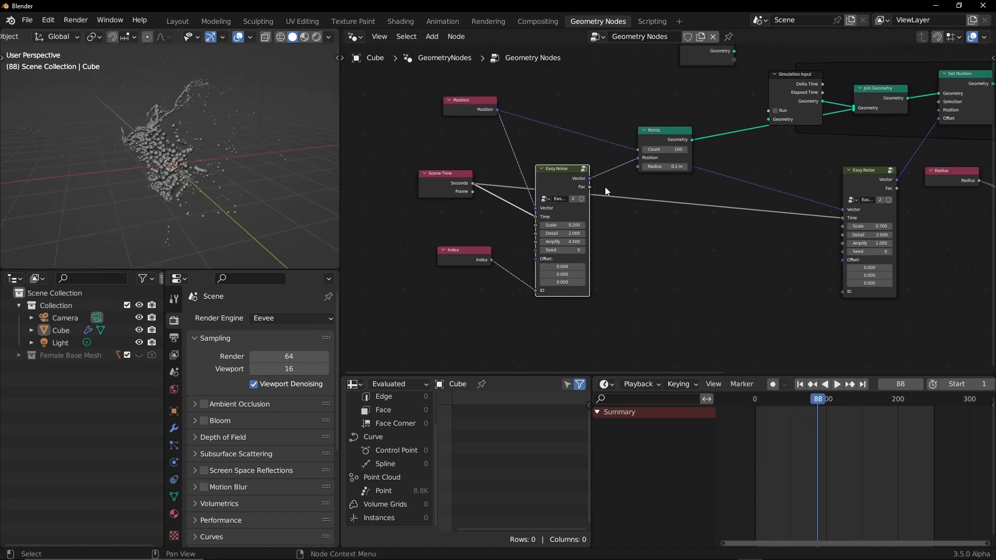
Nudge the Simulation Output node closer to Delete Geometry and stop the simulation playback.
middle_drag(720, 199, 425, 290)
drag(448, 161, 459, 156)
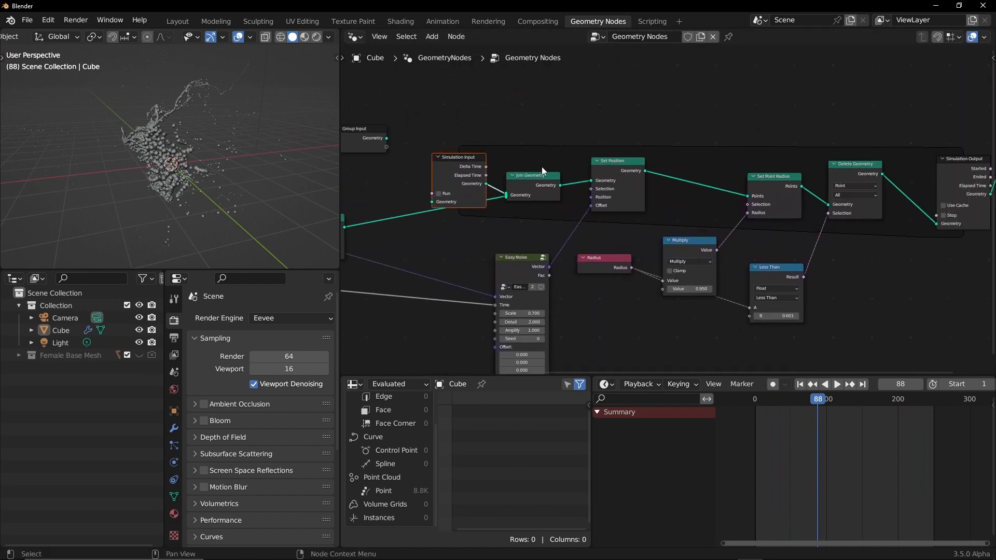
drag(962, 172, 948, 170)
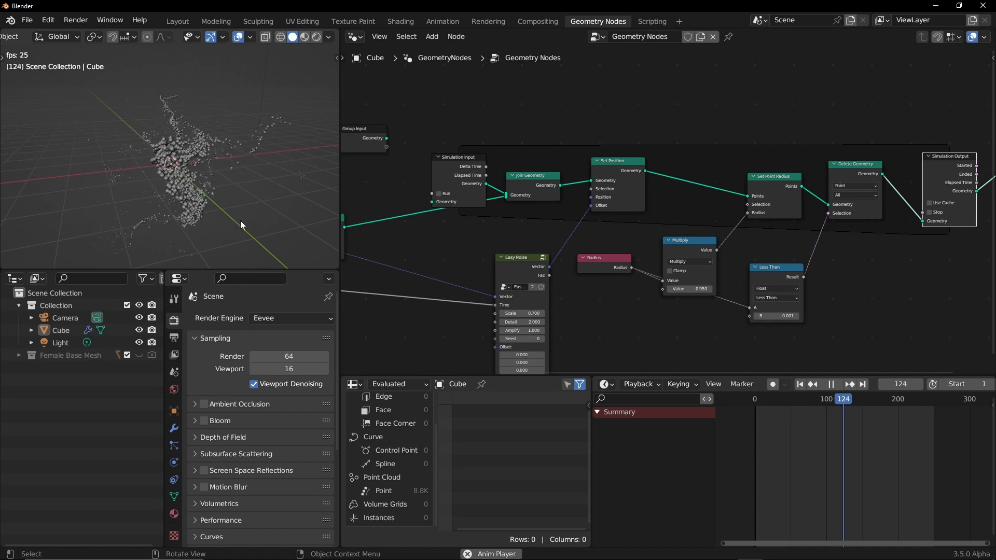
key(space)
Open the recent file particles3.blend without saving the changes to the current untitled file.
click(32, 22)
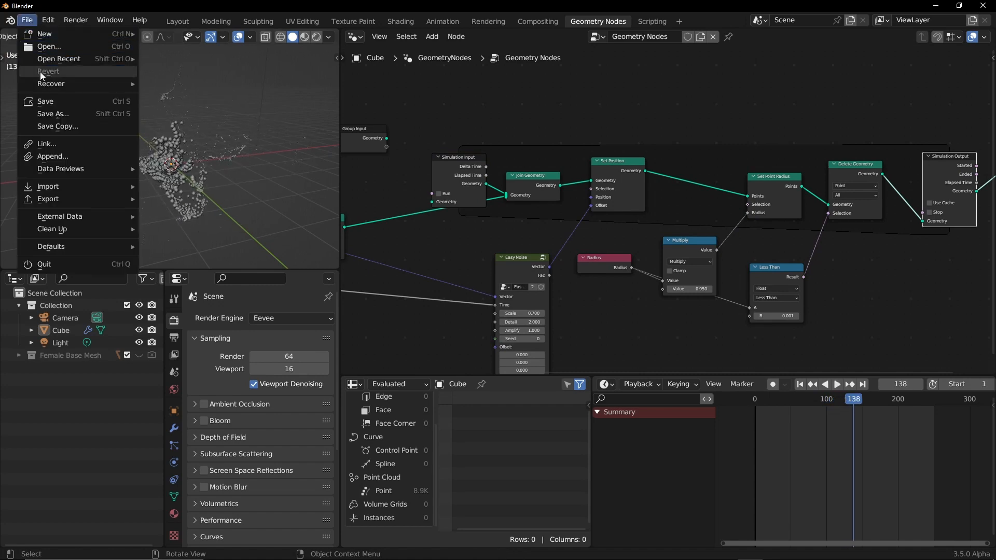
mouse_move(81, 60)
click(233, 62)
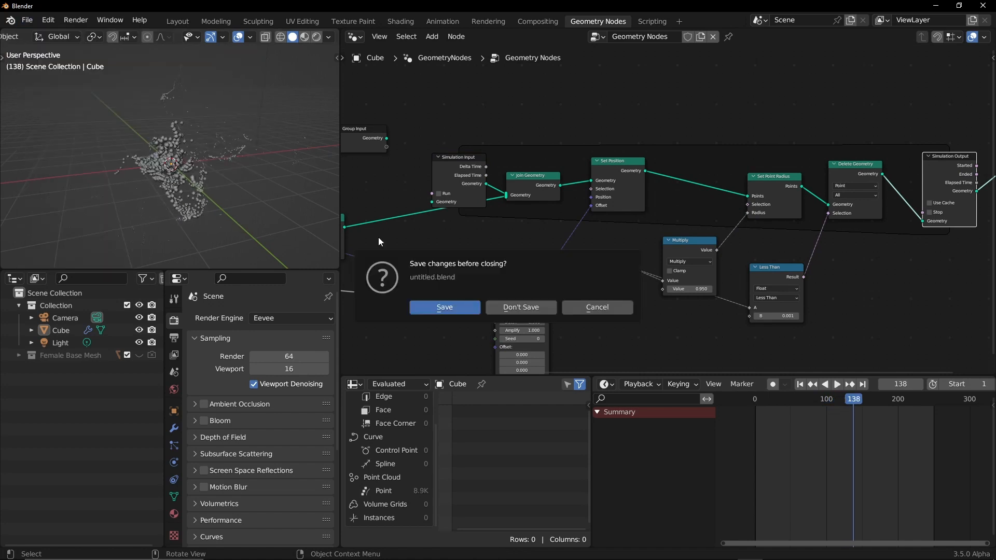
click(525, 310)
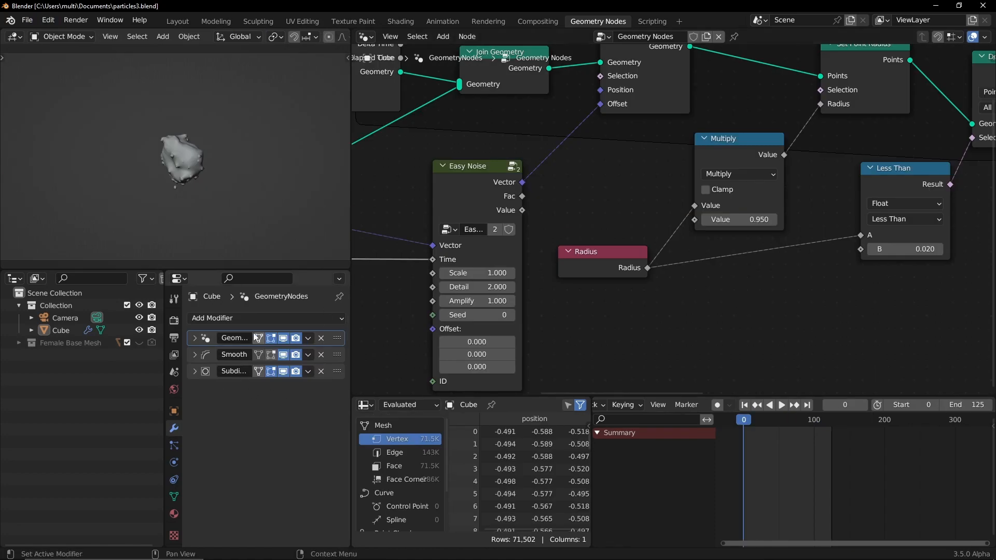
Turn off the viewport display of the Cube's Smooth and Subdivision modifiers.
scroll(605, 228, down, 6)
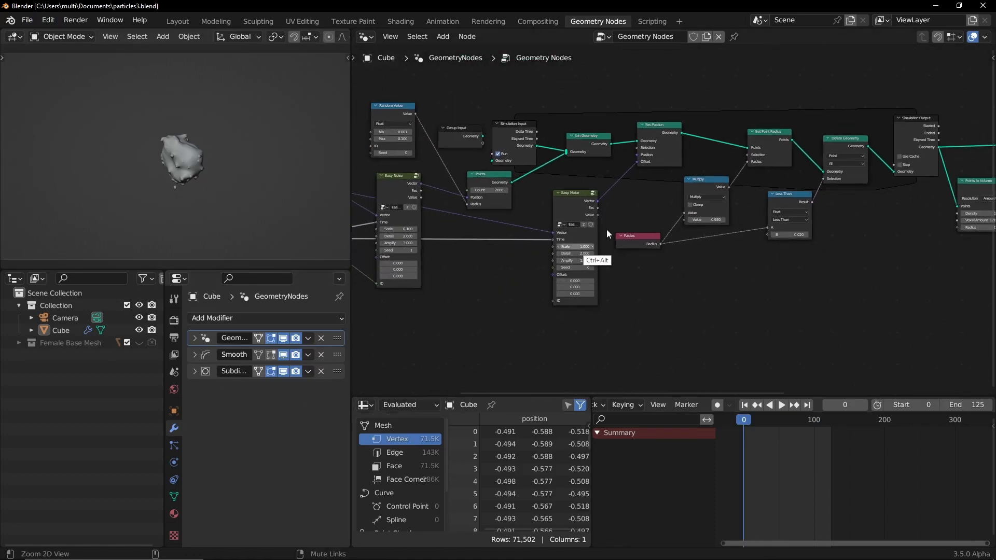
middle_drag(581, 248, 579, 249)
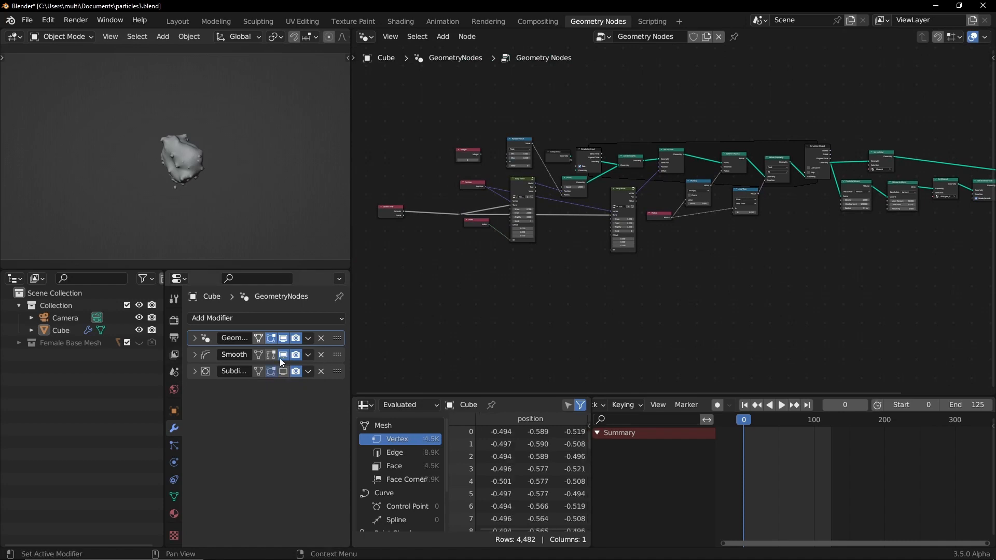
scroll(698, 250, up, 2)
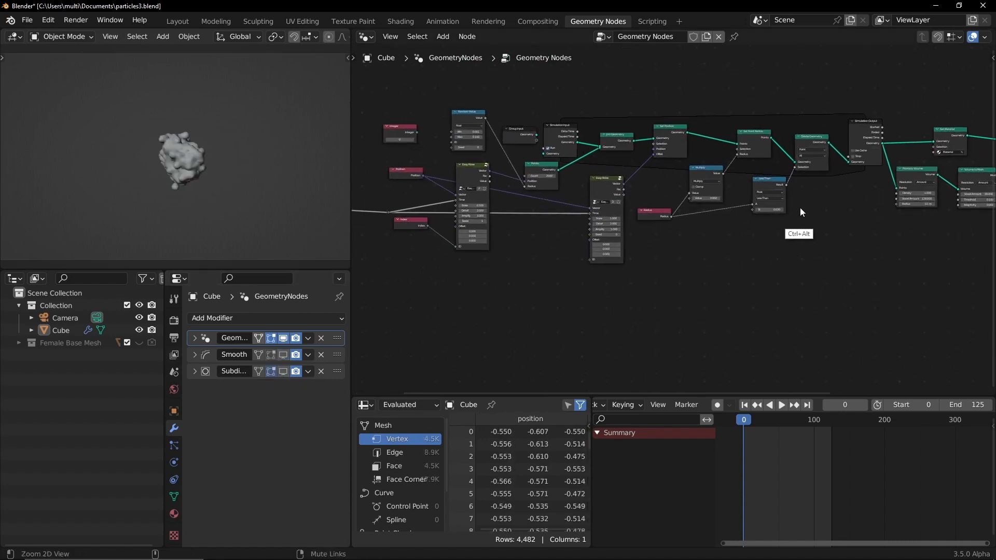
Mute the final Join Geometry node that merges the Set Material and Set Shade Smooth branches.
middle_drag(826, 224, 510, 250)
middle_drag(754, 247, 800, 260)
scroll(602, 247, up, 8)
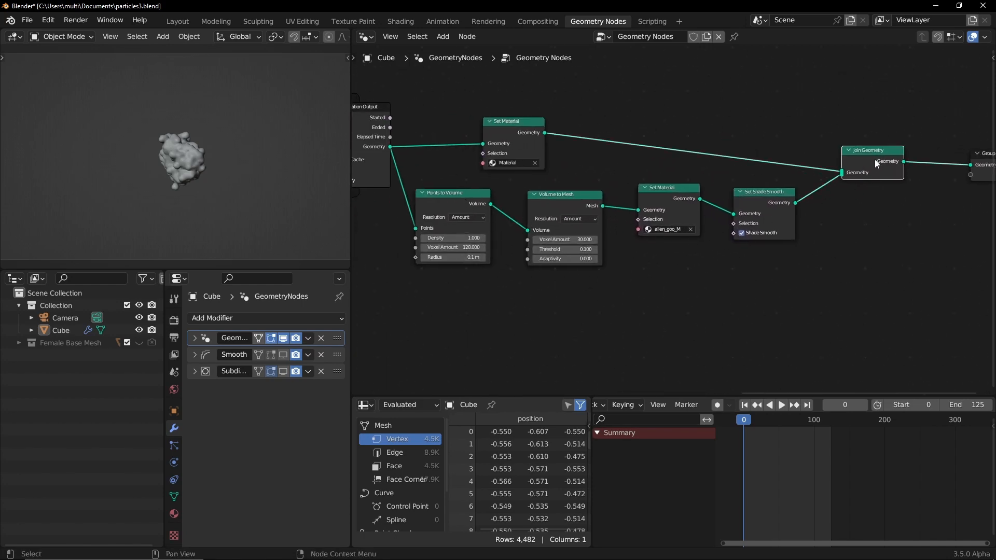
key(m)
Play the simulation from frame 0 and examine the particles and the node chain from Simulation Output back to the Easy Noise nodes.
middle_drag(418, 258, 552, 236)
ctrl+alt+drag(581, 278, 527, 271)
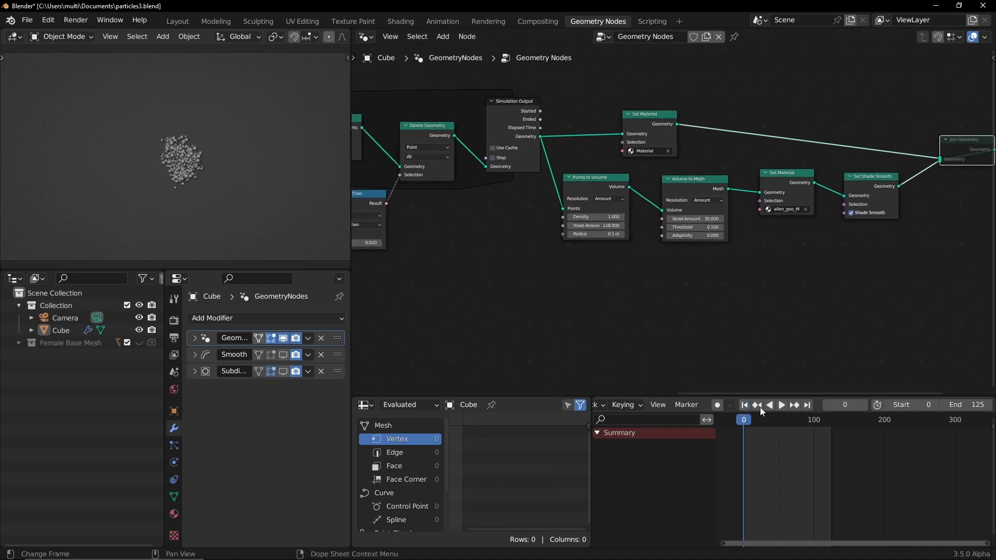
ctrl+alt+drag(206, 170, 222, 152)
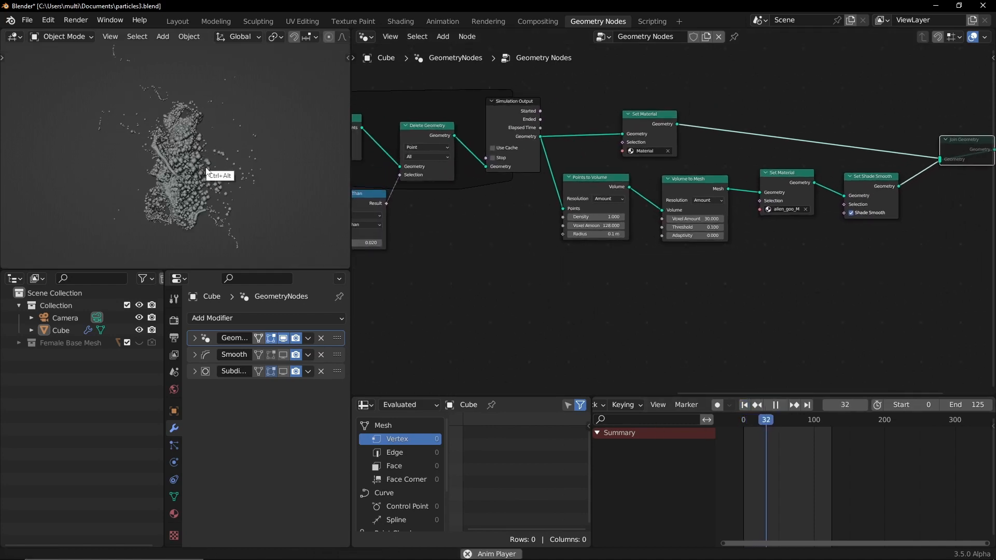
middle_drag(545, 233, 817, 232)
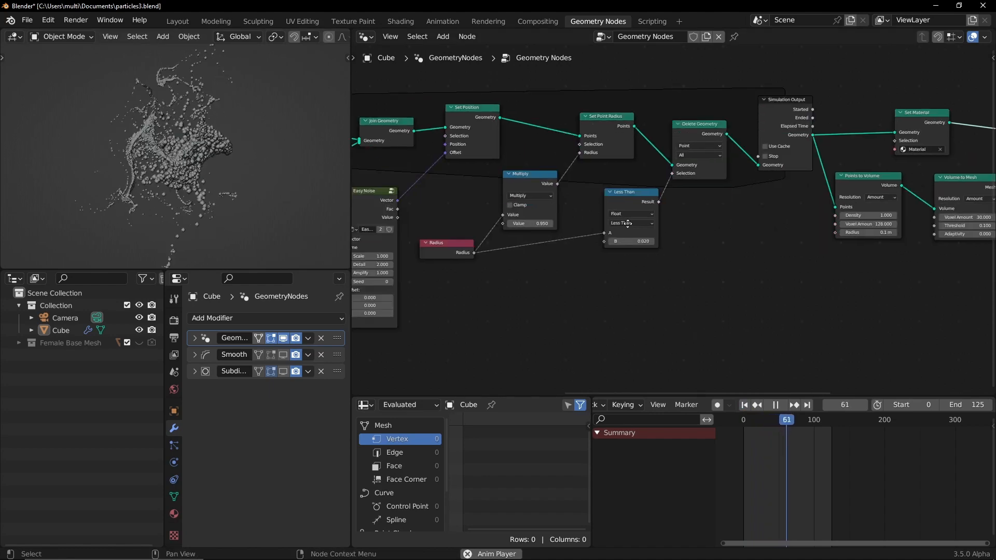
middle_drag(627, 224, 874, 221)
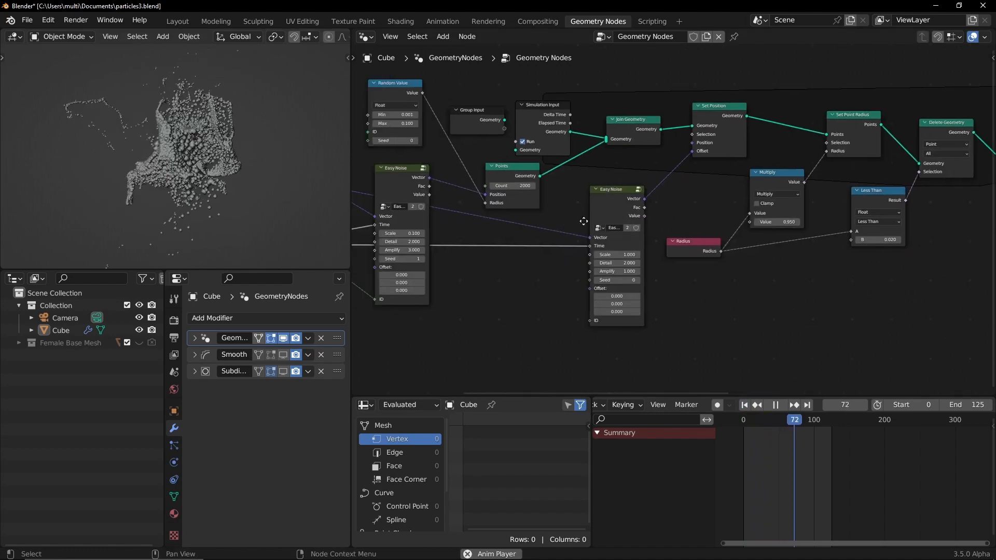
middle_drag(582, 220, 651, 224)
ctrl+alt+drag(615, 223, 580, 237)
middle_drag(580, 238, 590, 204)
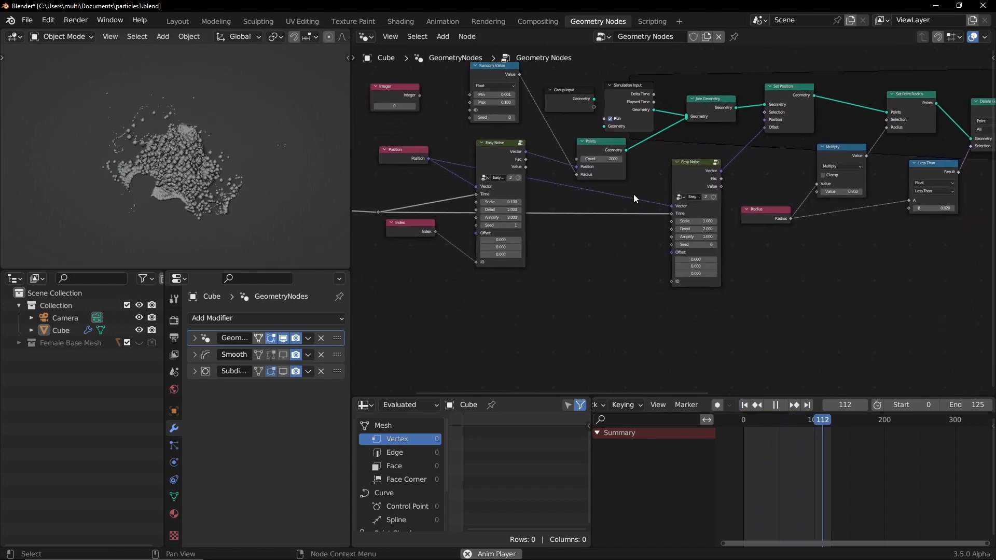
Nudge the Set Position node and the Easy Noise node that drives its Offset.
drag(689, 163, 685, 157)
drag(780, 92, 782, 93)
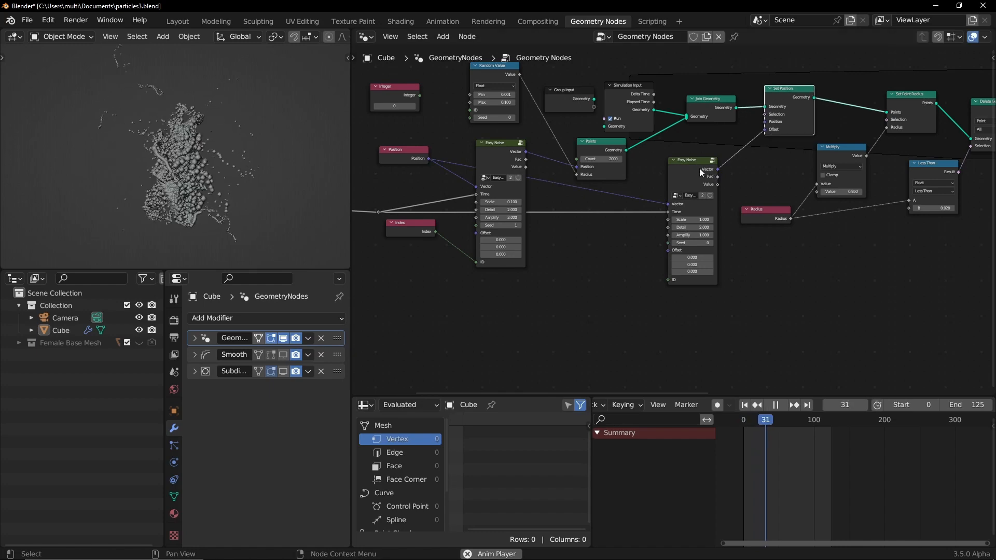
drag(701, 173, 698, 170)
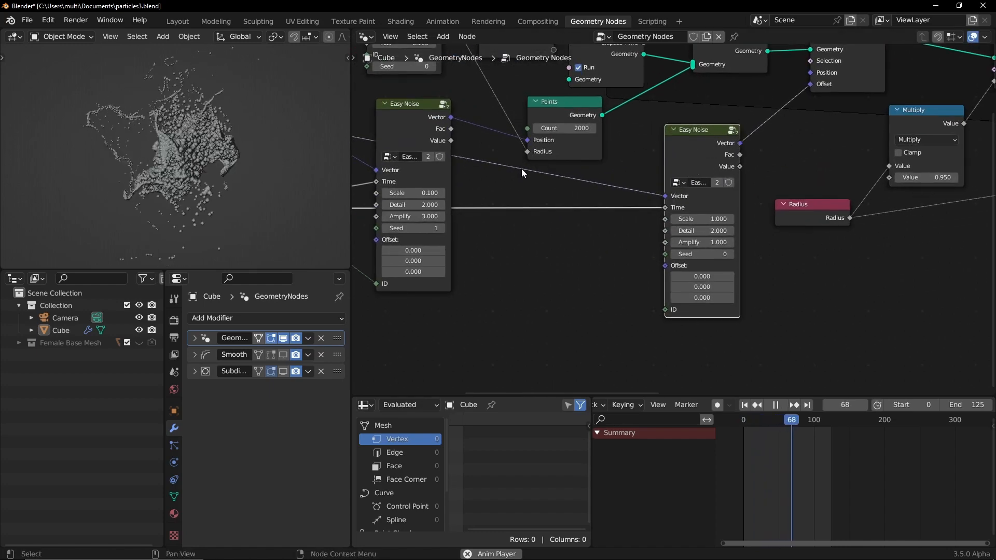
Nudge the Points node's Easy Noise and the Random Value node, disconnecting Random Value from the Points Radius.
middle_drag(523, 151, 693, 220)
drag(720, 178, 719, 182)
mouse_move(567, 190)
mouse_down()
mouse_move(564, 213)
mouse_move(566, 201)
mouse_up()
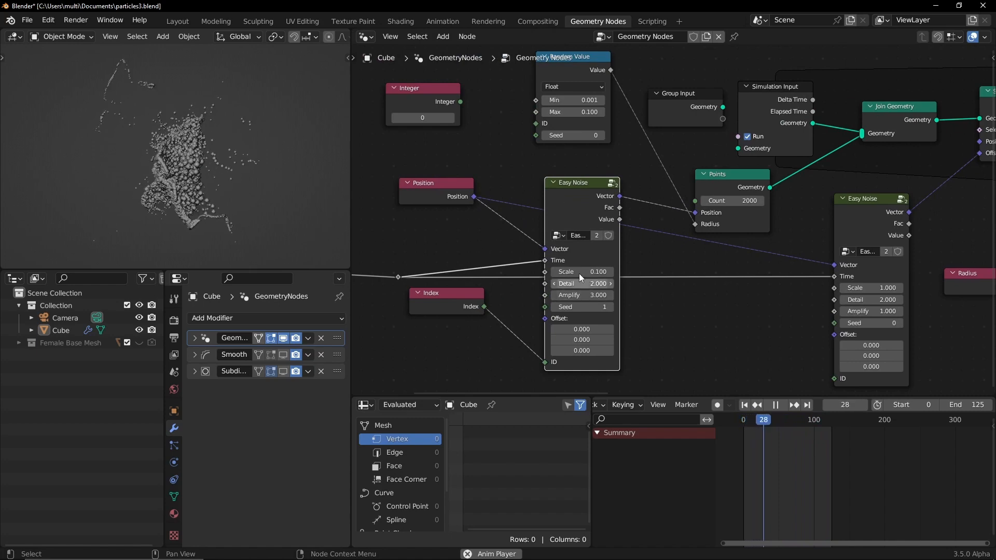
middle_drag(553, 218, 482, 294)
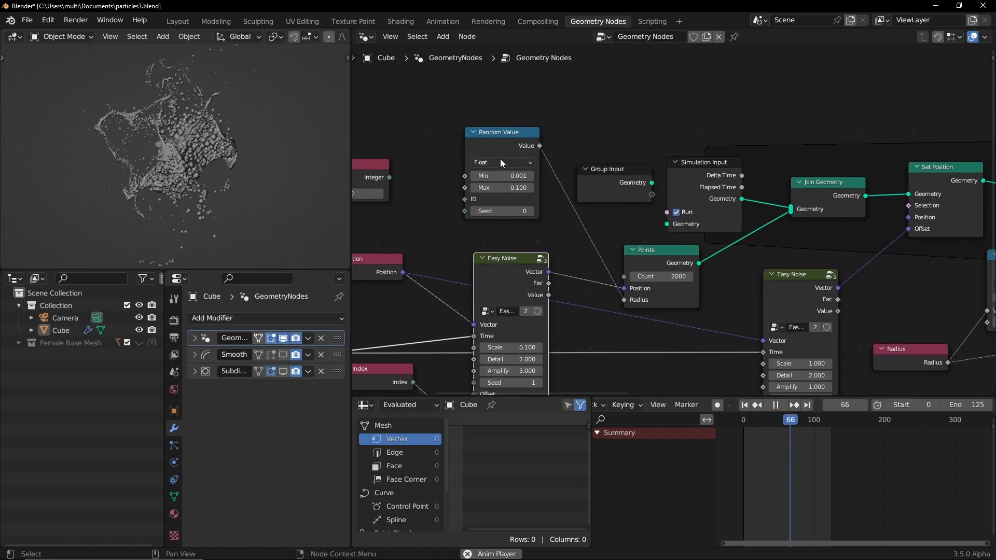
drag(507, 137, 505, 142)
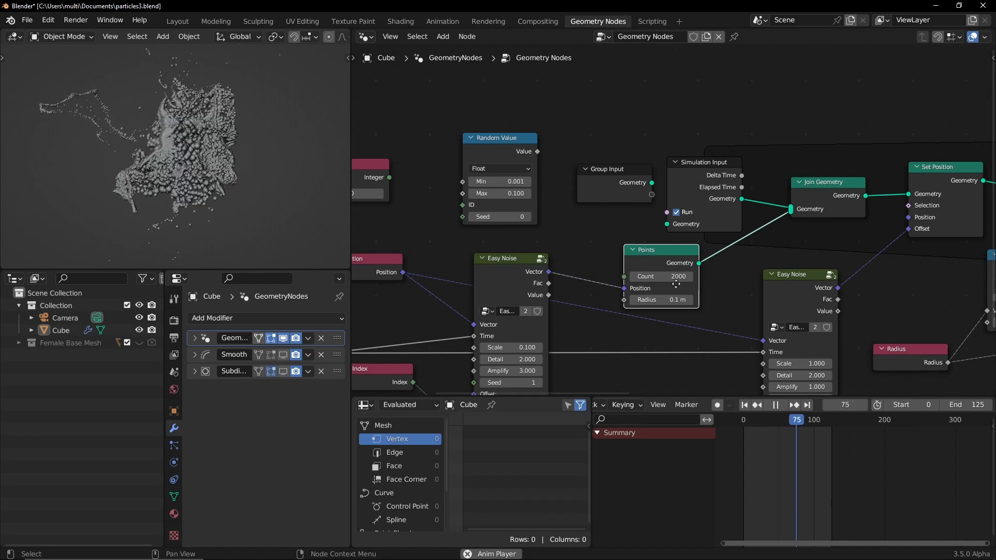
Shift the Volume to Mesh node slightly closer to Points to Volume in the meshing branch.
middle_drag(677, 284, 573, 222)
ctrl+alt+drag(648, 208, 631, 226)
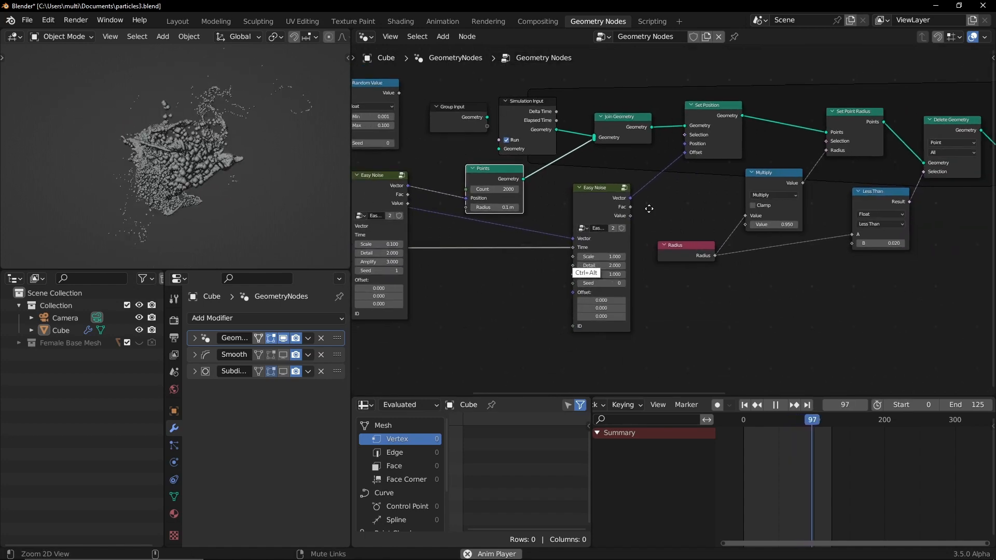
middle_drag(650, 234, 483, 237)
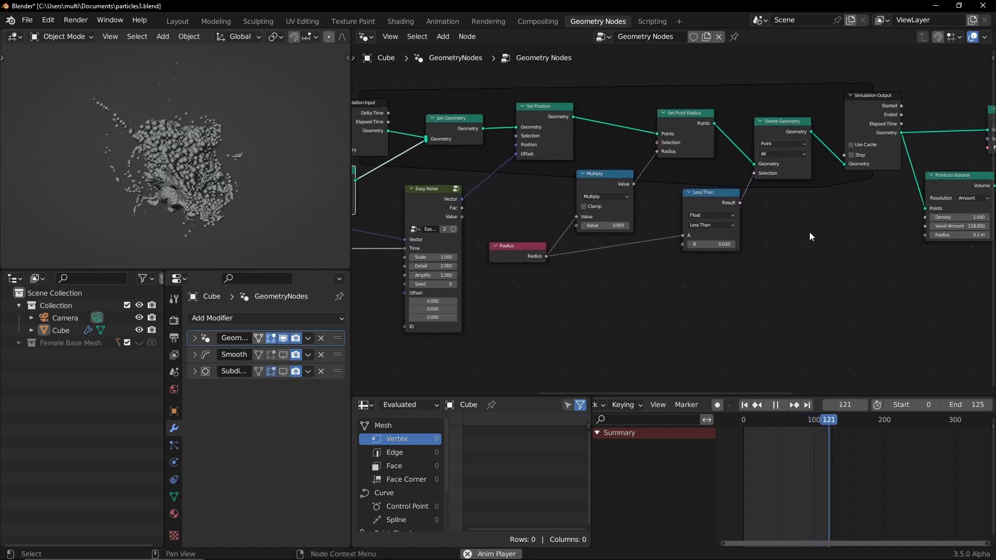
middle_drag(809, 231, 530, 266)
middle_drag(711, 243, 527, 217)
ctrl+alt+drag(526, 218, 577, 225)
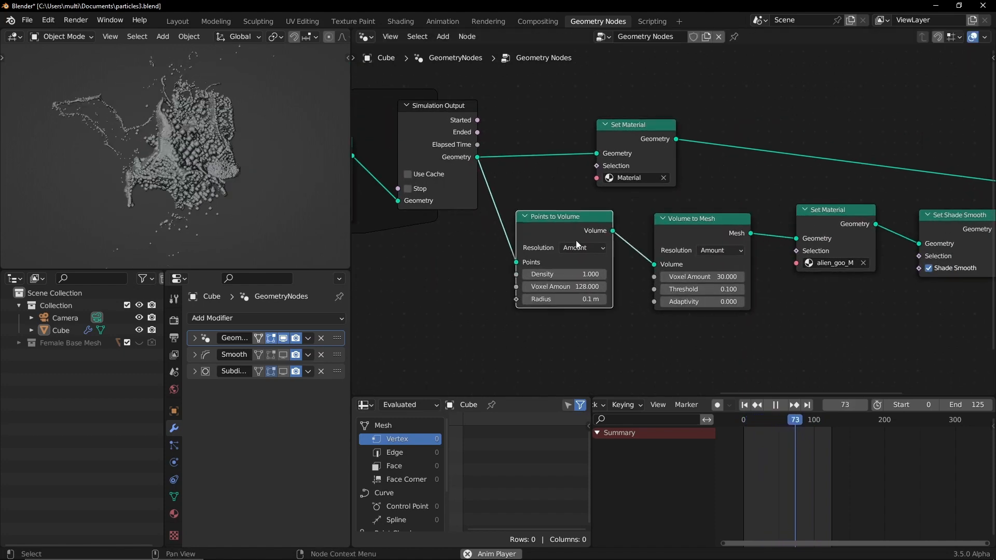
drag(711, 231, 703, 229)
Unmute the final Join Geometry node, replay the simulation from frame 0 and stop playback.
middle_drag(695, 203, 638, 198)
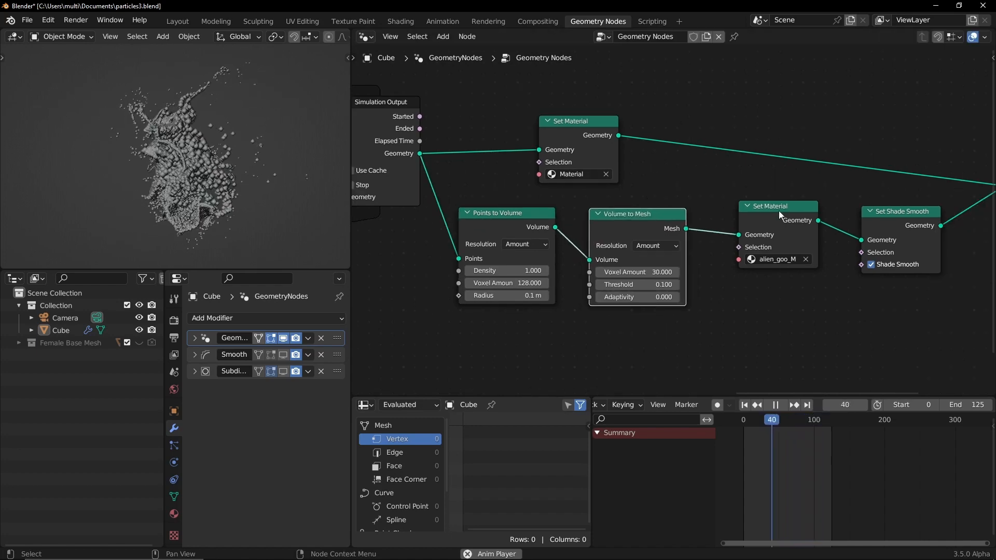
middle_drag(771, 178, 541, 197)
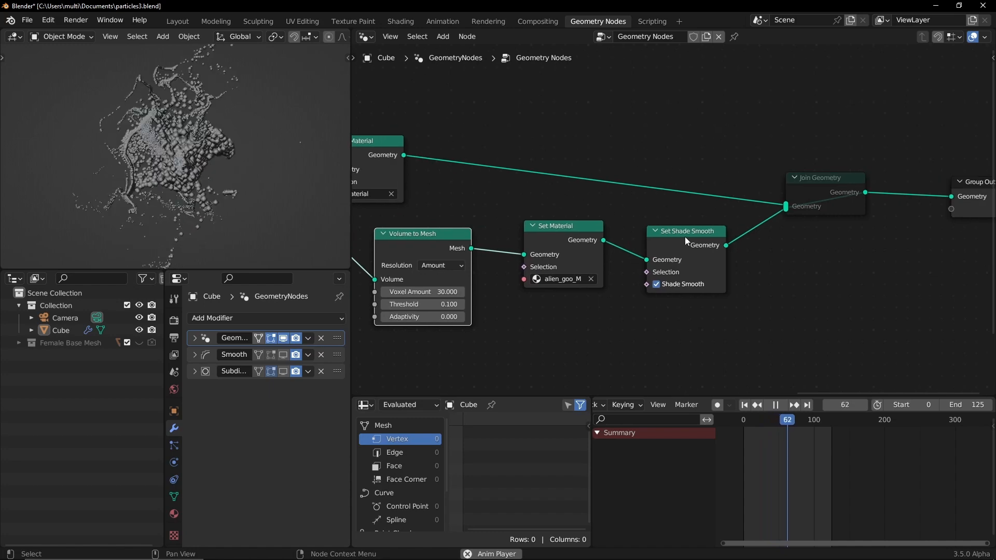
drag(797, 183, 802, 179)
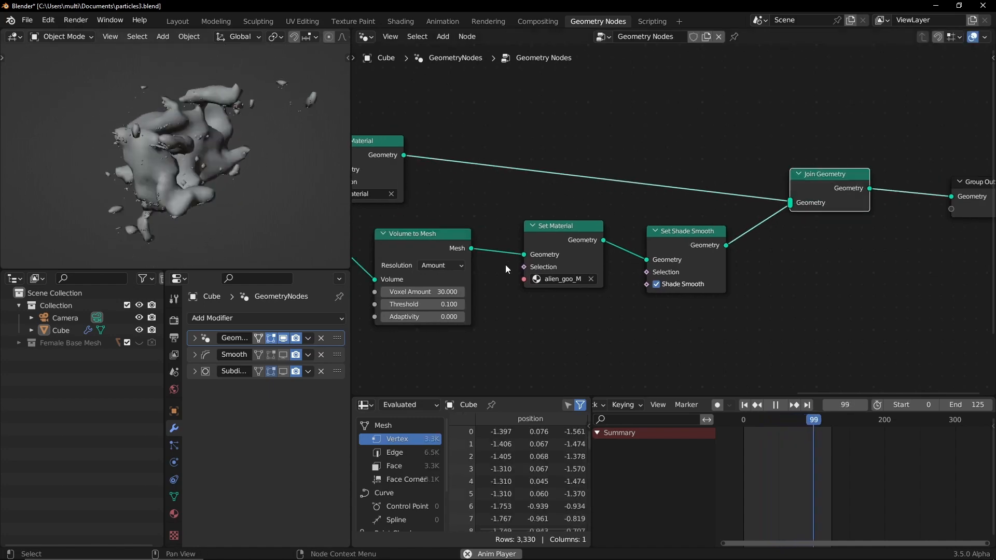
click(745, 405)
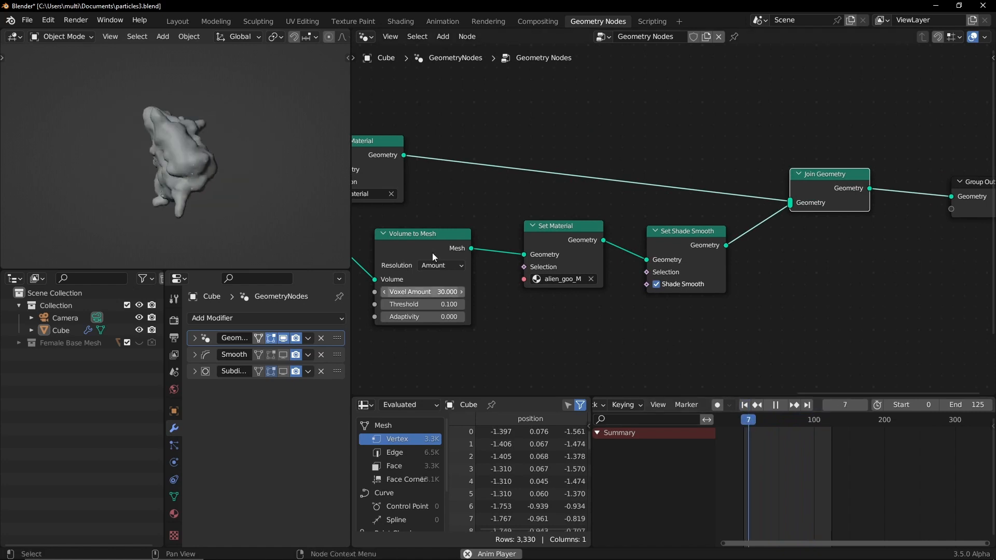
key(space)
Connect the Random Value output to the Points node's Count and the Integer node to Random Value's ID.
middle_drag(418, 218, 785, 220)
middle_drag(493, 220, 746, 220)
middle_drag(363, 210, 820, 207)
middle_drag(527, 214, 609, 167)
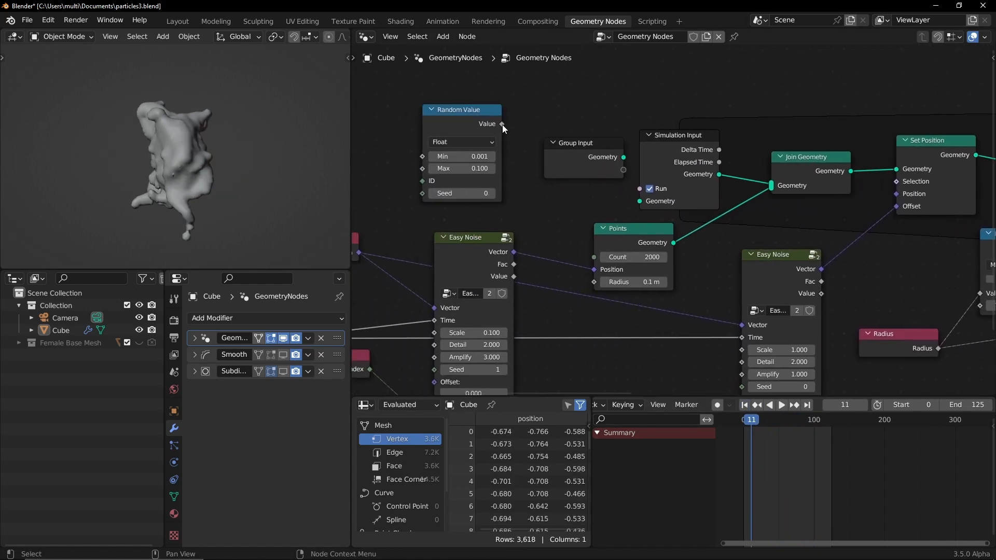
drag(500, 124, 594, 257)
middle_drag(751, 278, 808, 275)
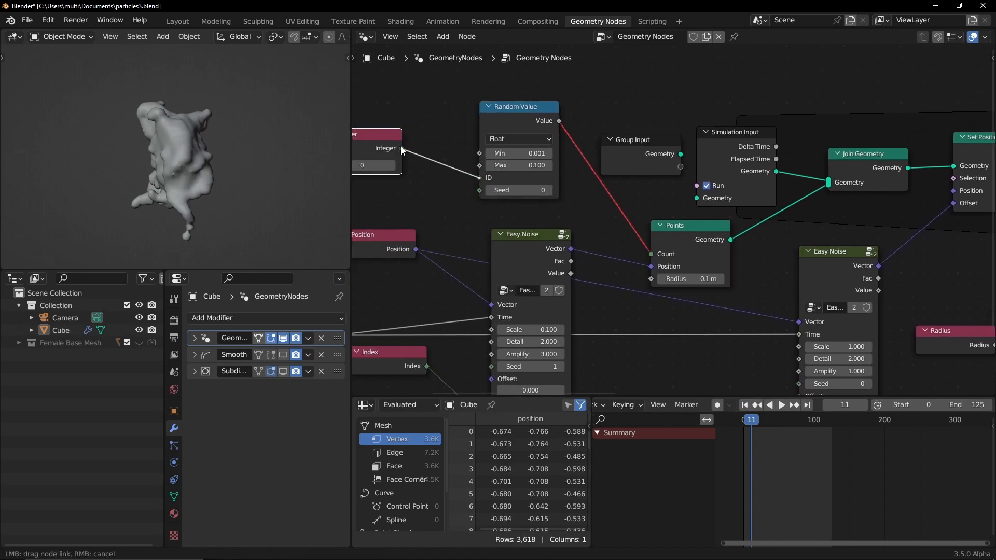
Move the Random Value link from Count to Radius on the Points node and replay the simulation from the start.
click(744, 405)
click(781, 405)
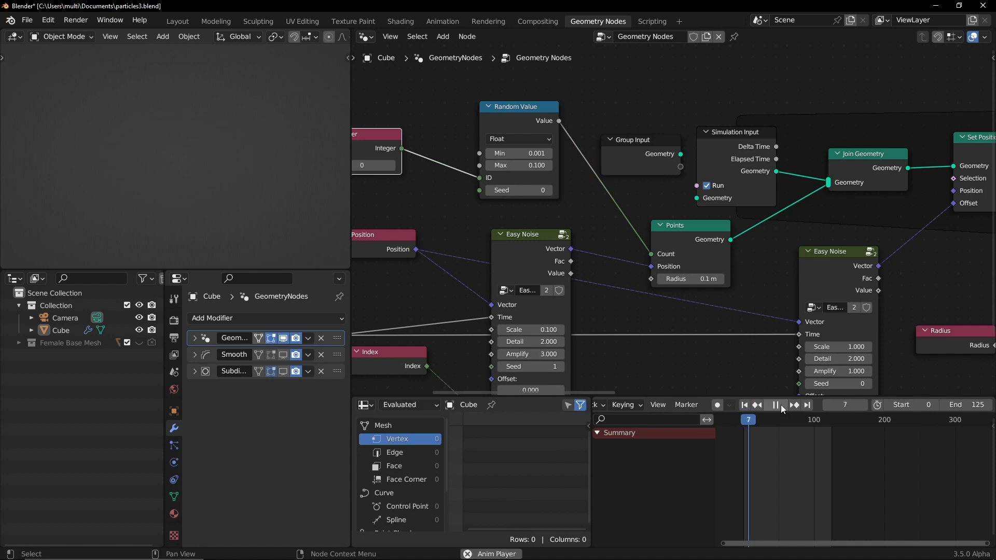
click(747, 418)
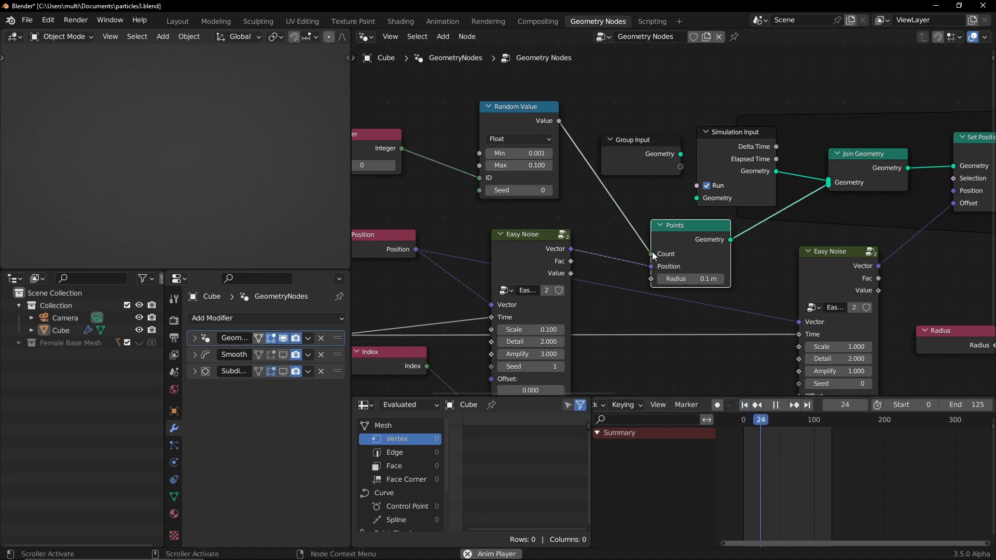
mouse_move(651, 254)
mouse_down()
mouse_move(629, 228)
mouse_move(650, 278)
mouse_move(652, 251)
mouse_up()
click(746, 419)
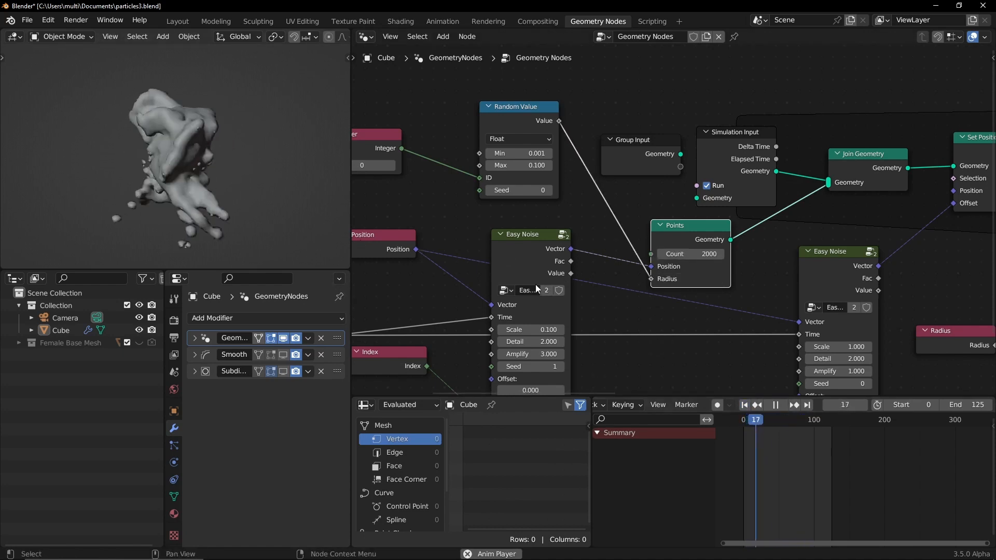
key(space)
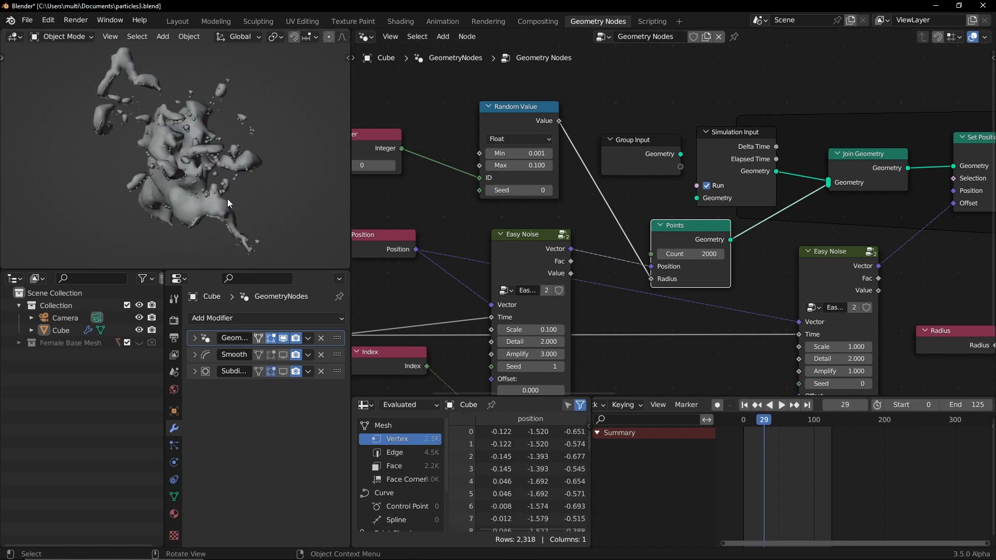
Turn on the viewport display of the Cube's Smooth modifier and zoom in on the mesh.
scroll(223, 210, down, 4)
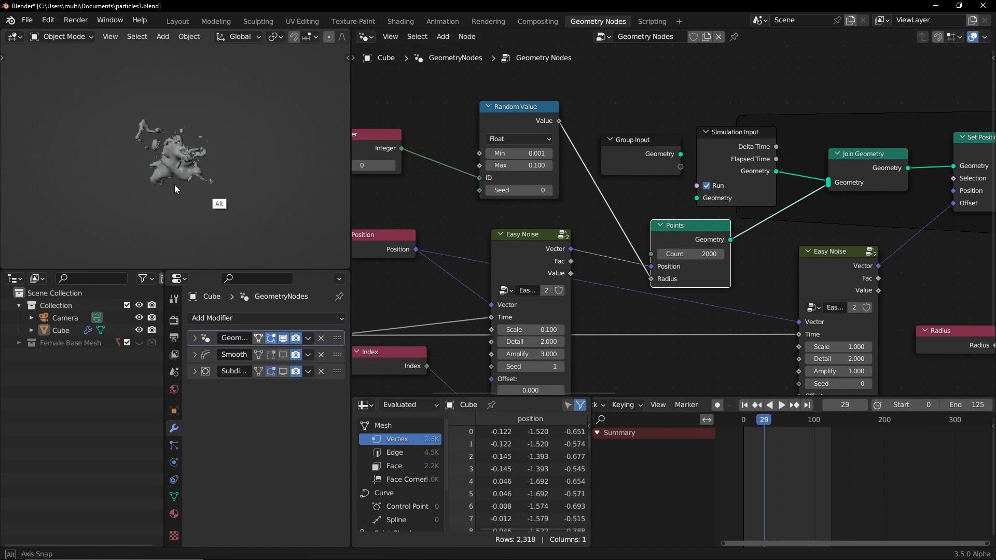
ctrl+alt+drag(204, 184, 212, 165)
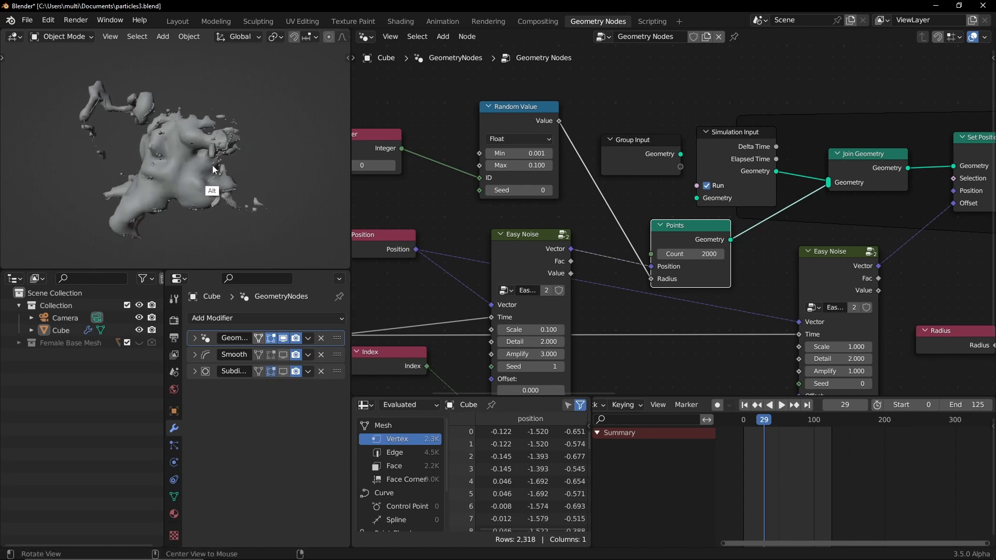
click(195, 355)
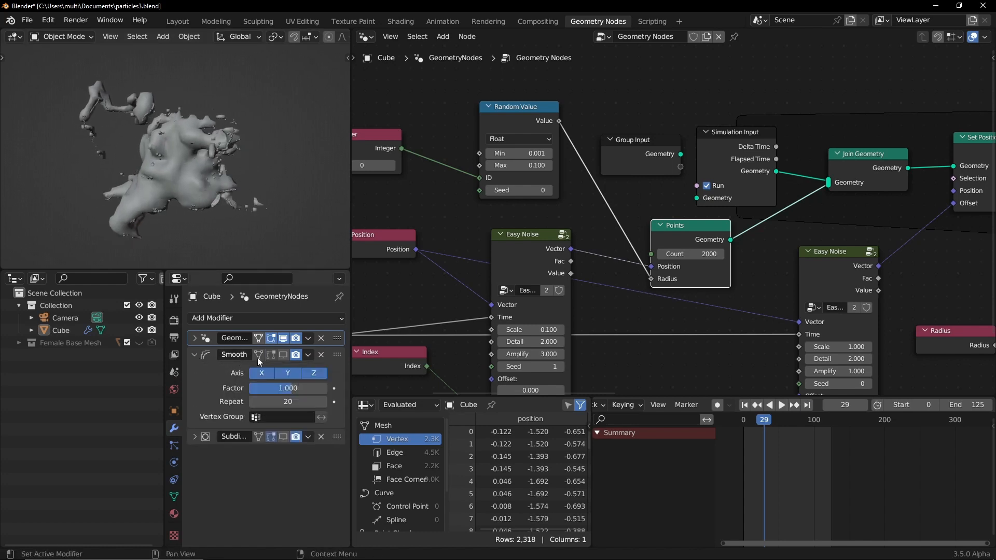
click(283, 355)
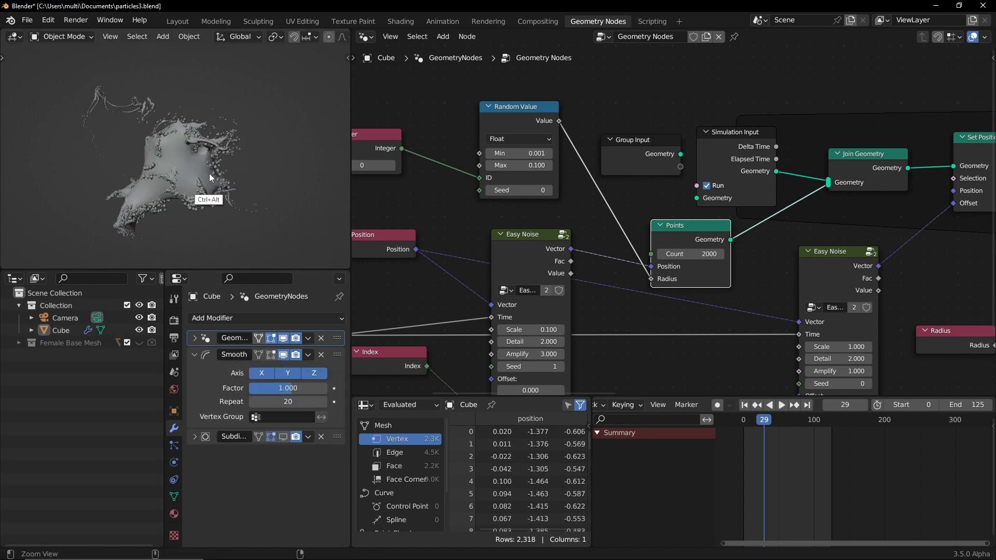
ctrl+alt+drag(209, 173, 227, 138)
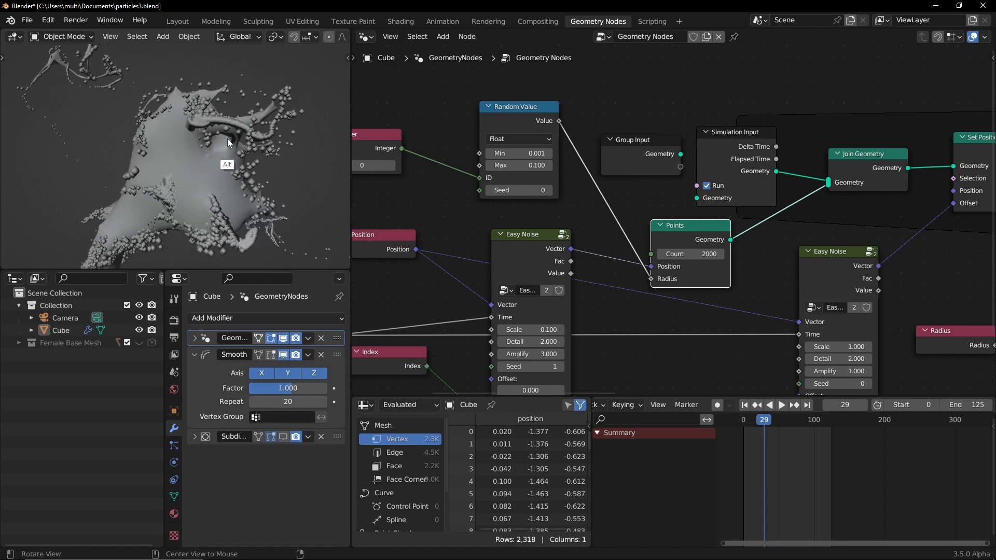
Try showing the Cube's Subdivision modifier in the viewport.
click(195, 437)
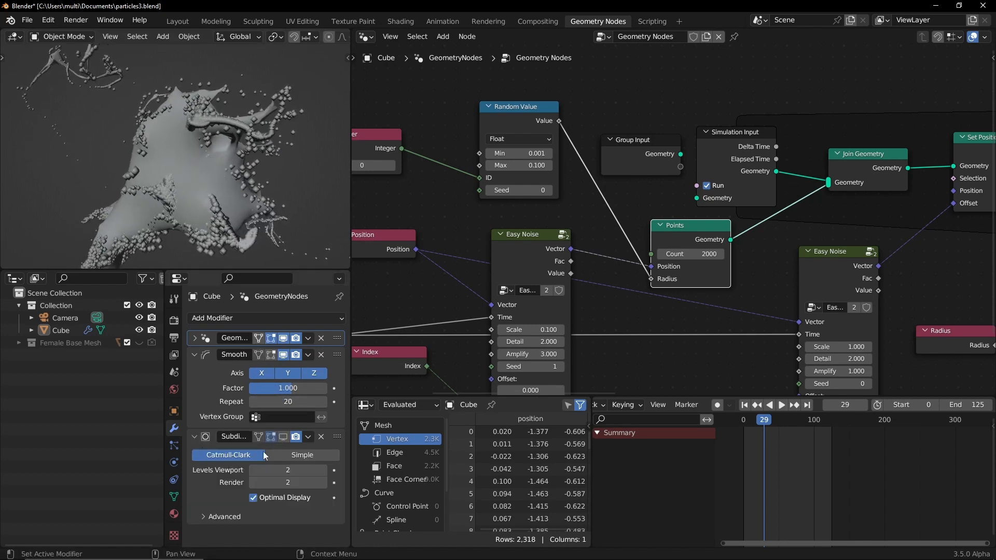
click(283, 436)
click(282, 436)
click(195, 437)
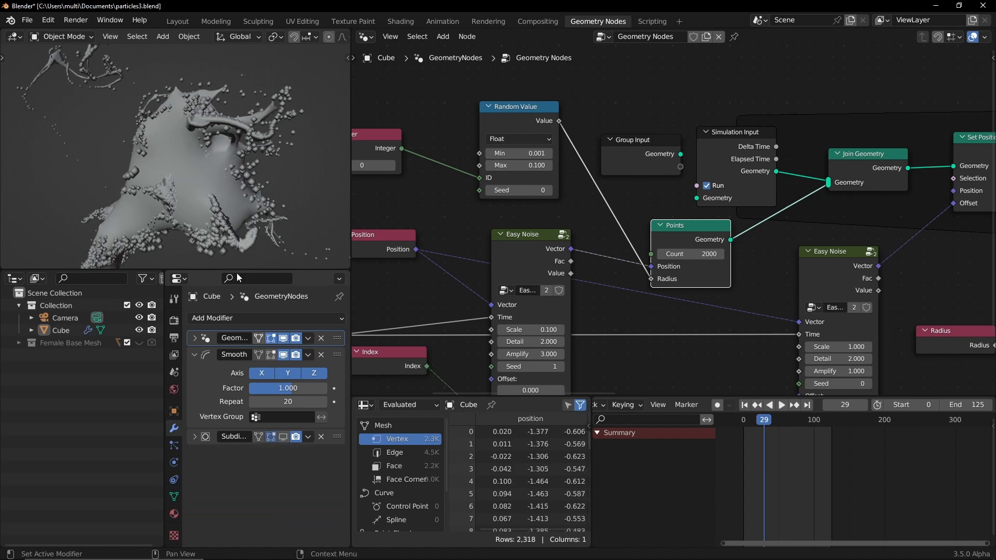
Play the smoothed simulation, orbit around the mesh and view the whole node tree.
ctrl+alt+drag(252, 122, 179, 191)
key(space)
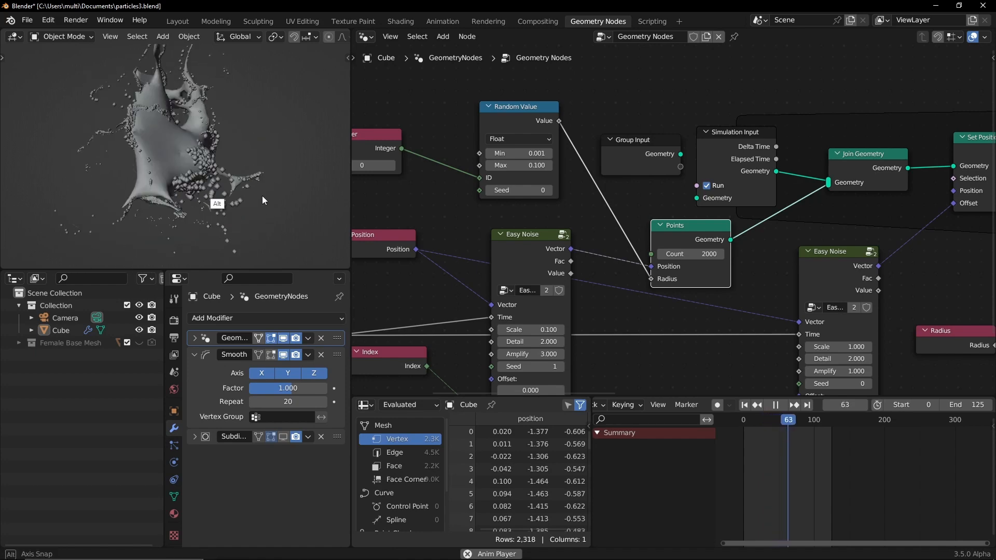
alt+drag(263, 195, 180, 213)
ctrl+alt+drag(778, 200, 686, 217)
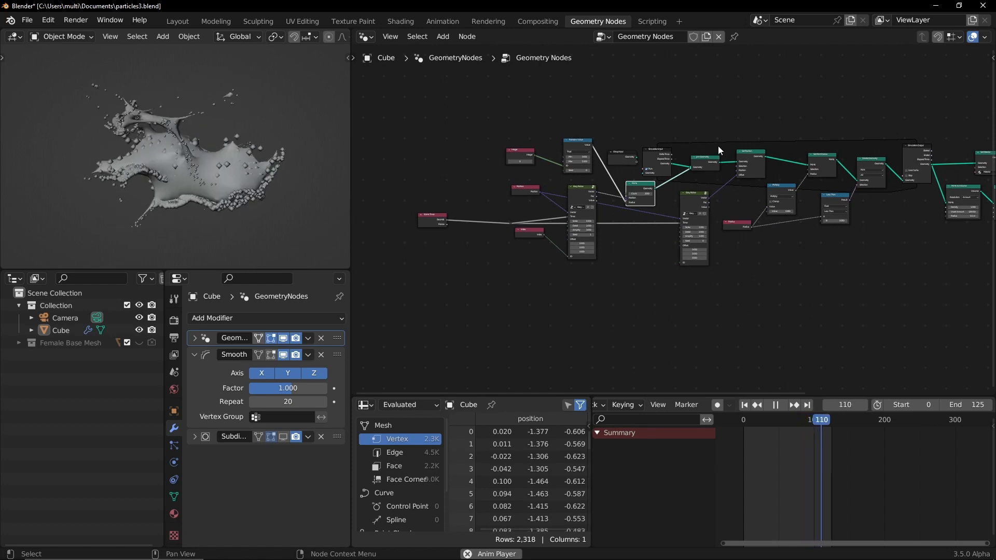
key(space)
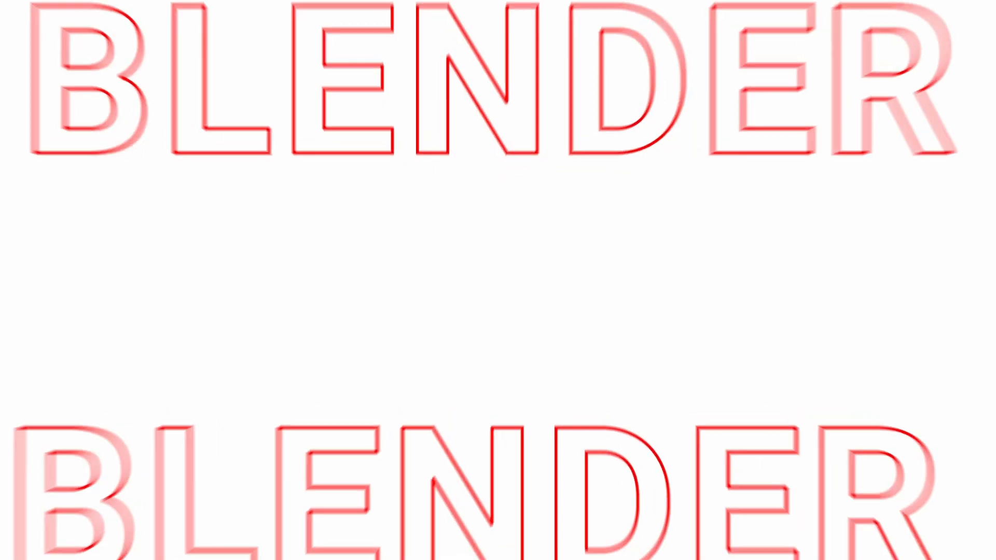